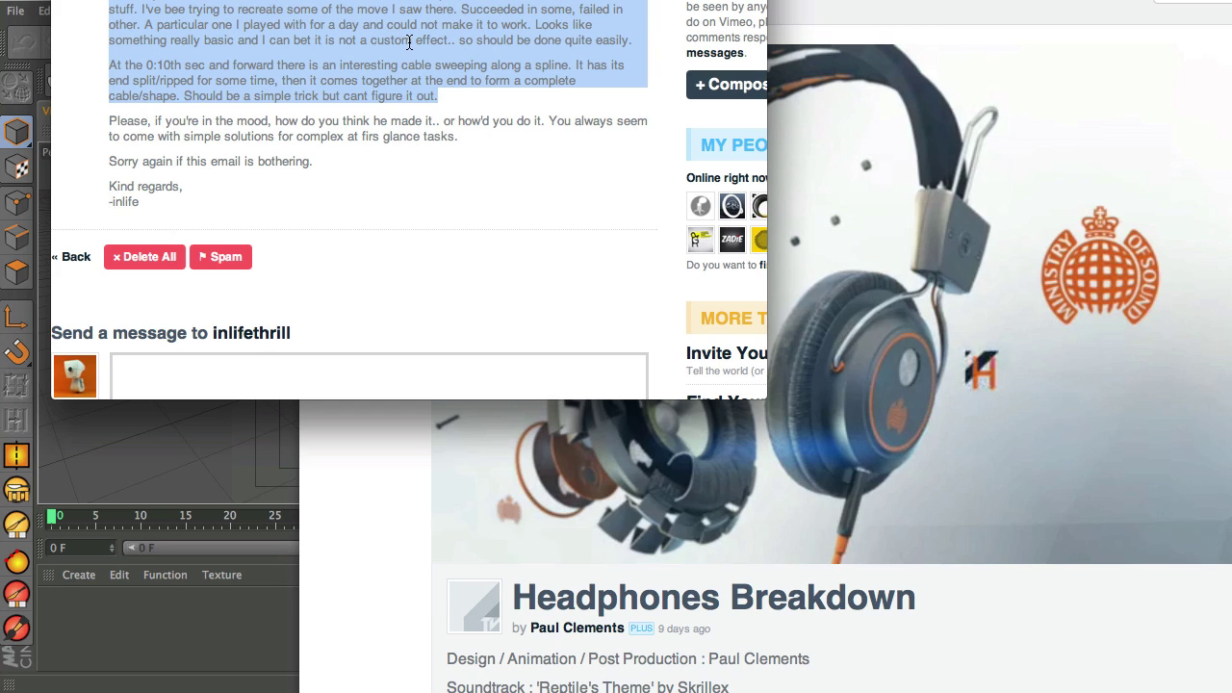
Watch the Headphones Breakdown video, replaying the splitting-cable shot from about 0:09 to examine how the cable unrolls and splits
click(393, 447)
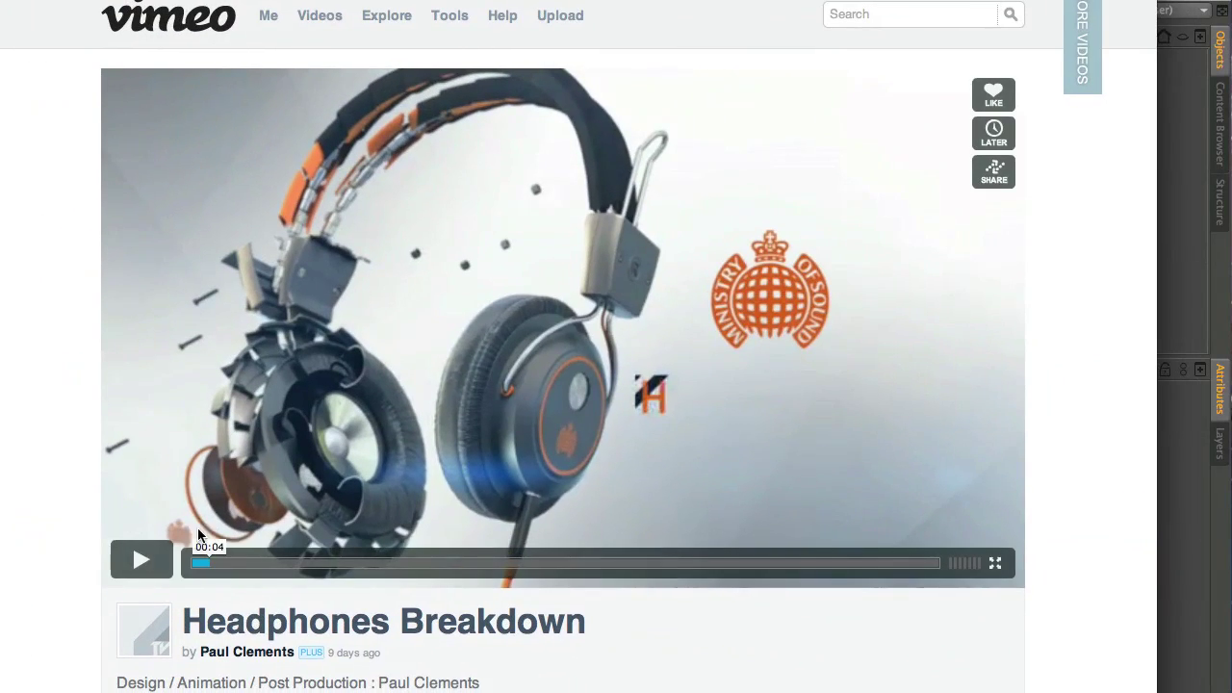
click(139, 560)
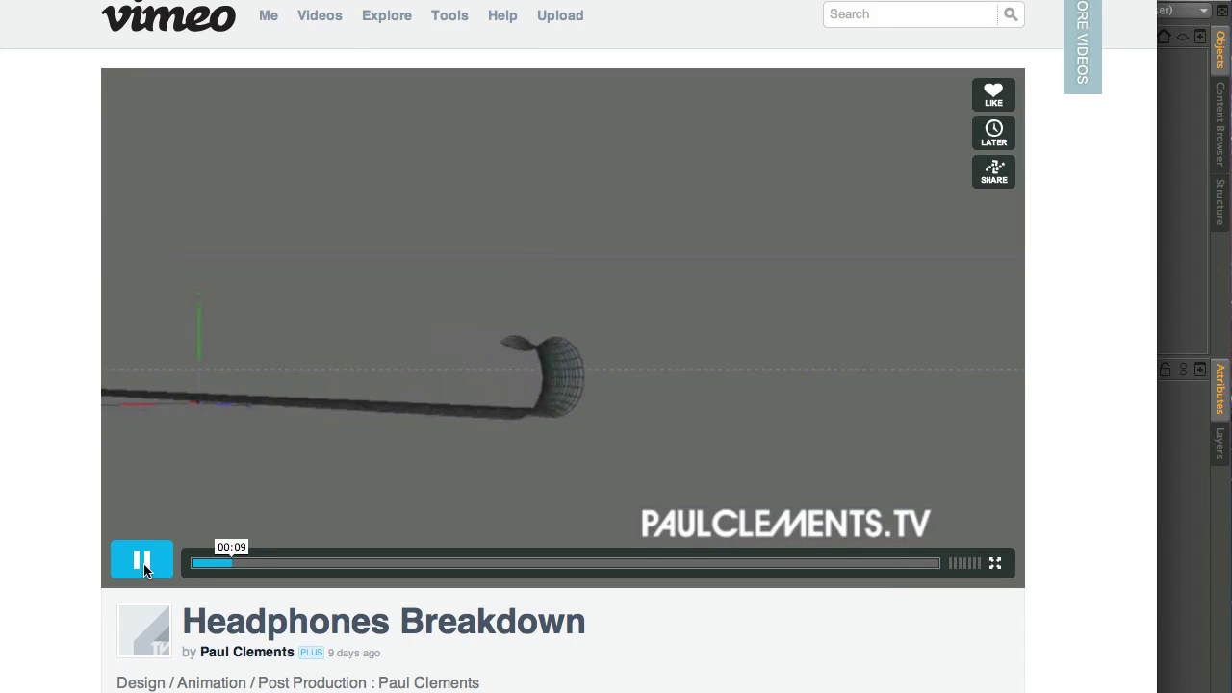
click(144, 567)
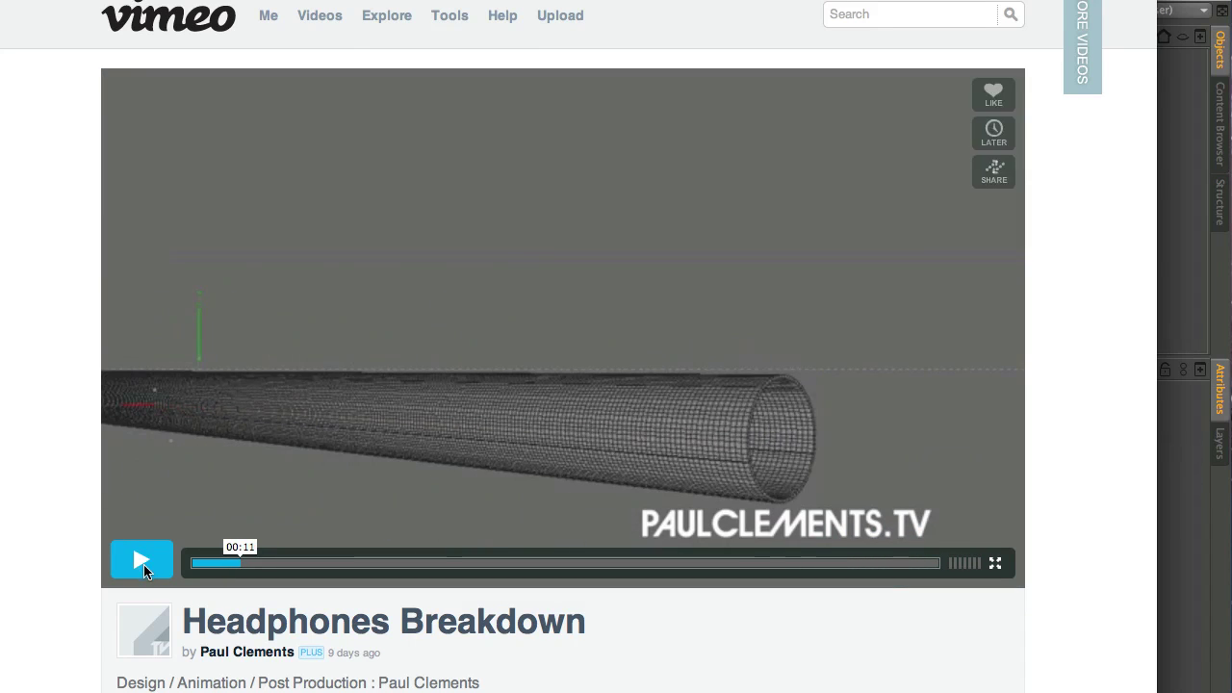
click(229, 572)
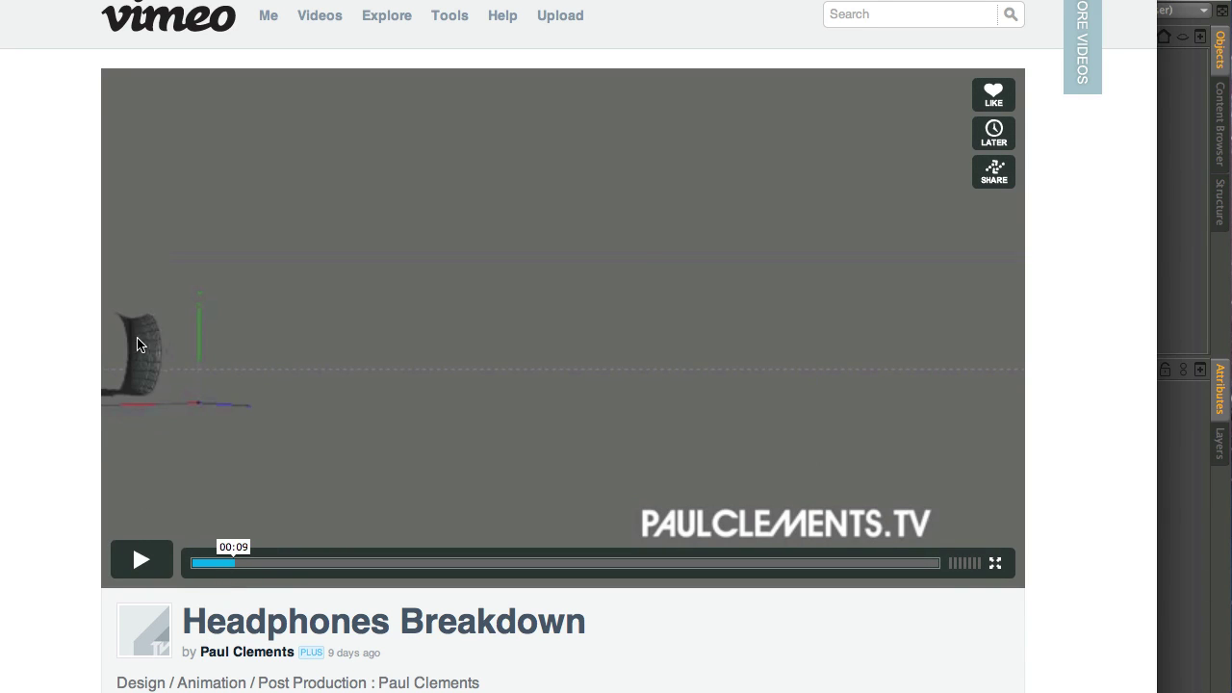
click(147, 553)
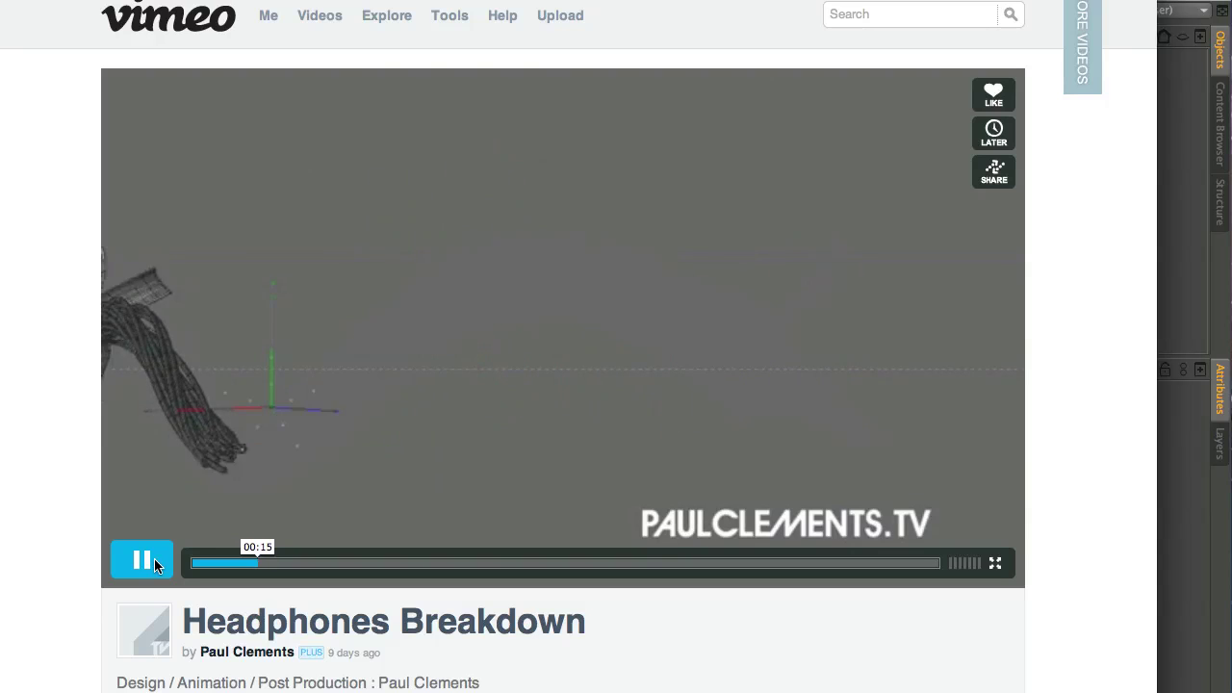
click(155, 562)
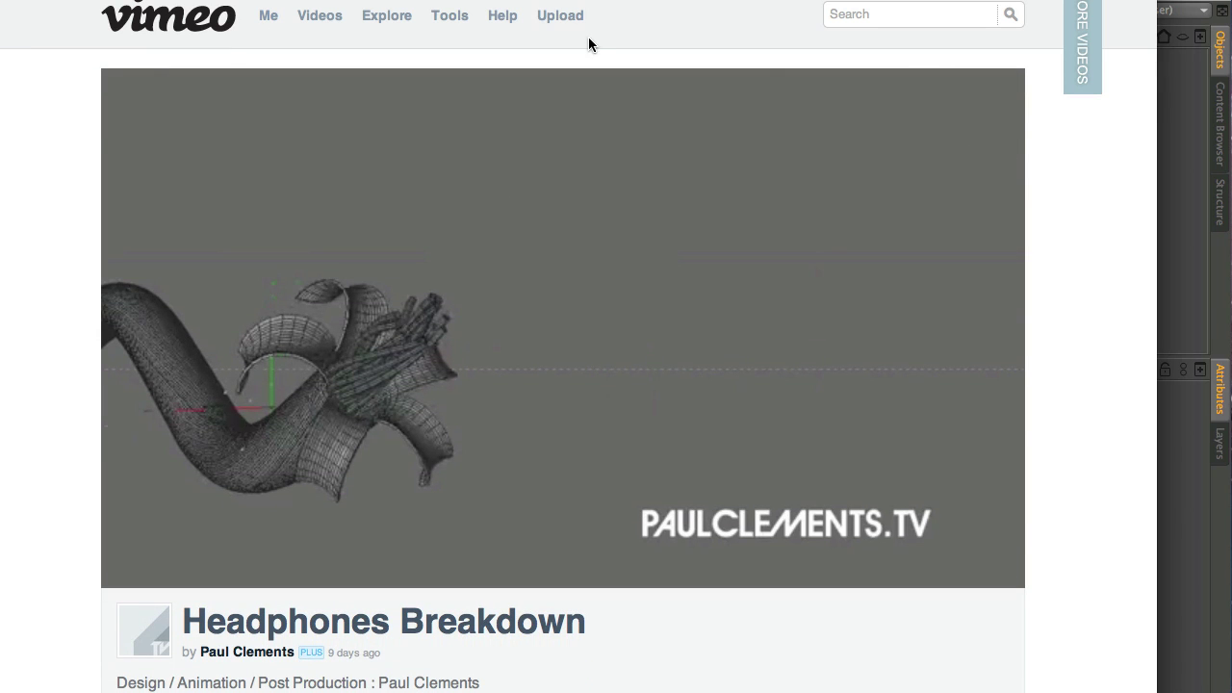
Minimize both browser windows to switch to Cinema 4D
mouse_move(315, 26)
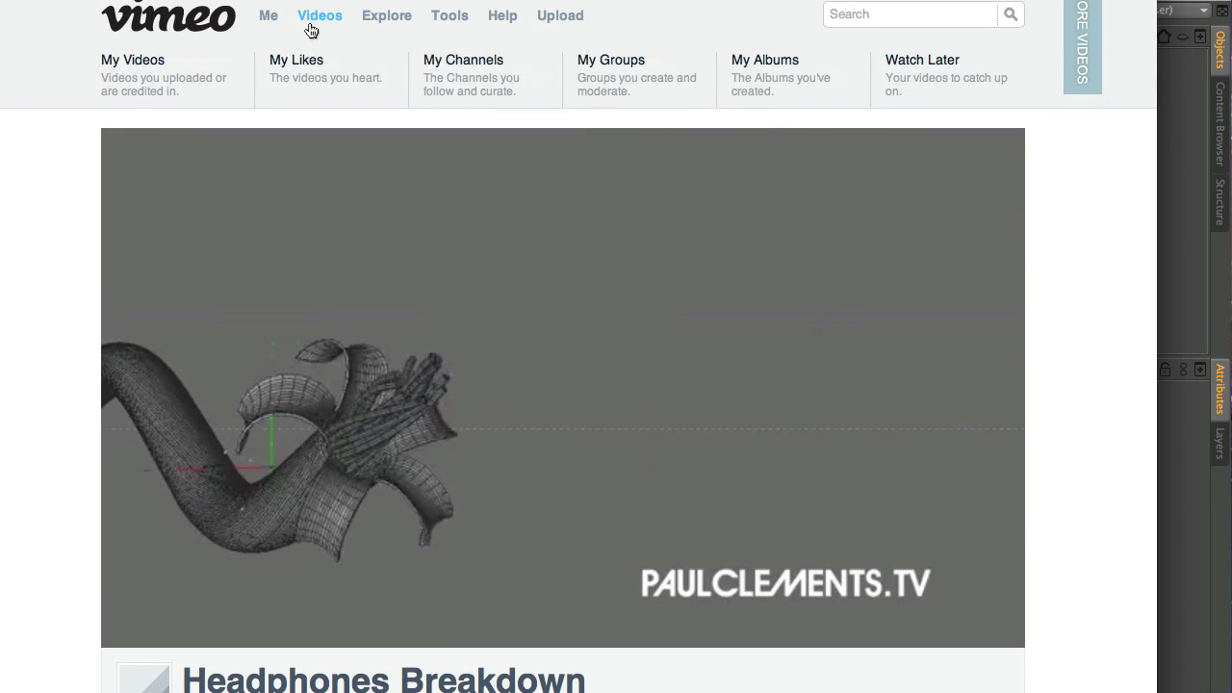
key(super+m)
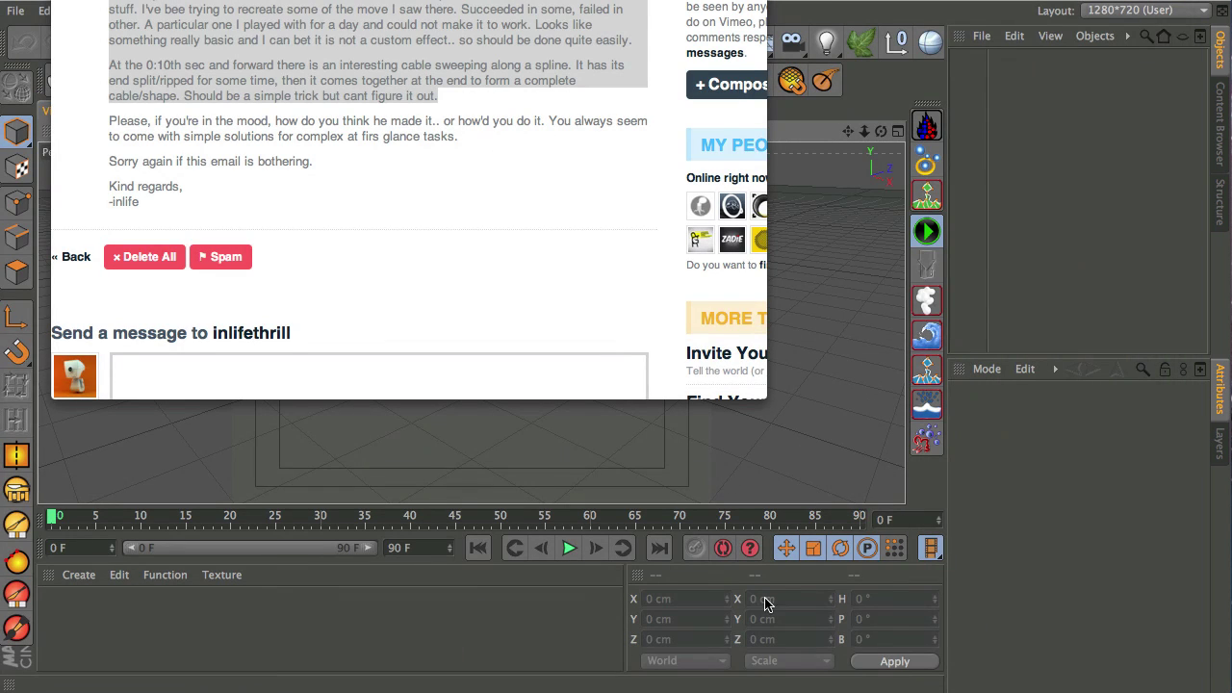
key(super+m)
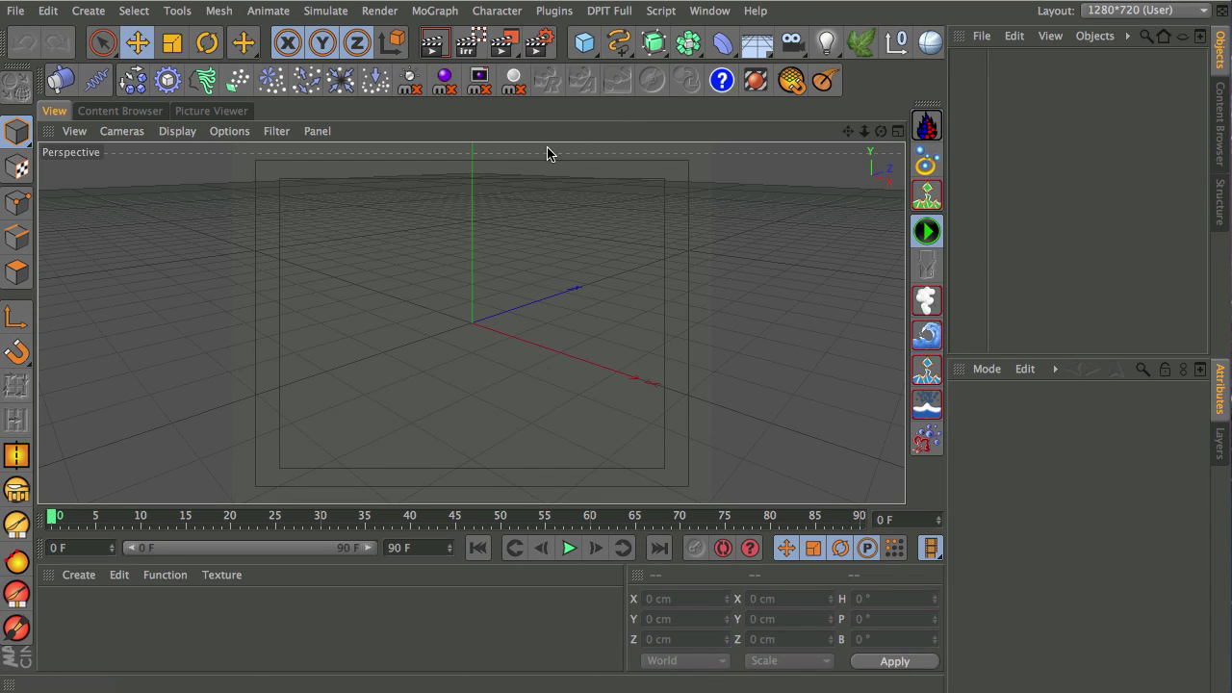
Draw a two-point linear spline along the Z axis in the Right view, from about Z -799 cm to Z 303 cm
click(589, 50)
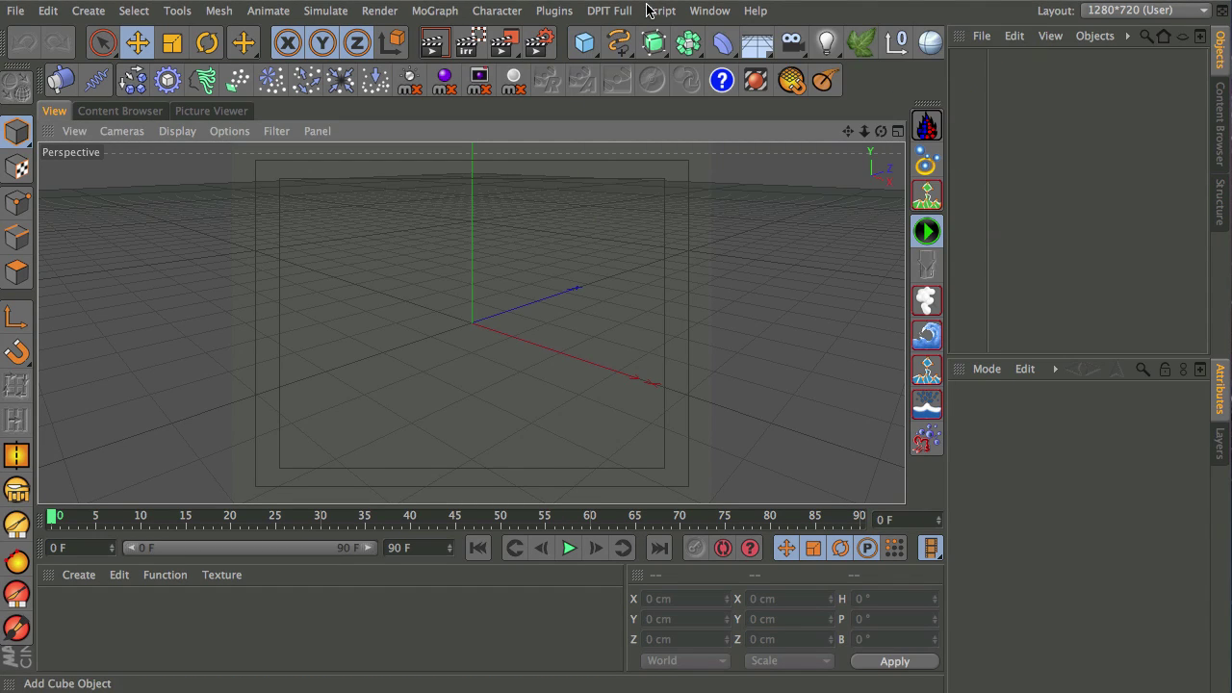
click(616, 43)
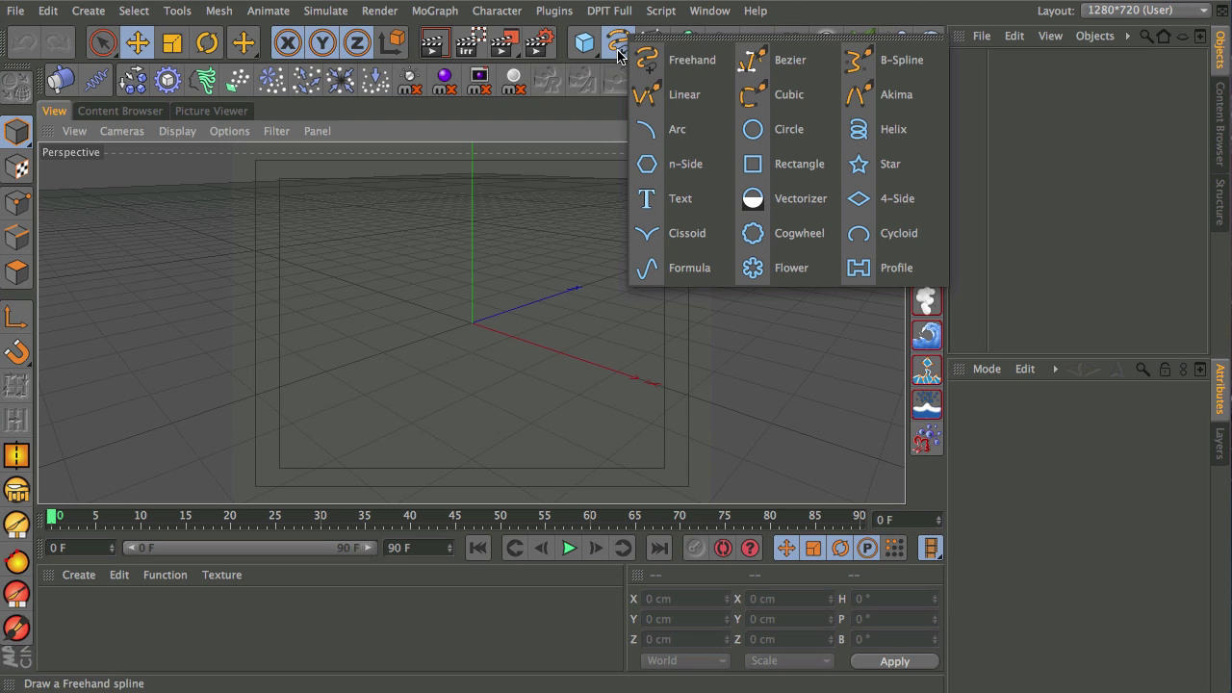
click(684, 95)
middle_click(544, 284)
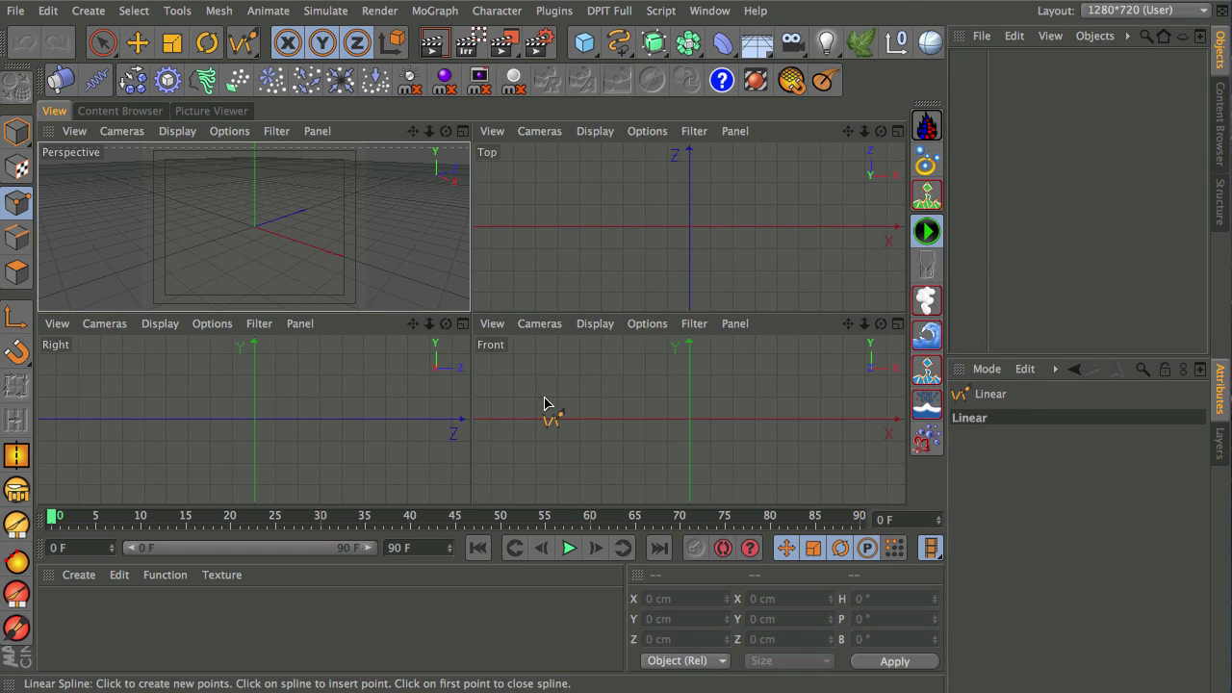
middle_click(262, 423)
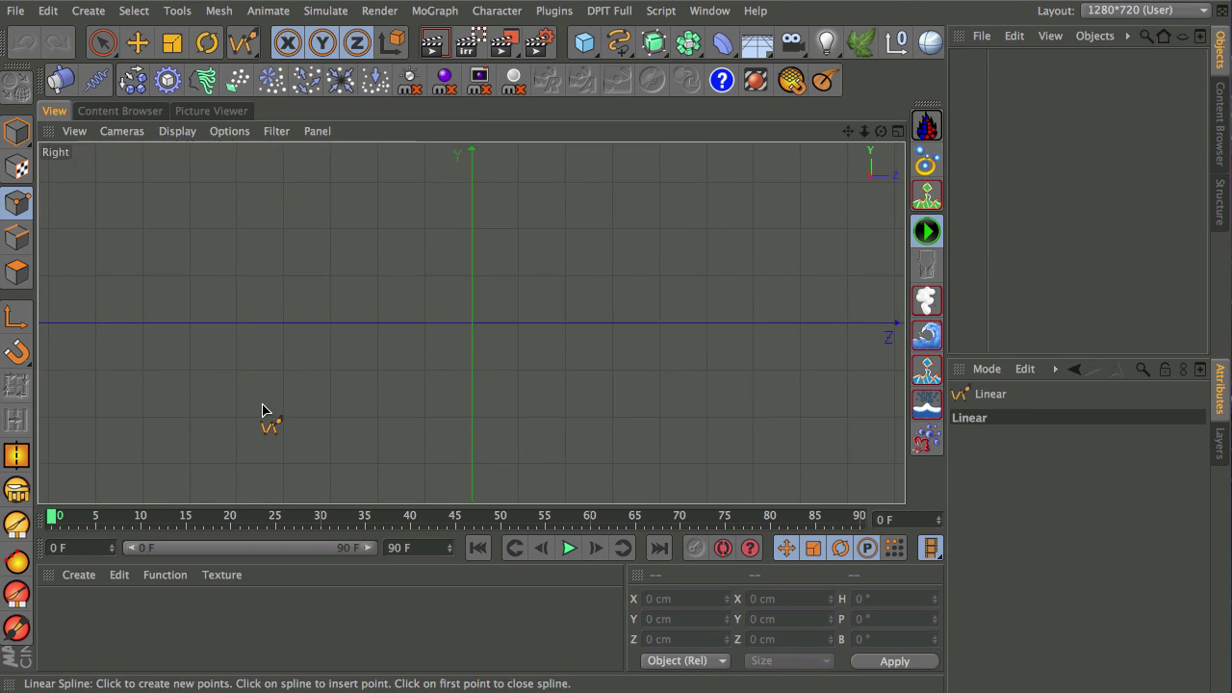
click(96, 326)
drag(752, 323, 614, 327)
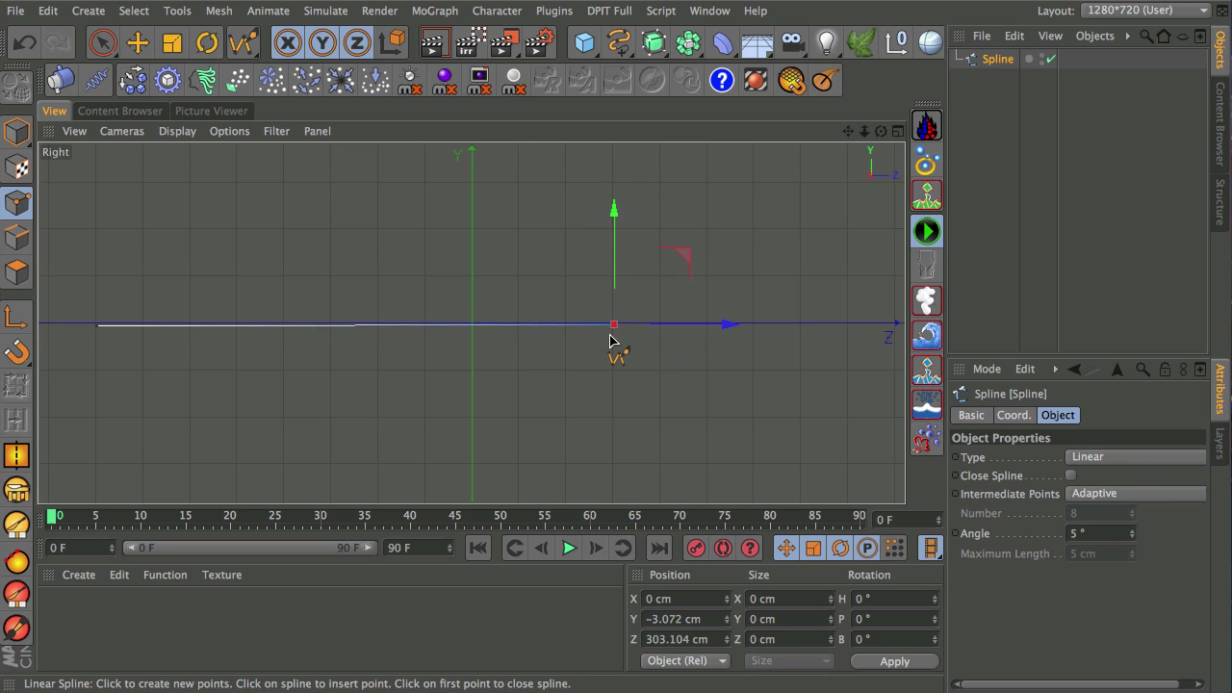
Set the Y position of both spline endpoints to 0 cm so the line lies flat on the Z axis
key(space)
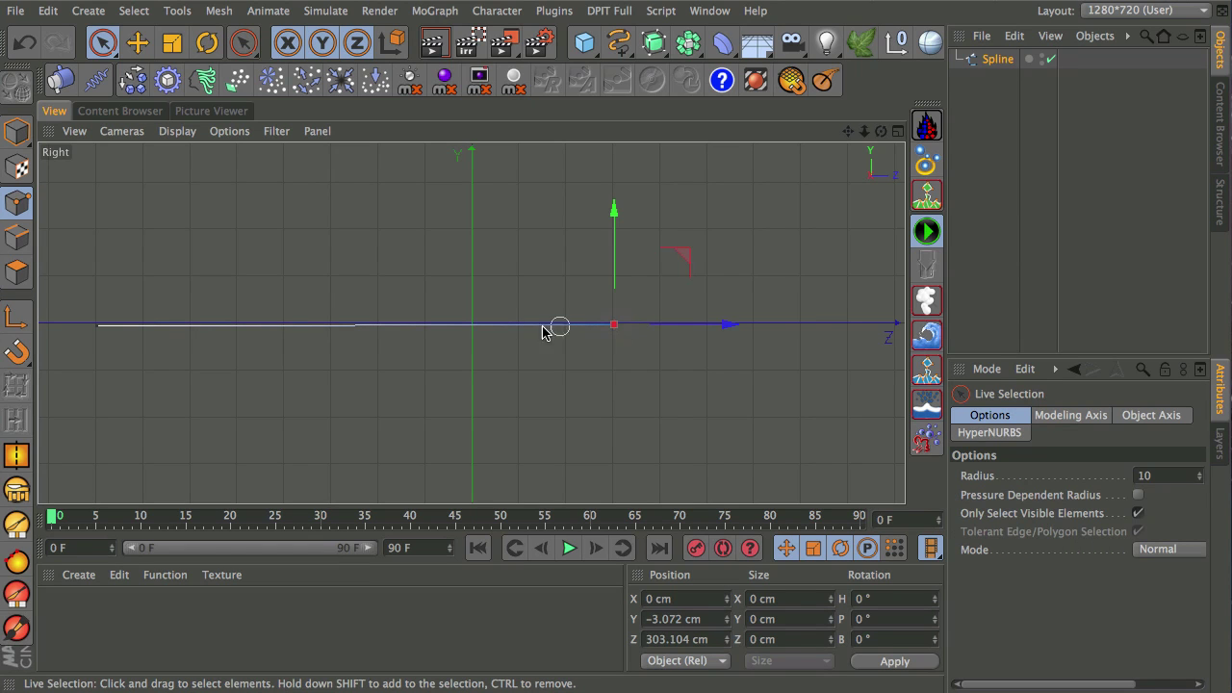
double_click(708, 619)
text(0)
key(Return)
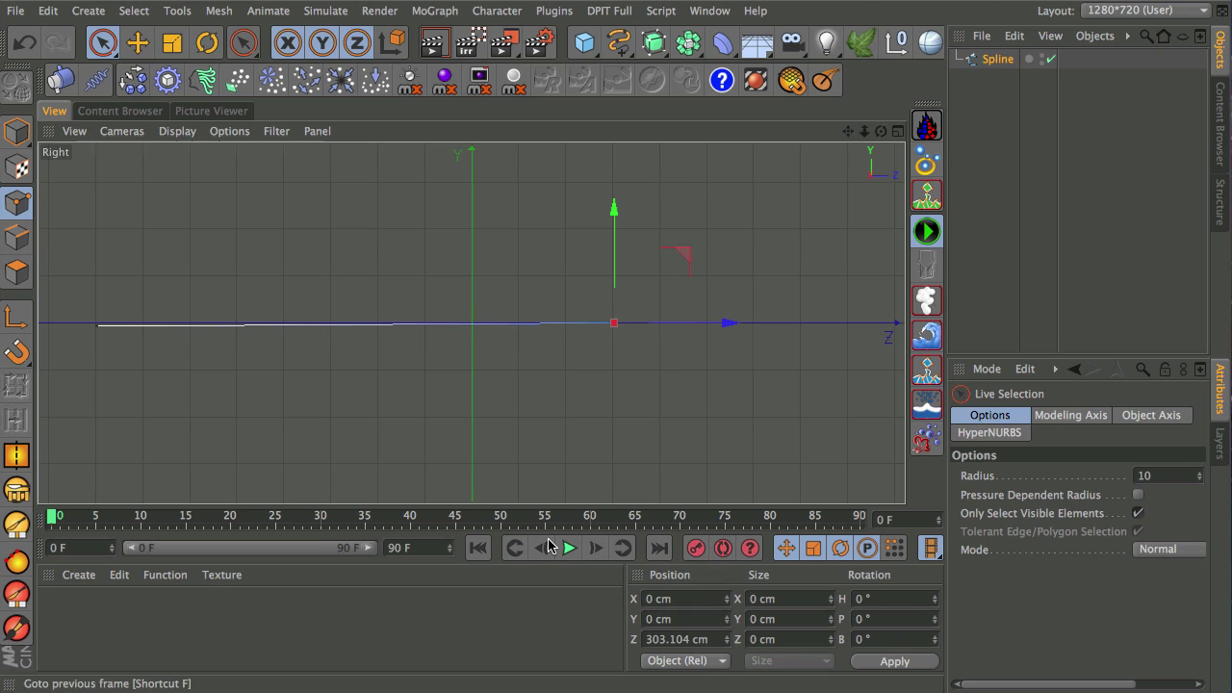
click(96, 326)
double_click(706, 619)
text(0)
key(Return)
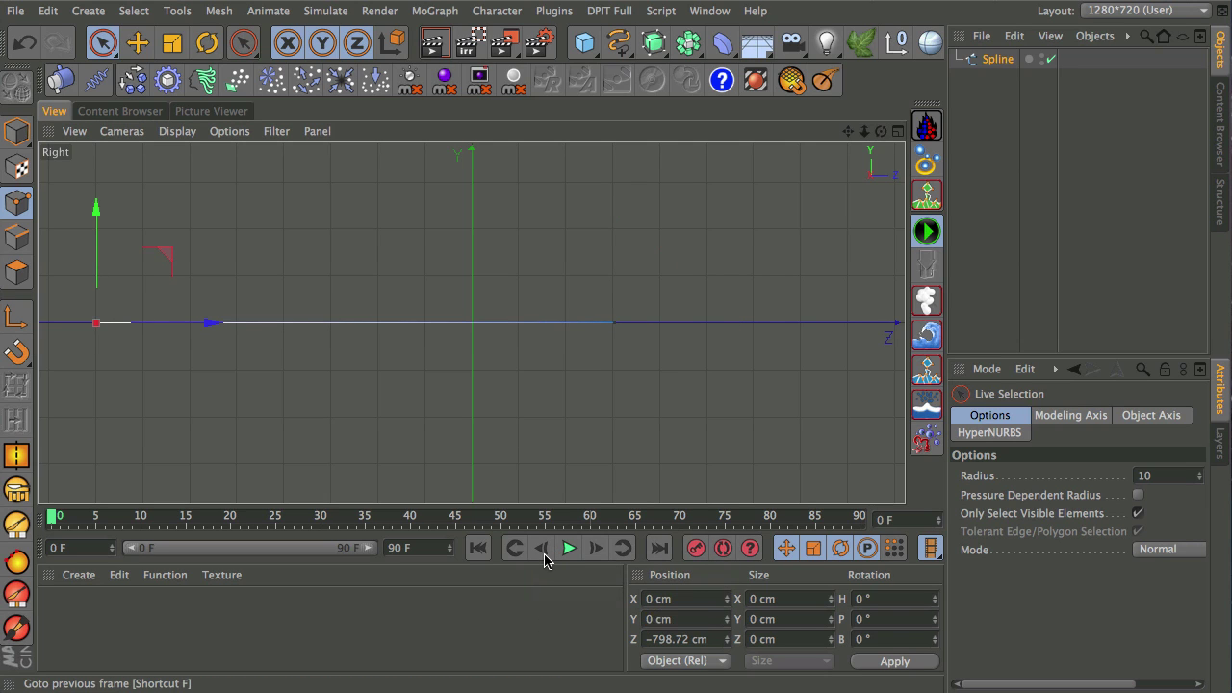
click(416, 255)
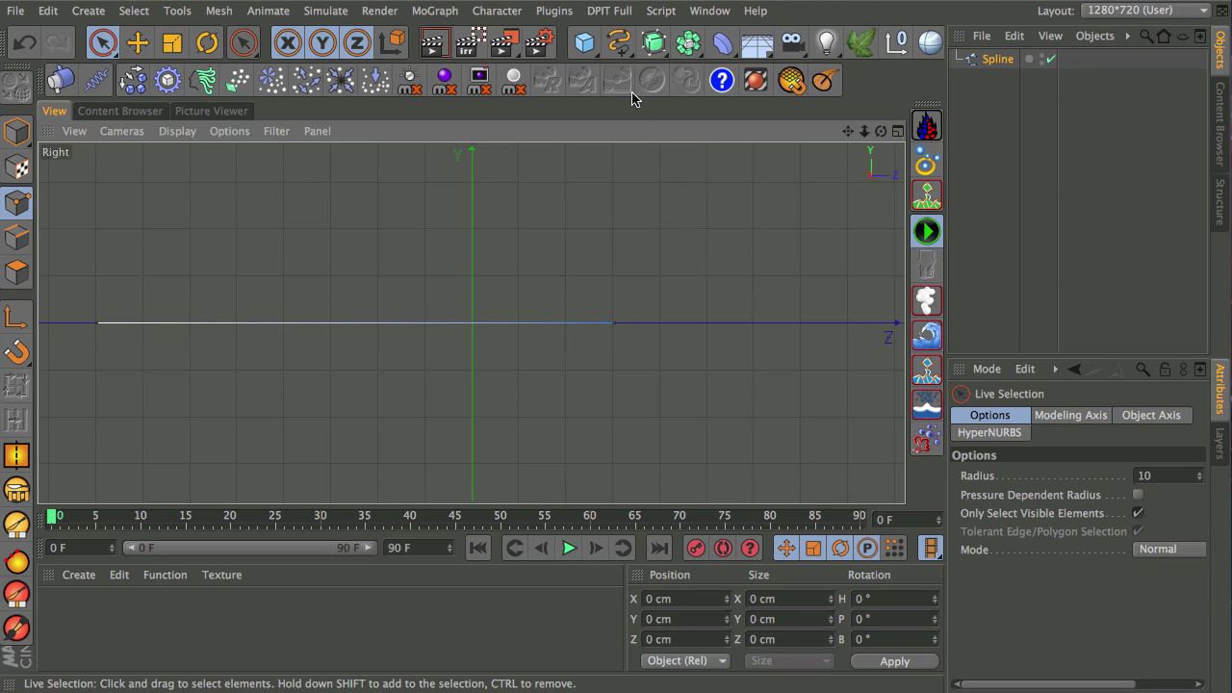
Add a Rectangle spline and set its width and height to 100 cm
drag(623, 51, 792, 176)
middle_click(483, 271)
middle_click(372, 241)
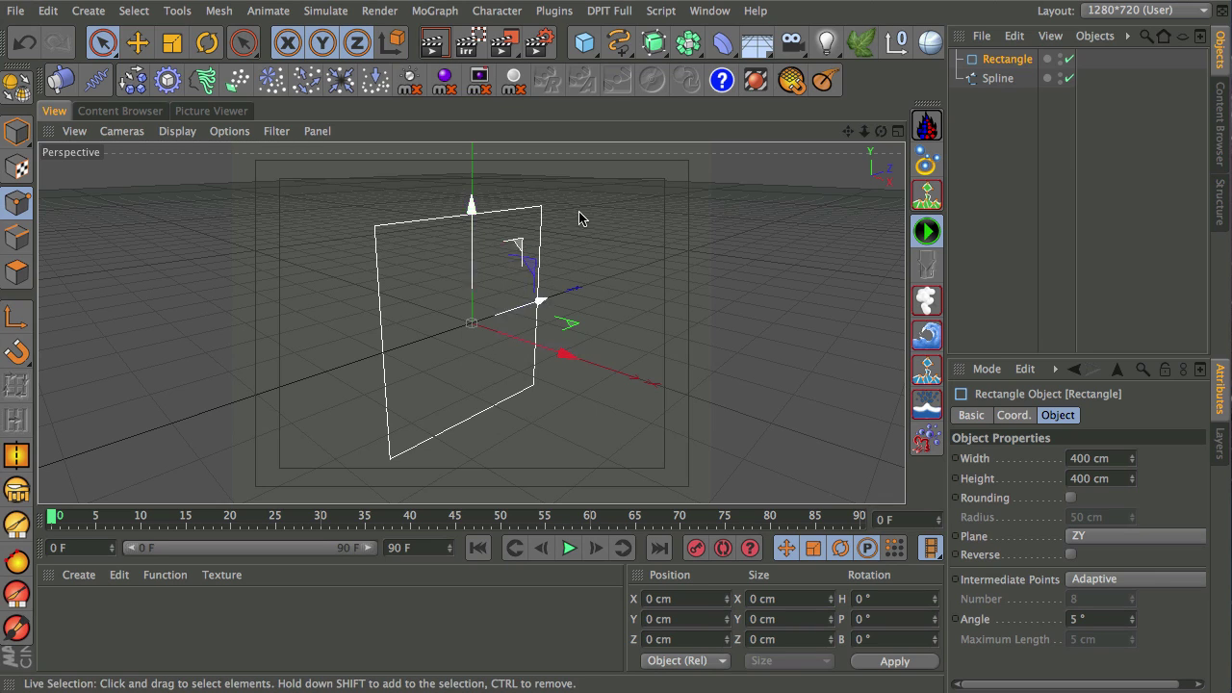
drag(1133, 462, 1119, 643)
drag(1133, 479, 1133, 692)
double_click(1101, 461)
text(100)
key(Tab)
text(1)
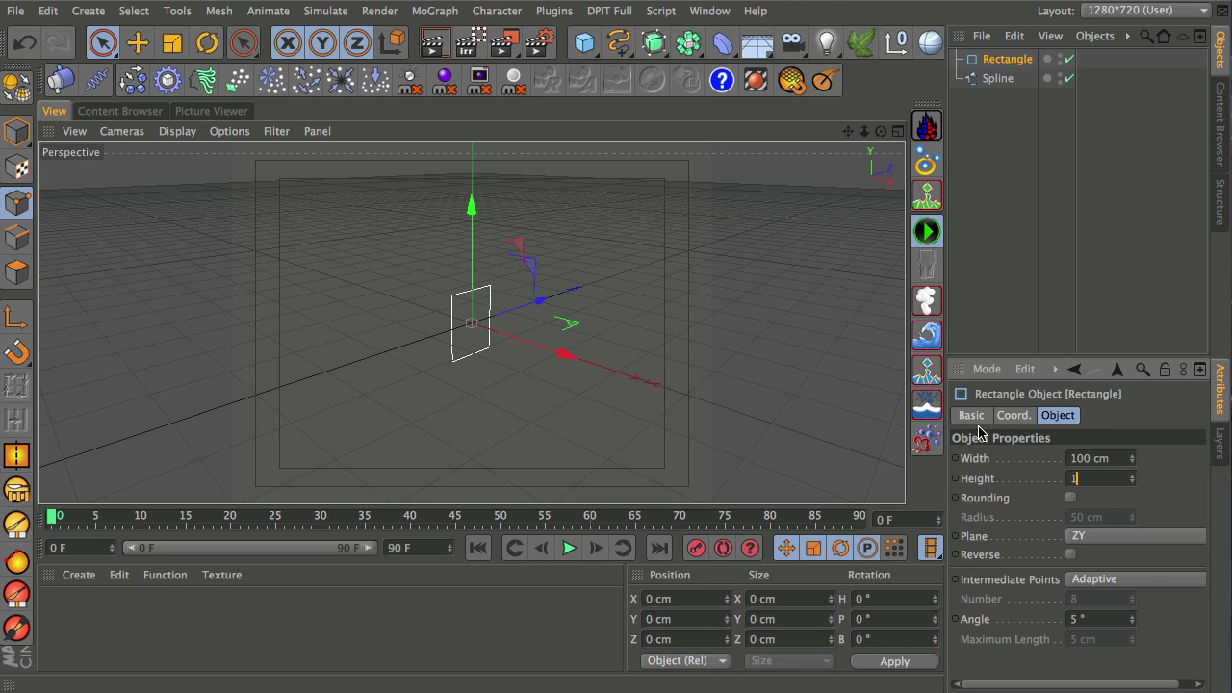
key(Return)
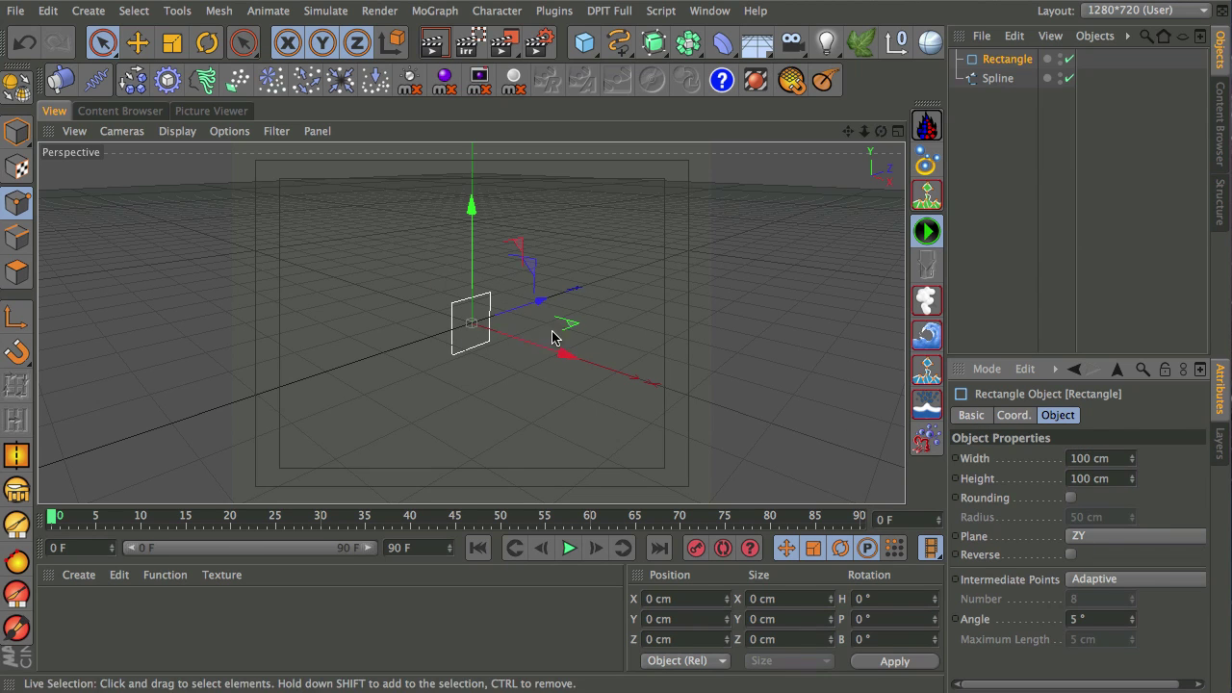
Set the rectangle's plane to XY
alt+drag(533, 341, 520, 452)
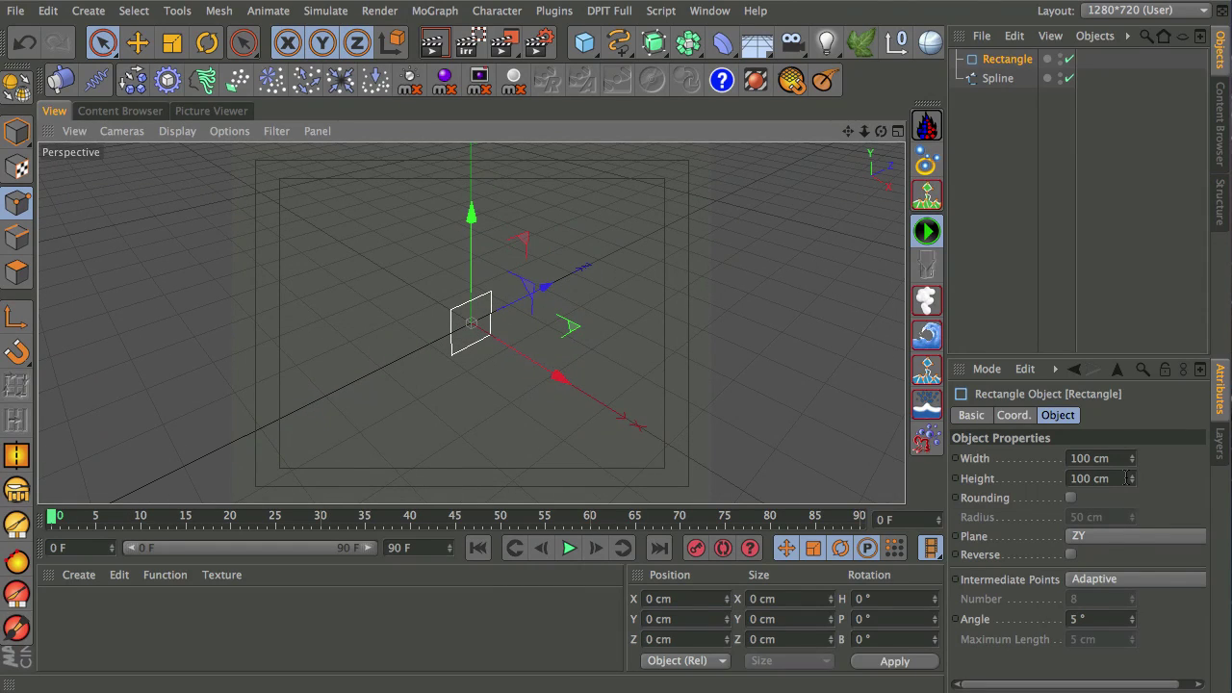
click(1100, 538)
click(1098, 555)
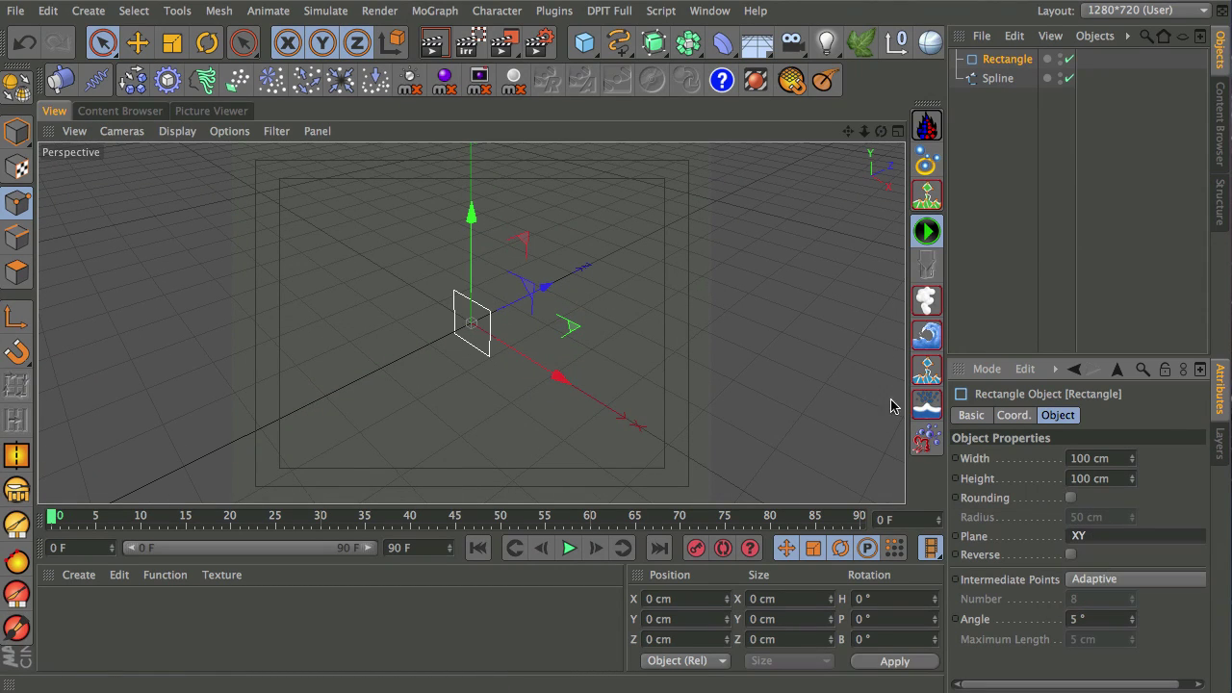
Add a Sweep NURBS object and nest the Rectangle and Spline under it, with the Rectangle first
alt+drag(476, 380, 433, 345)
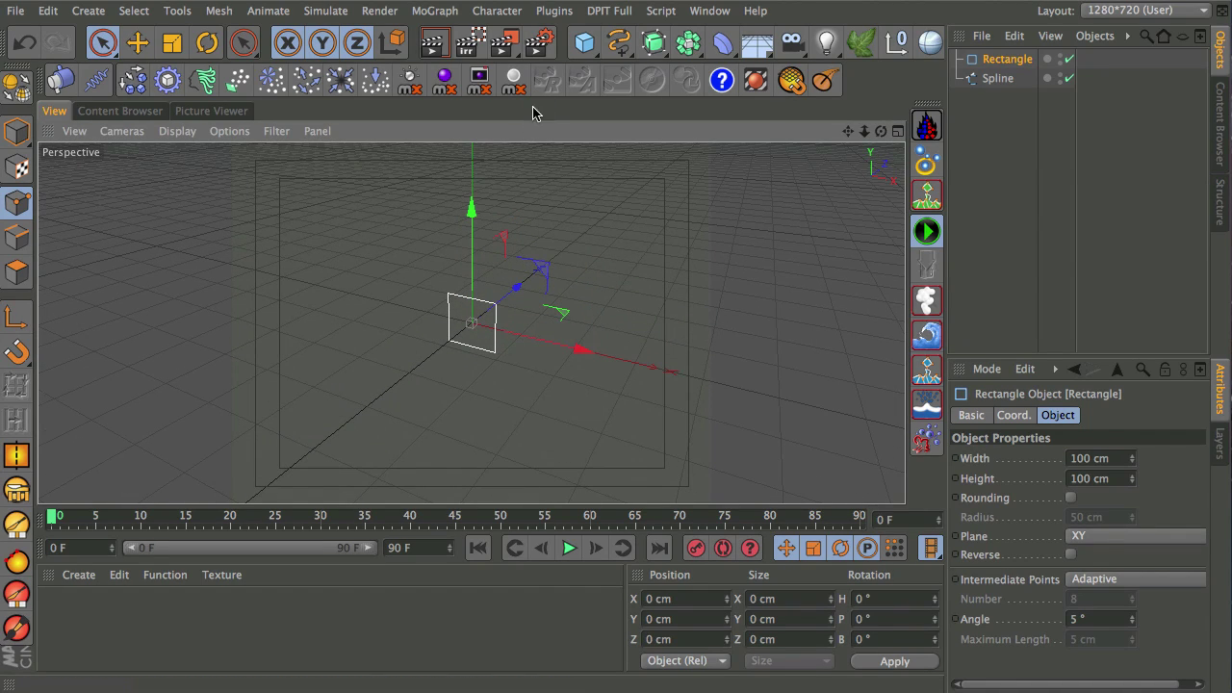
alt+drag(510, 330, 482, 302)
alt+middle_drag(466, 310, 503, 294)
alt+drag(525, 284, 528, 135)
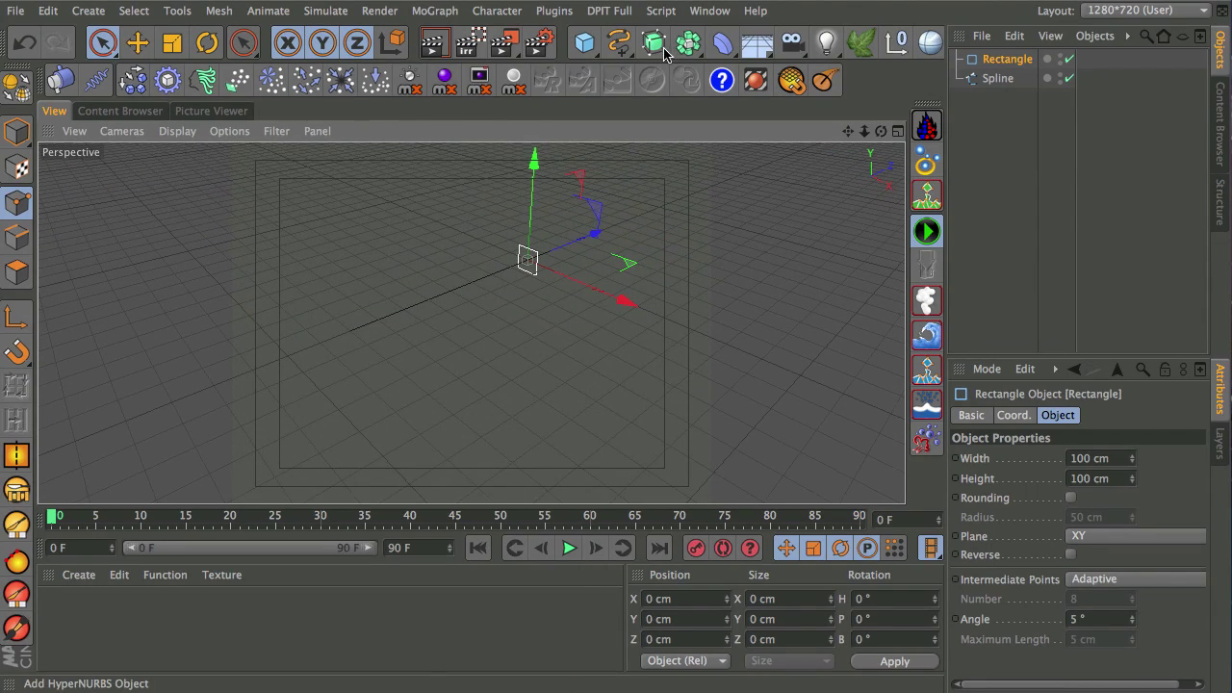
drag(658, 55, 707, 142)
click(997, 97)
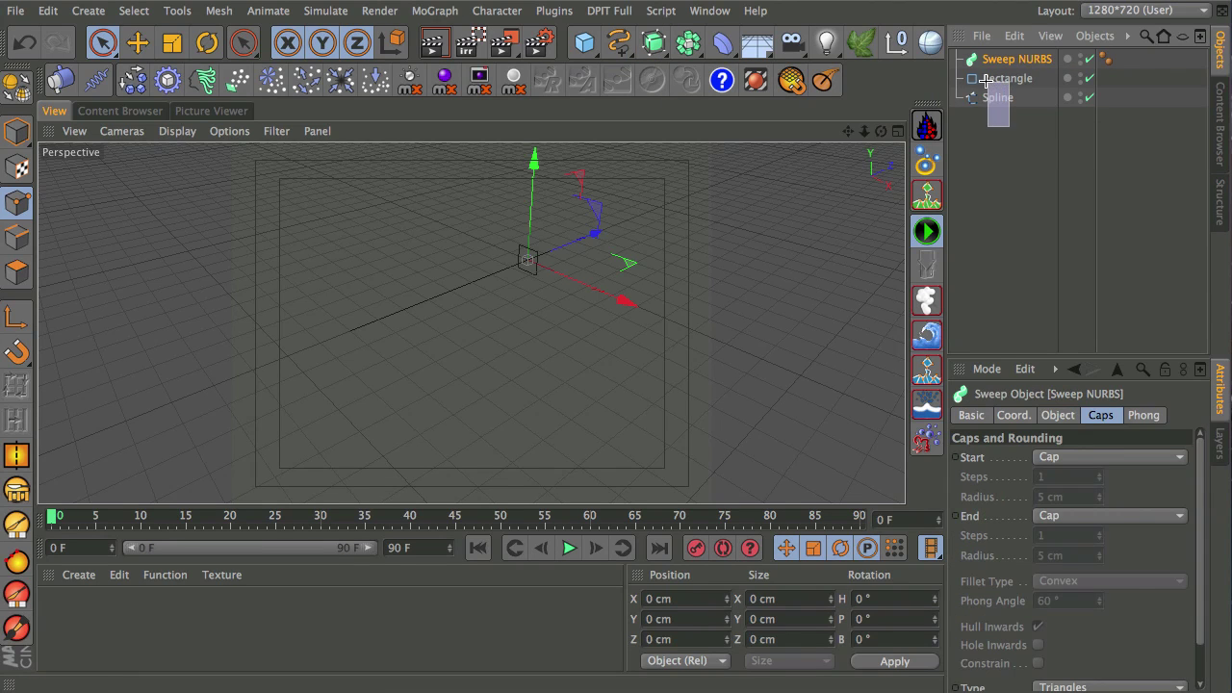
shift+click(991, 82)
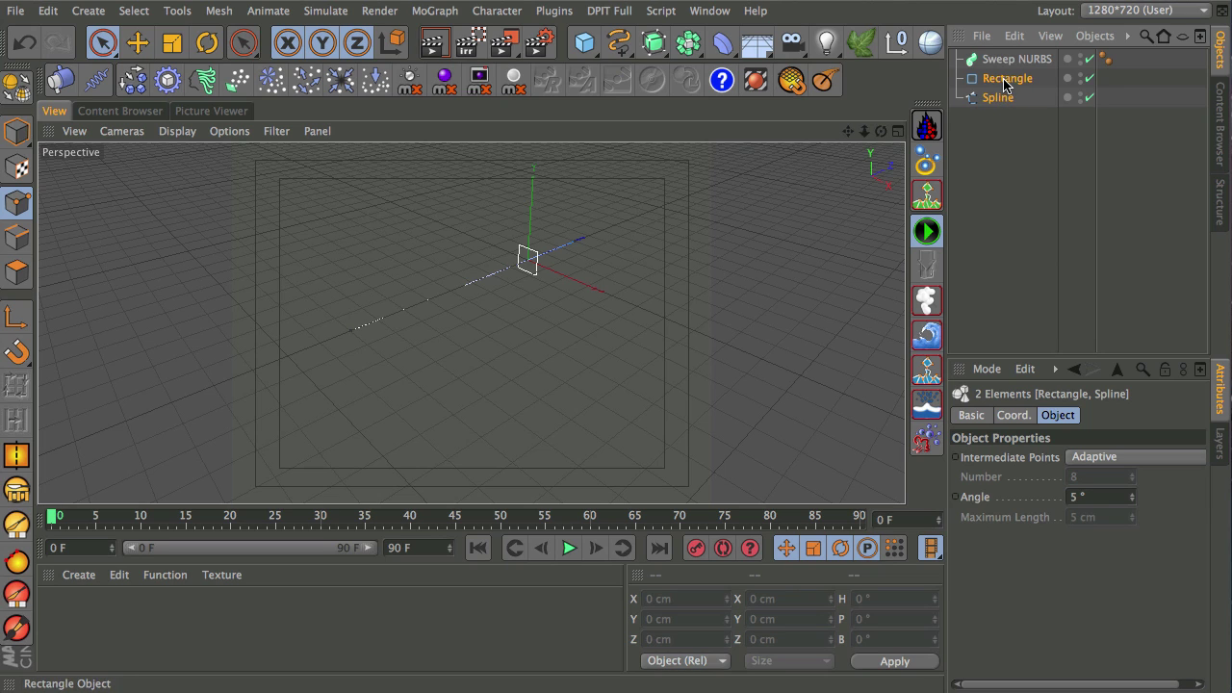
drag(1006, 84, 1012, 57)
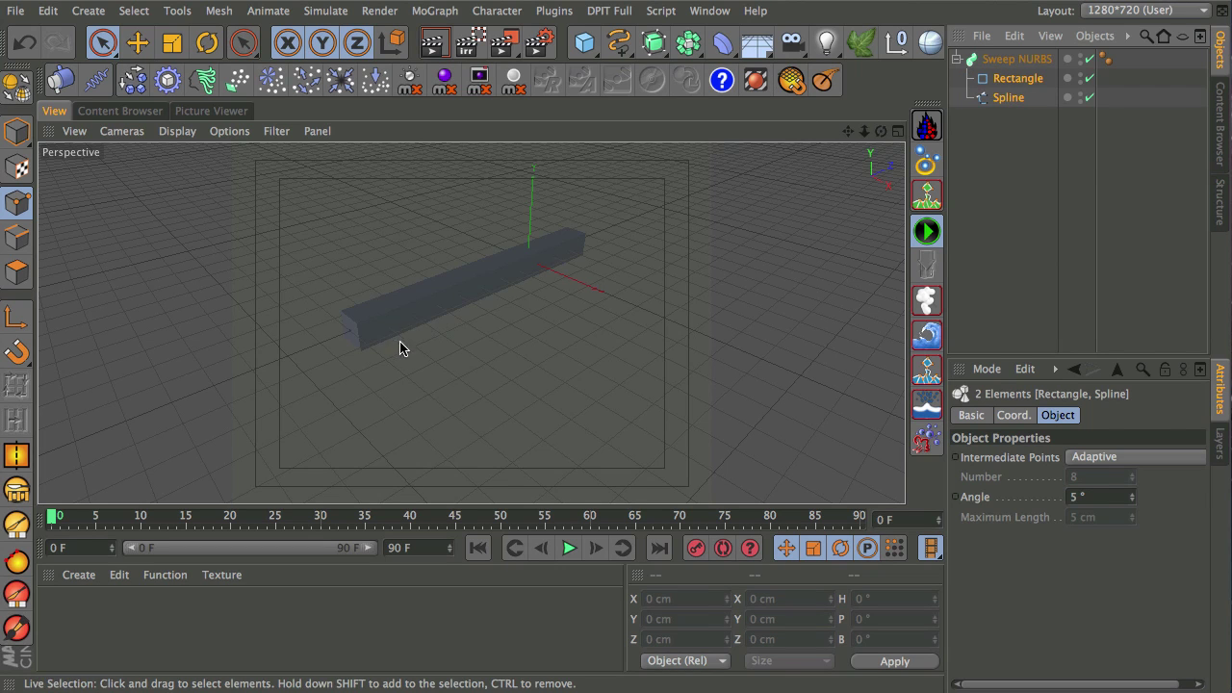
Set the Perspective view's display mode to Gouraud Shading (Lines) and inspect the swept bar's polygon edges
click(178, 131)
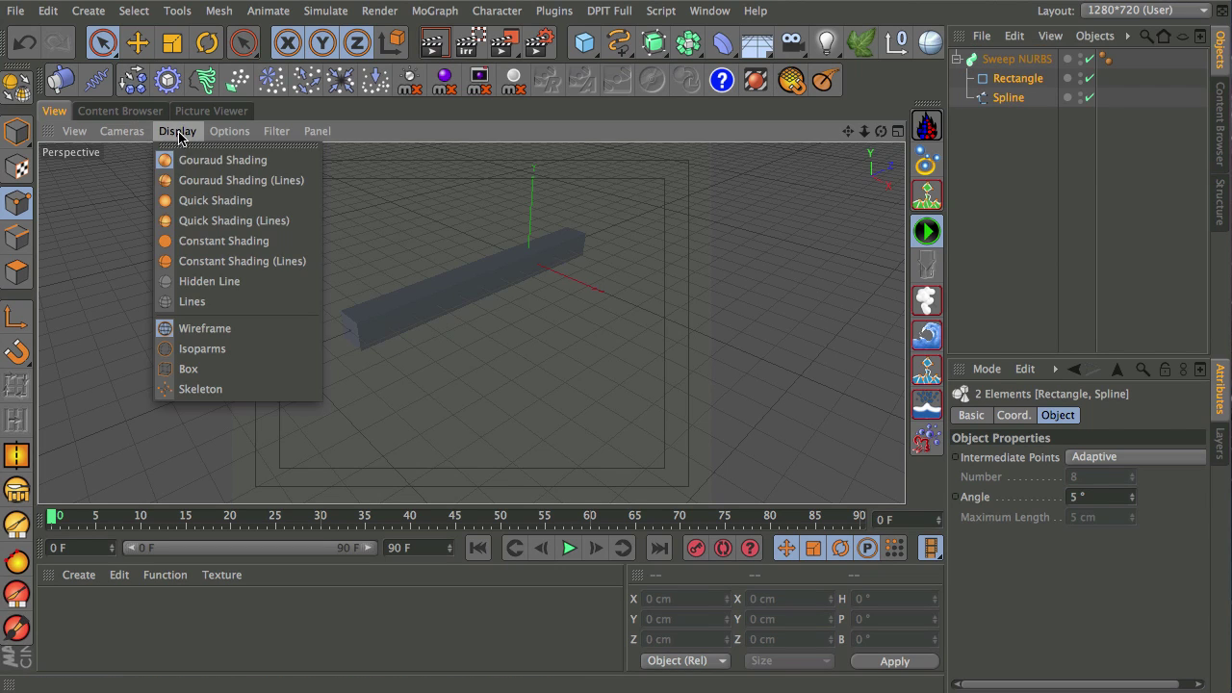
click(205, 181)
alt+drag(399, 298, 410, 333)
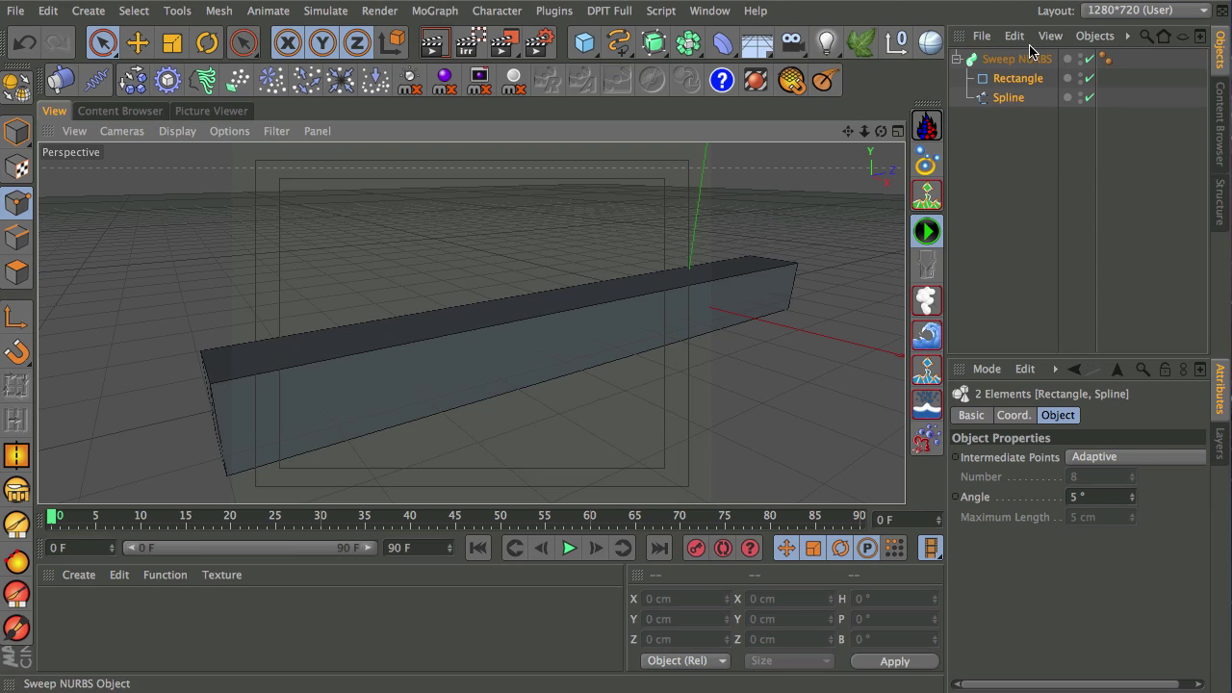
alt+drag(495, 343, 520, 320)
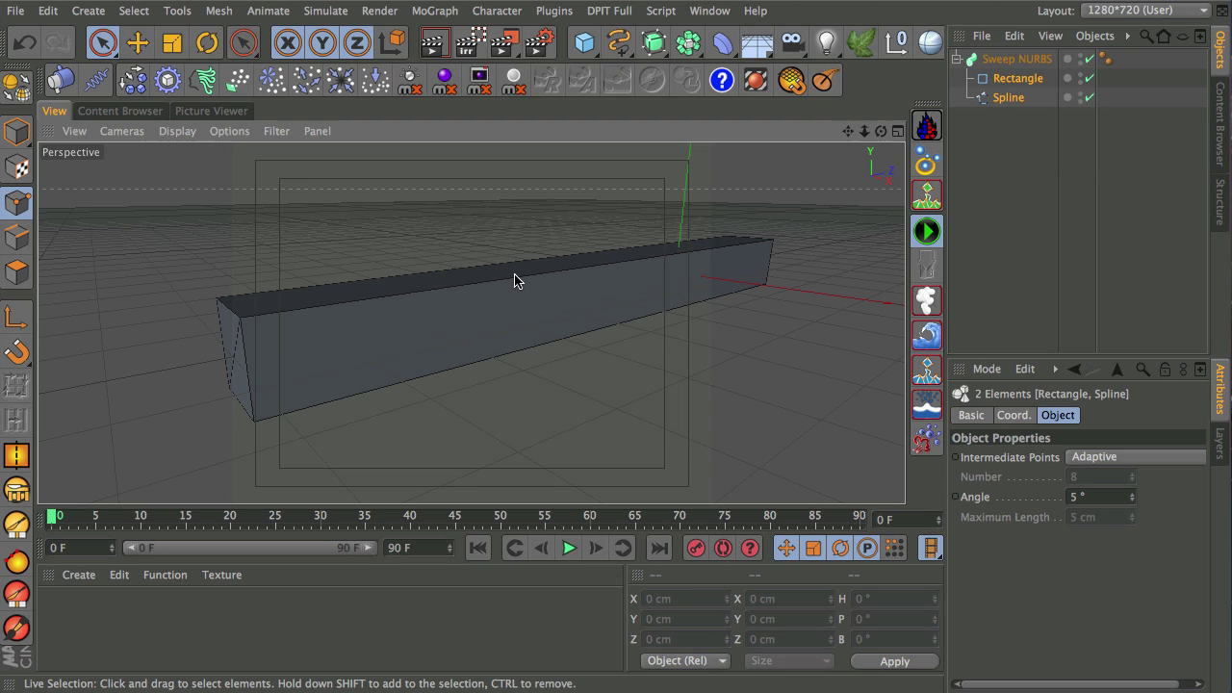
Rename the Spline object inside the Sweep NURBS as Path
click(1010, 101)
double_click(1009, 98)
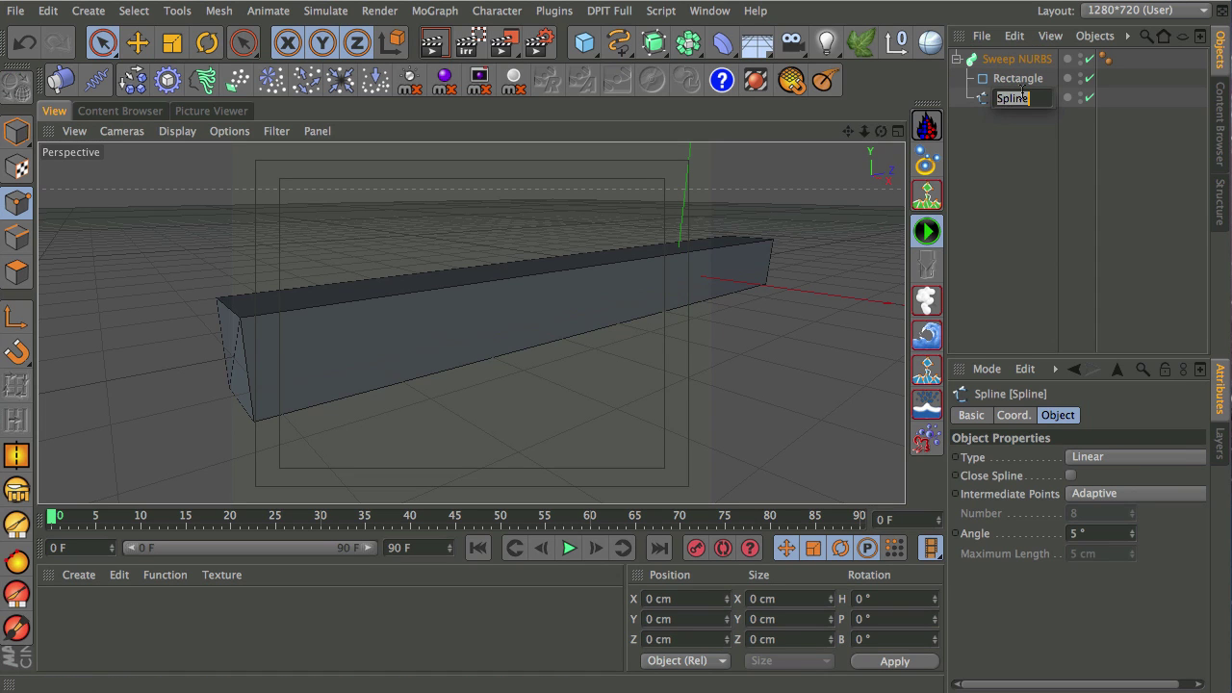
text(Path)
key(Return)
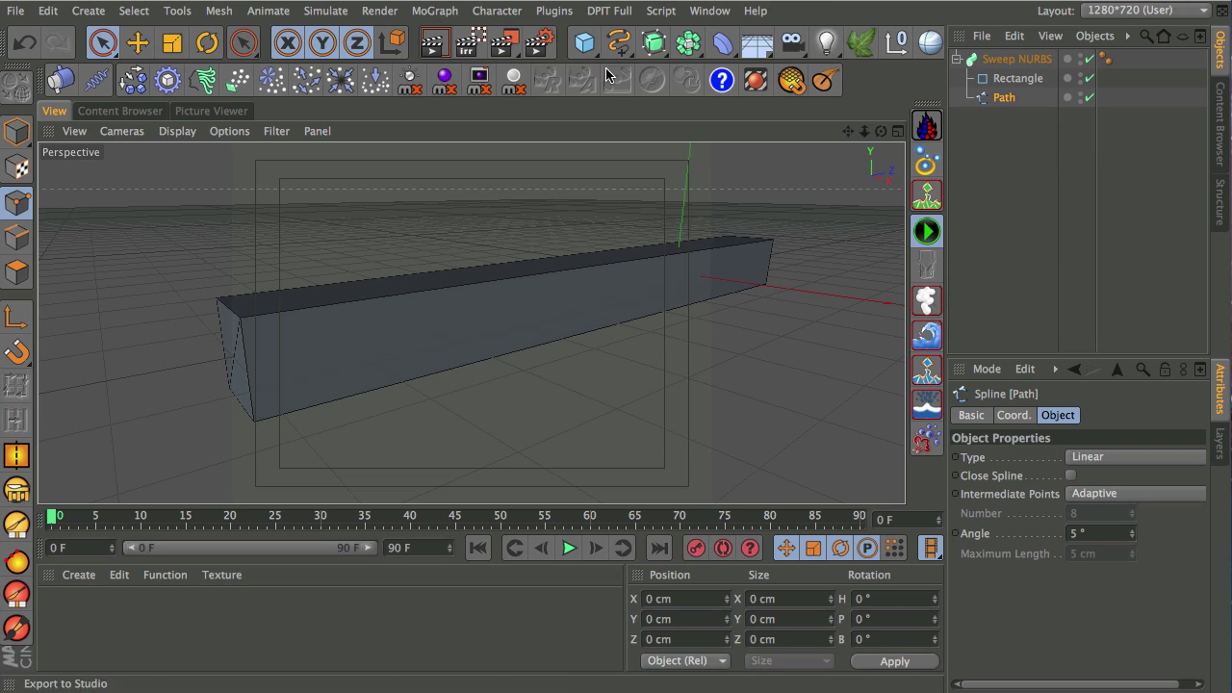
Add a Bend deformer and scale it down uniformly to a size of about 137 cm
click(727, 40)
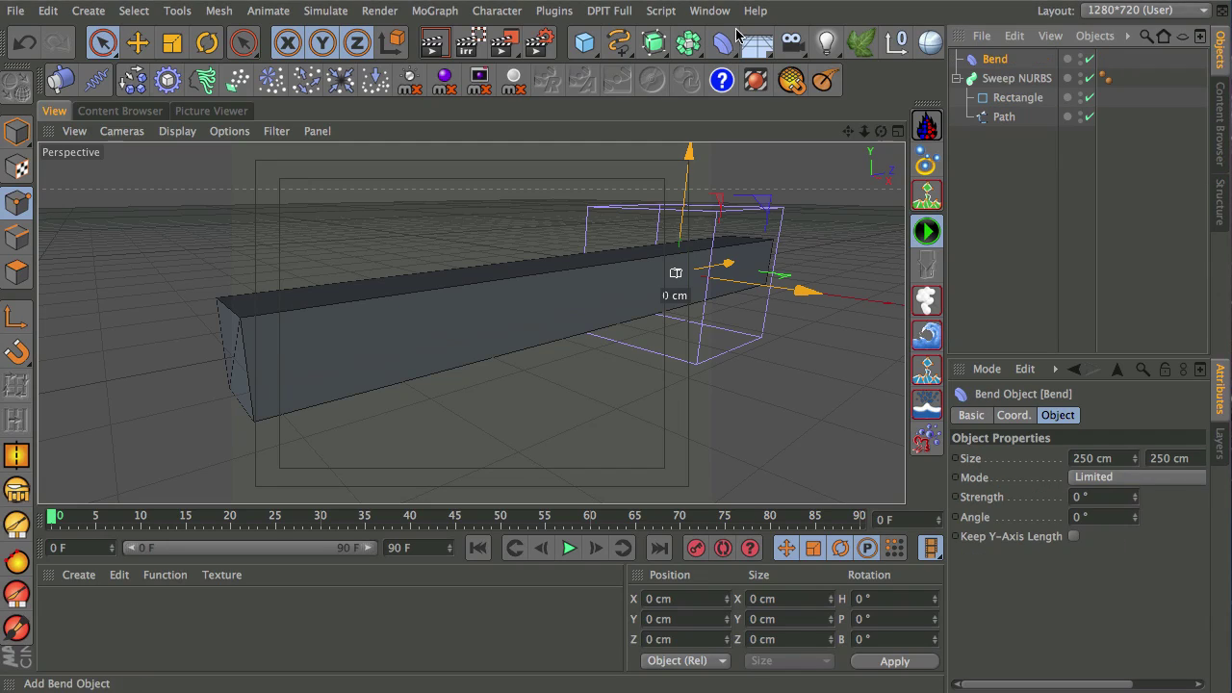
key(t)
drag(815, 341, 491, 448)
alt+drag(622, 363, 511, 321)
click(996, 59)
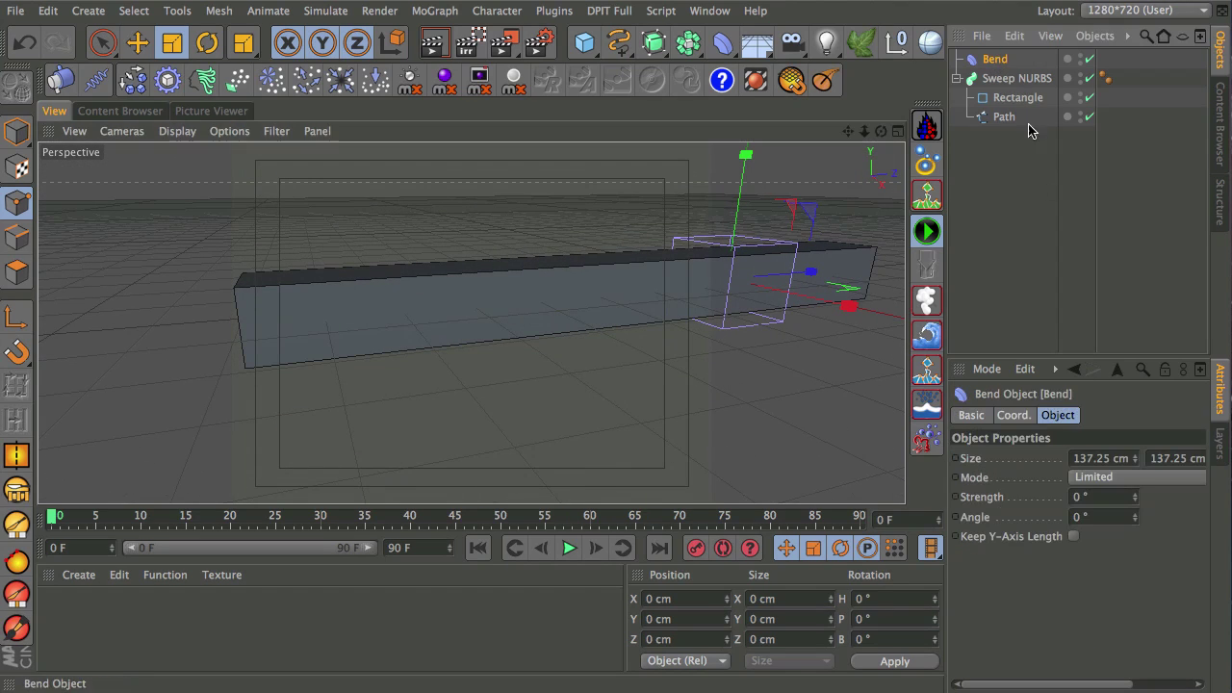
Set the Bend deformer's strength to 47° and rotate the deformer so its bend runs along the bar and curves upward
drag(1138, 505, 1141, 458)
key(r)
drag(778, 289, 542, 278)
key(ctrl+z)
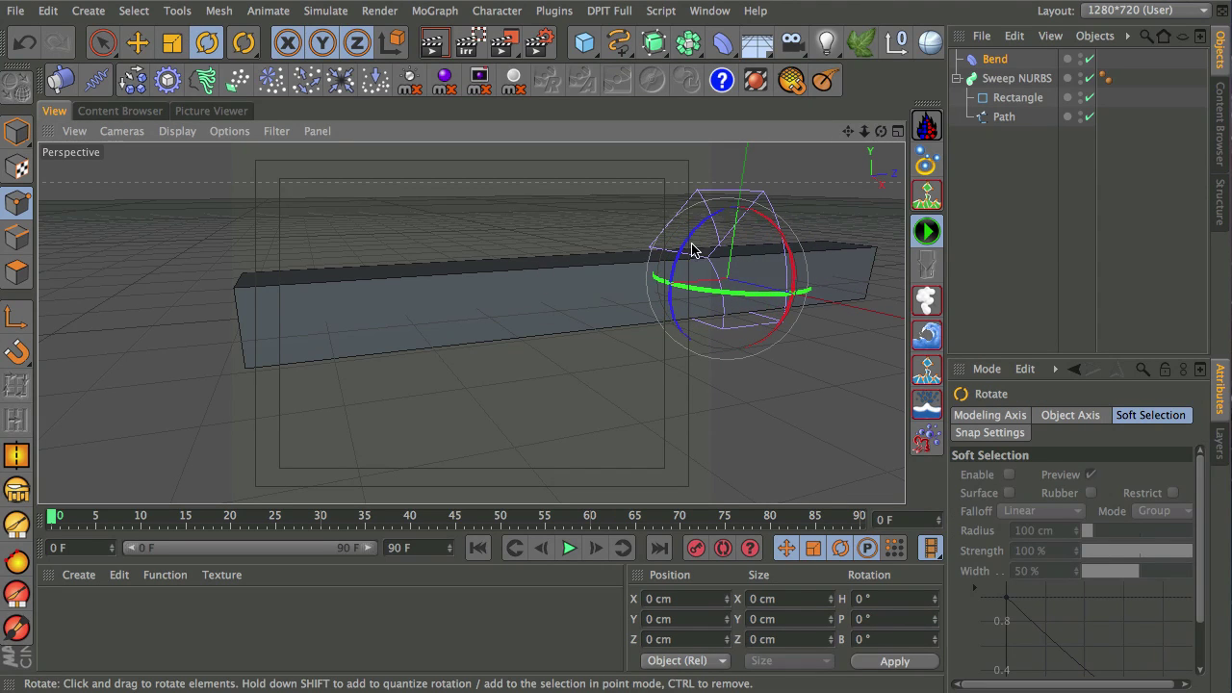
drag(683, 248, 784, 186)
key(e)
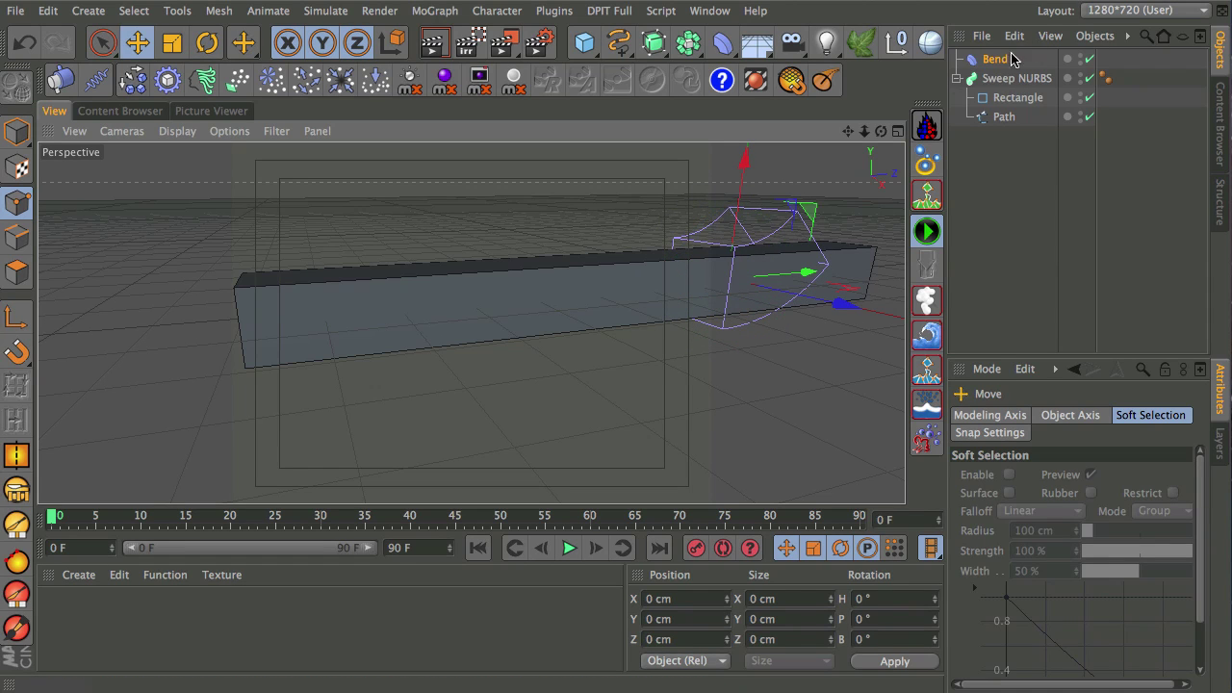
Nest the Bend deformer under Path and subdivide the Path spline once
drag(997, 65, 1010, 120)
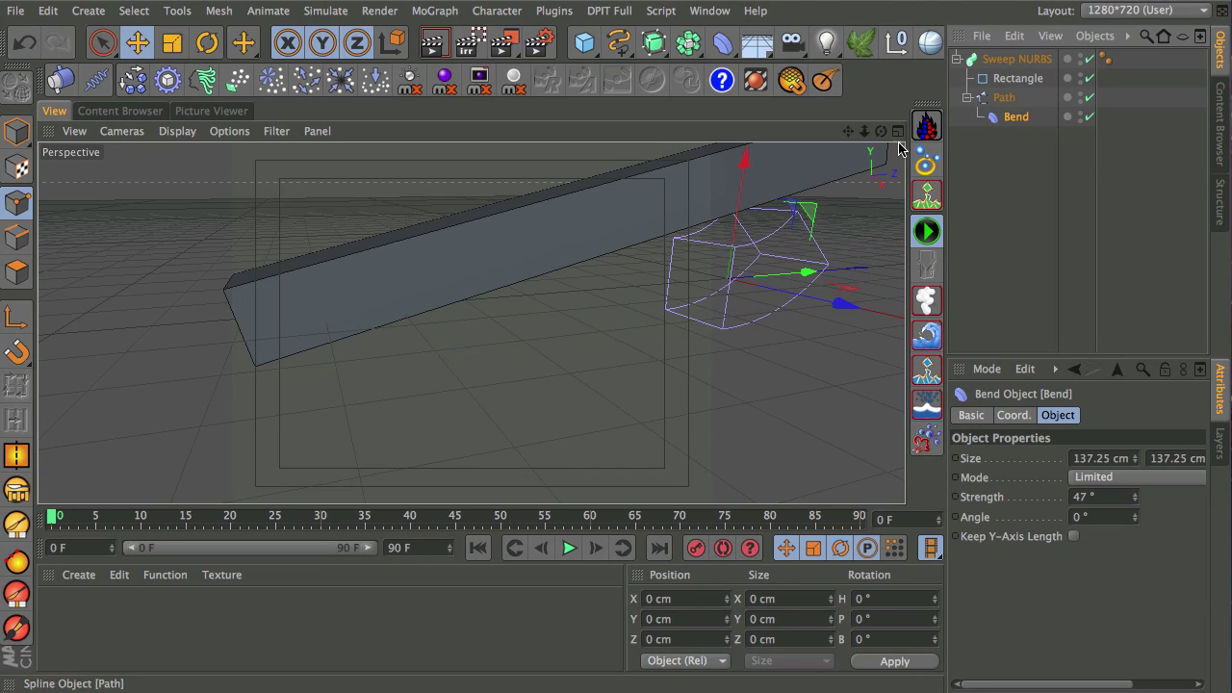
alt+right_drag(637, 289, 482, 349)
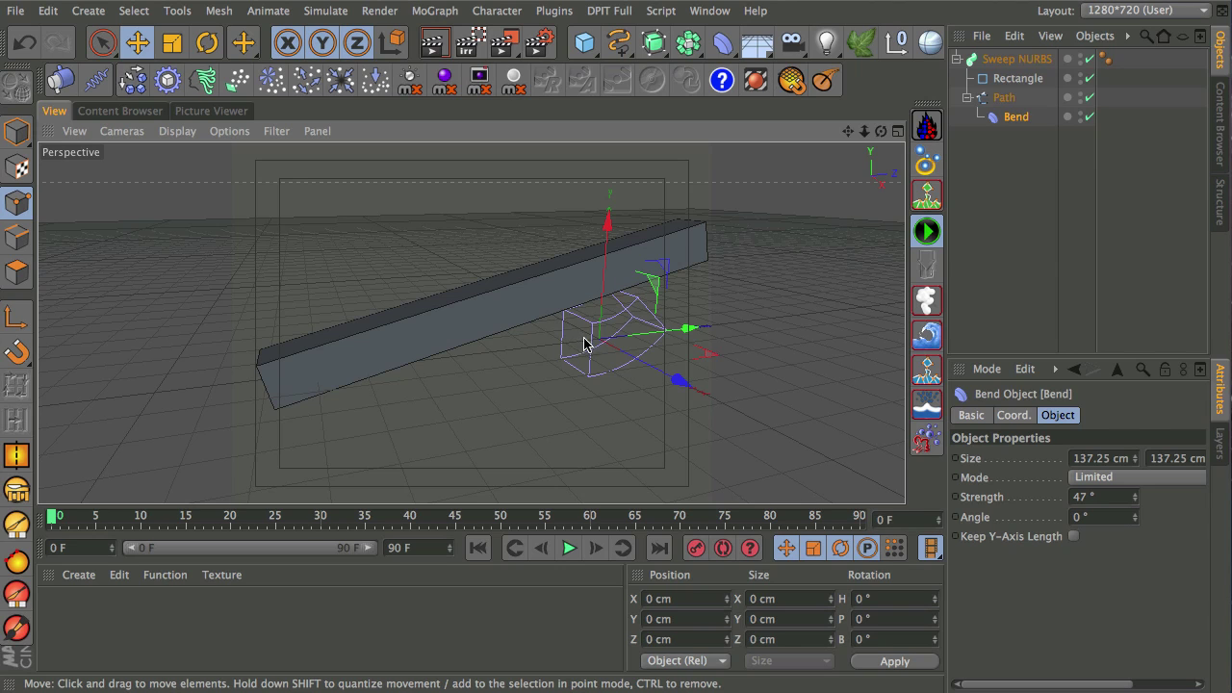
click(1004, 97)
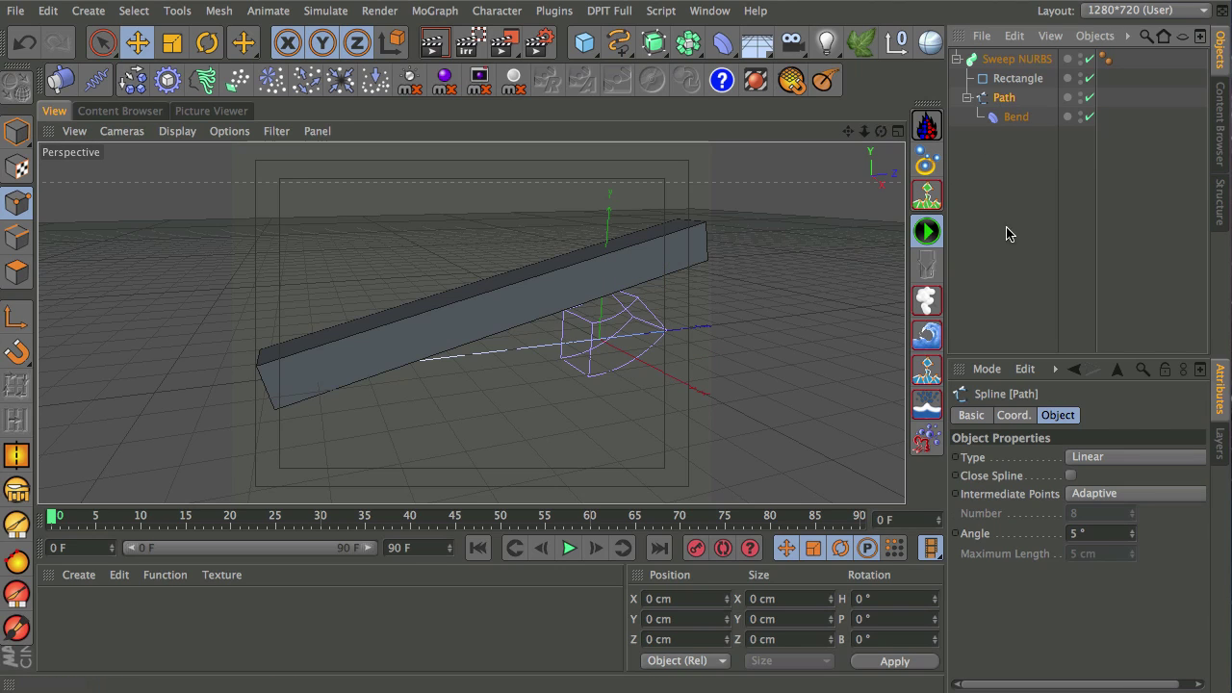
right_click(383, 258)
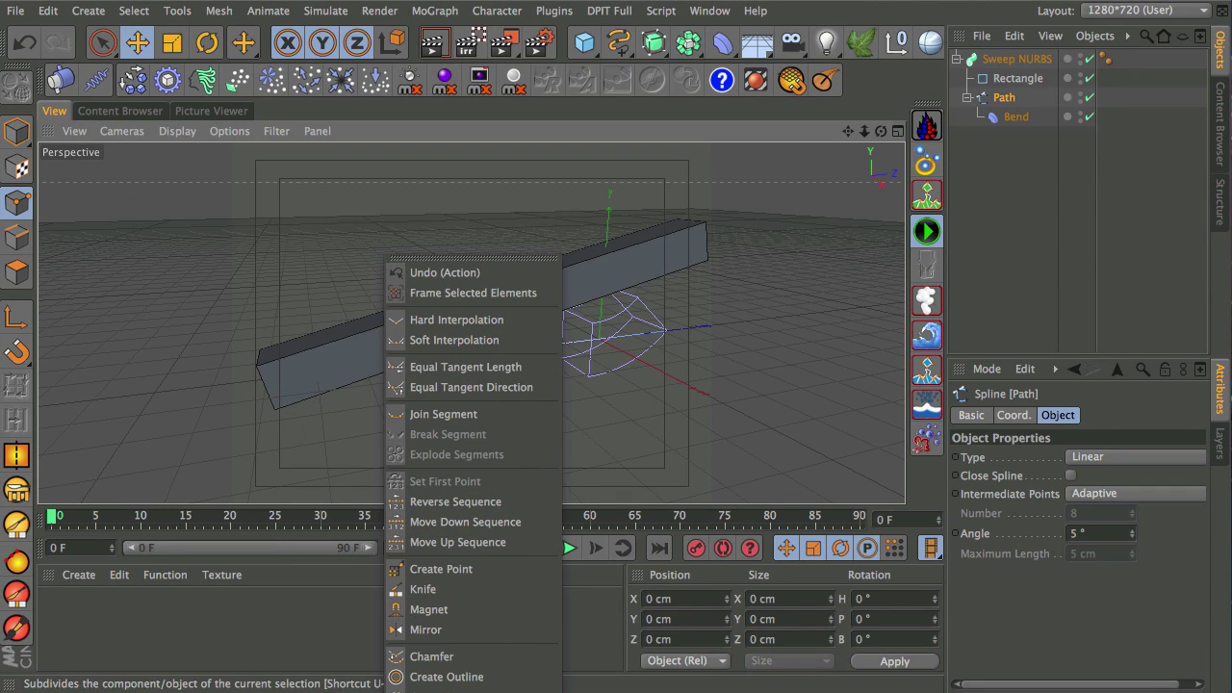
click(448, 692)
click(454, 277)
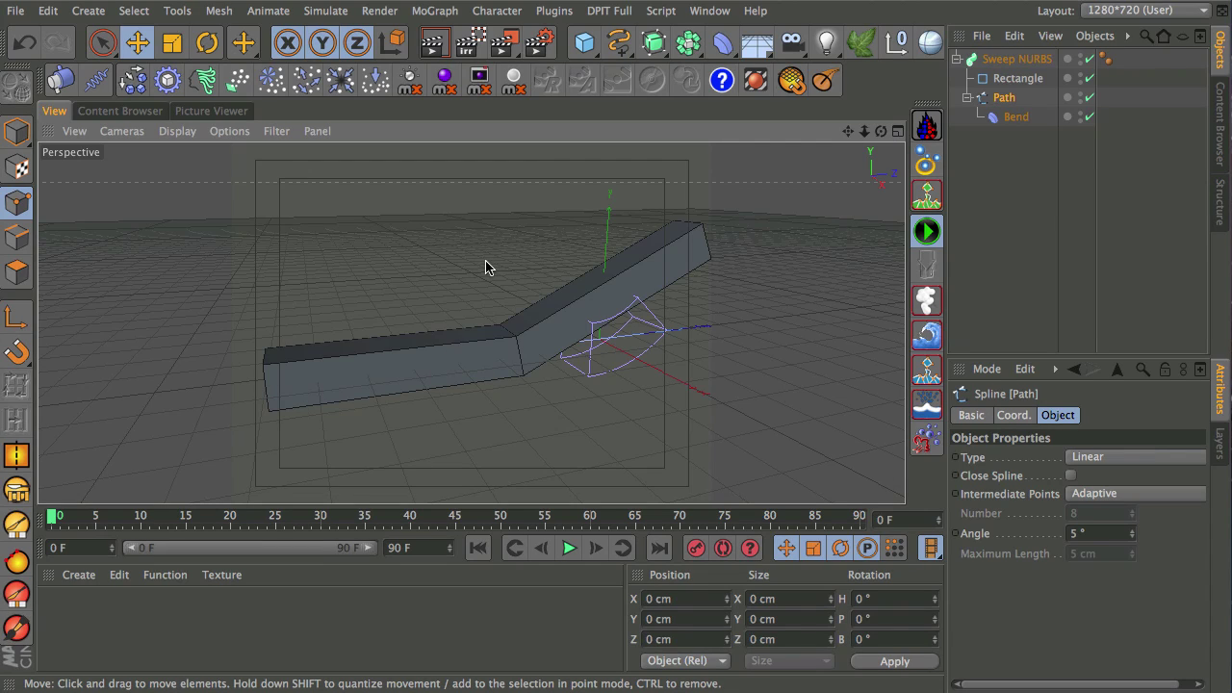
click(180, 13)
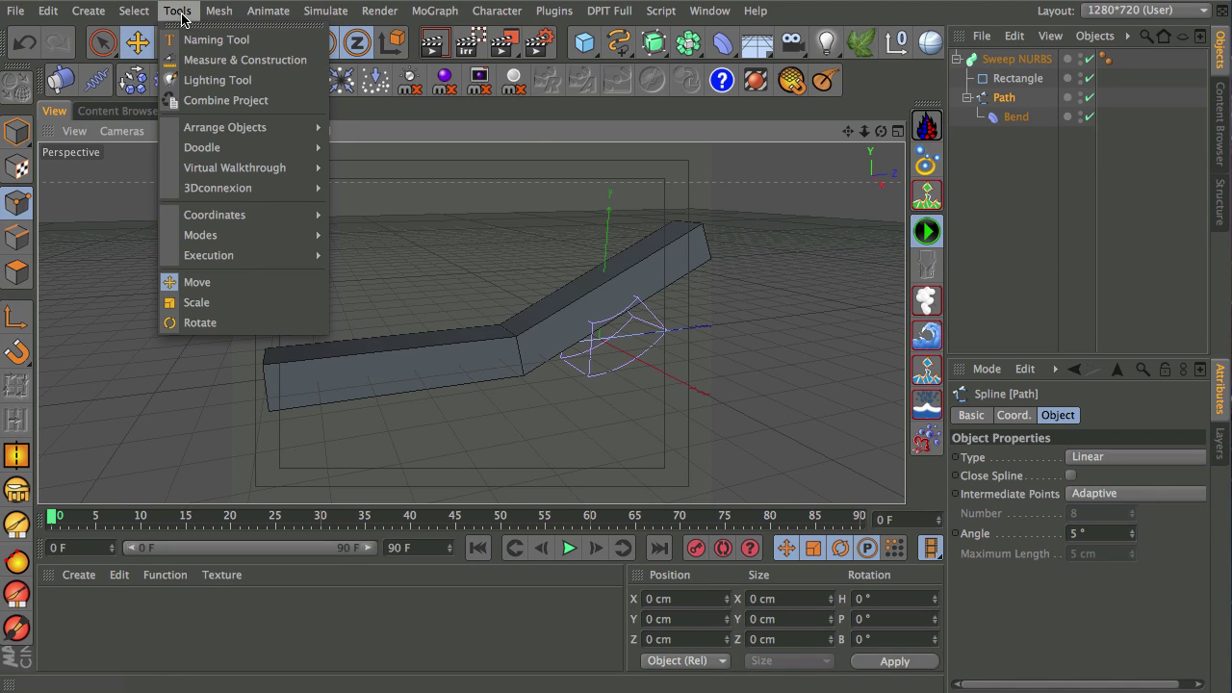
mouse_move(220, 13)
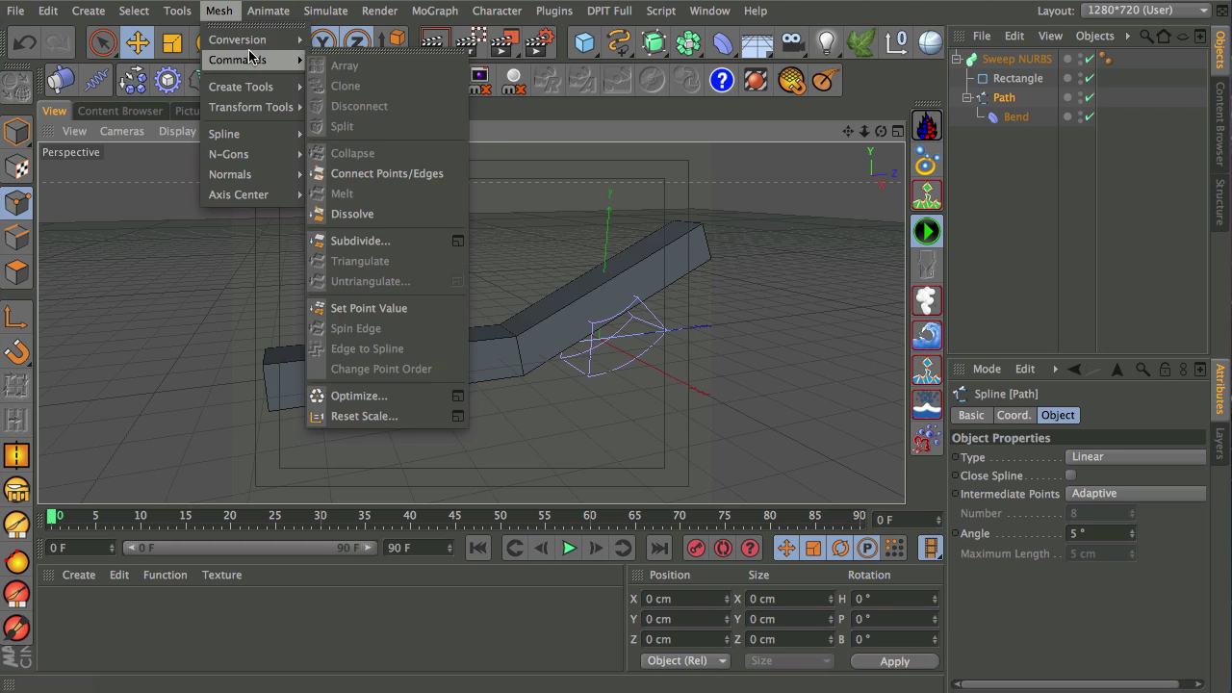
mouse_move(247, 42)
mouse_move(277, 88)
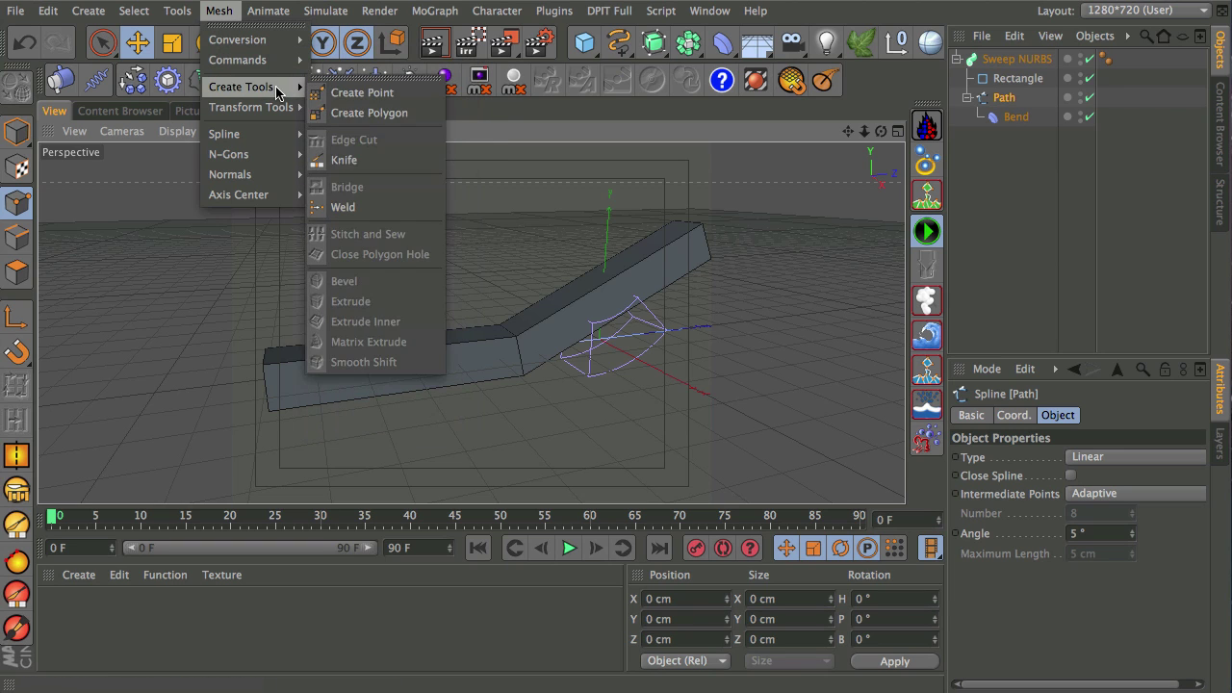
mouse_move(276, 114)
mouse_move(277, 139)
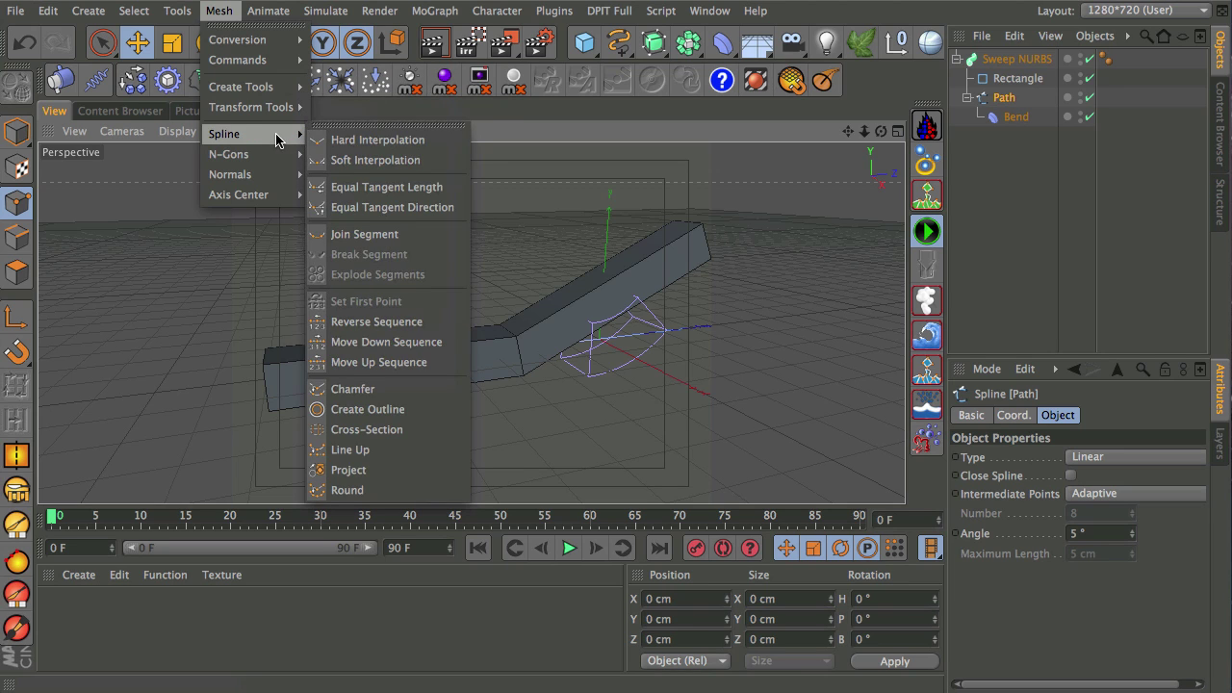
Subdivide the Path spline again through the command's options, using 2 subdivisions
right_click(512, 241)
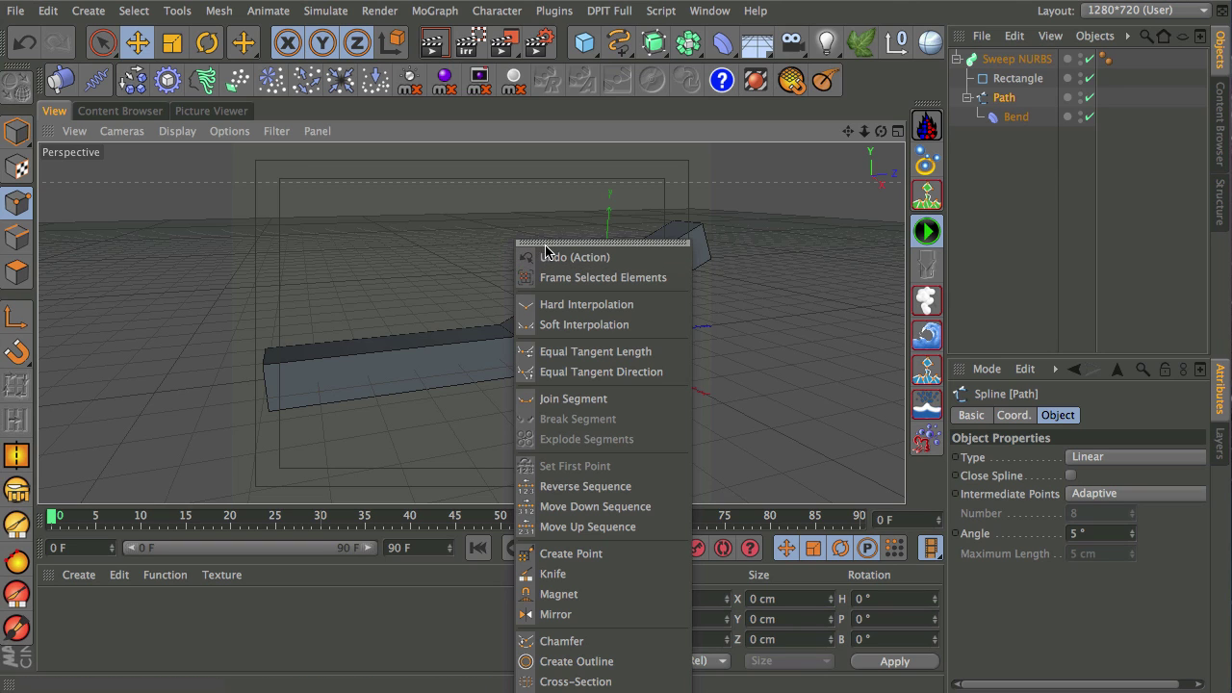
click(551, 244)
drag(581, 236, 518, 65)
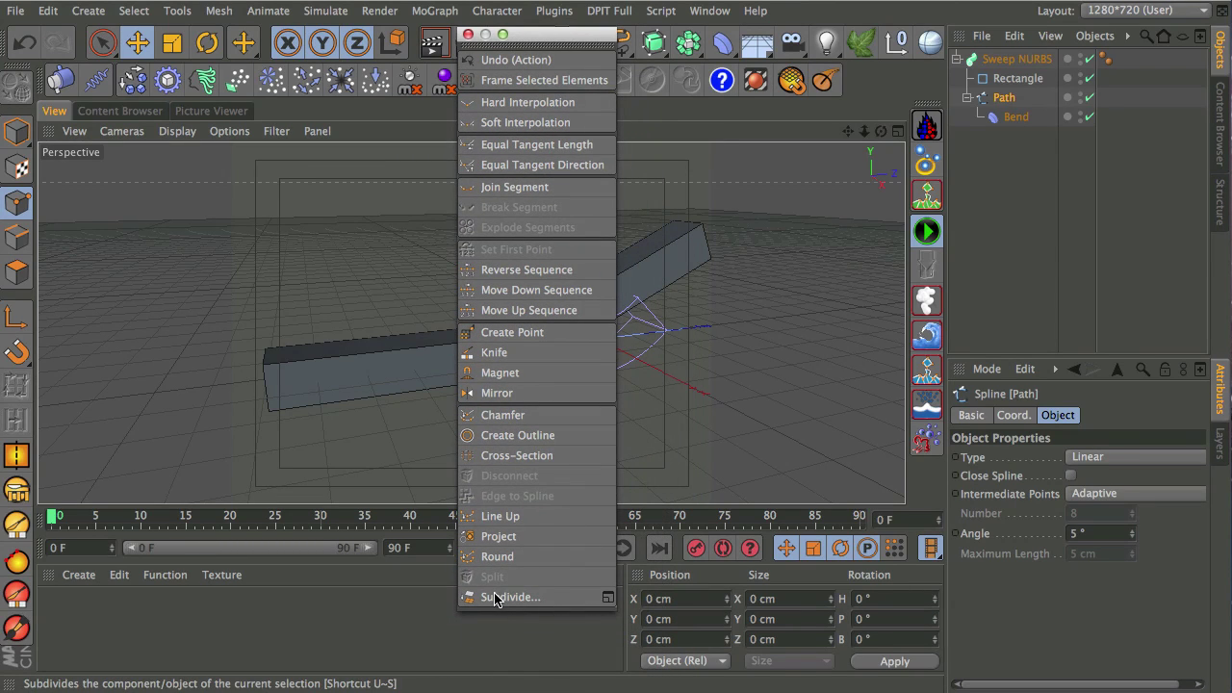
click(606, 598)
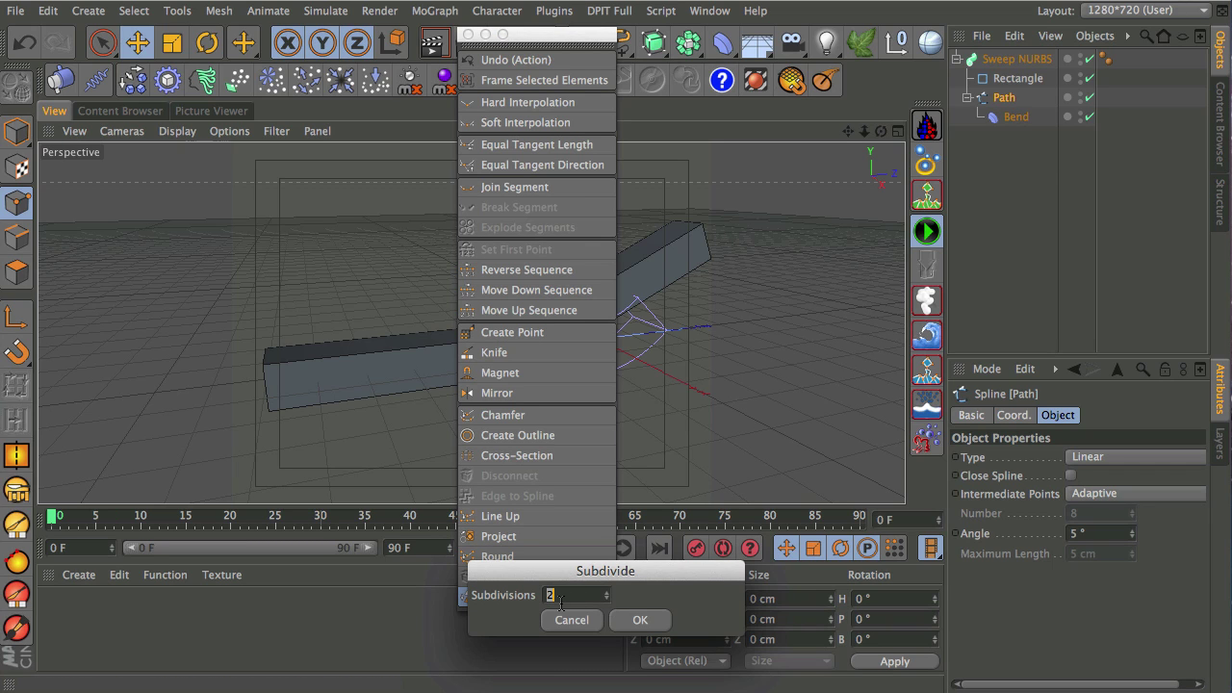
click(640, 620)
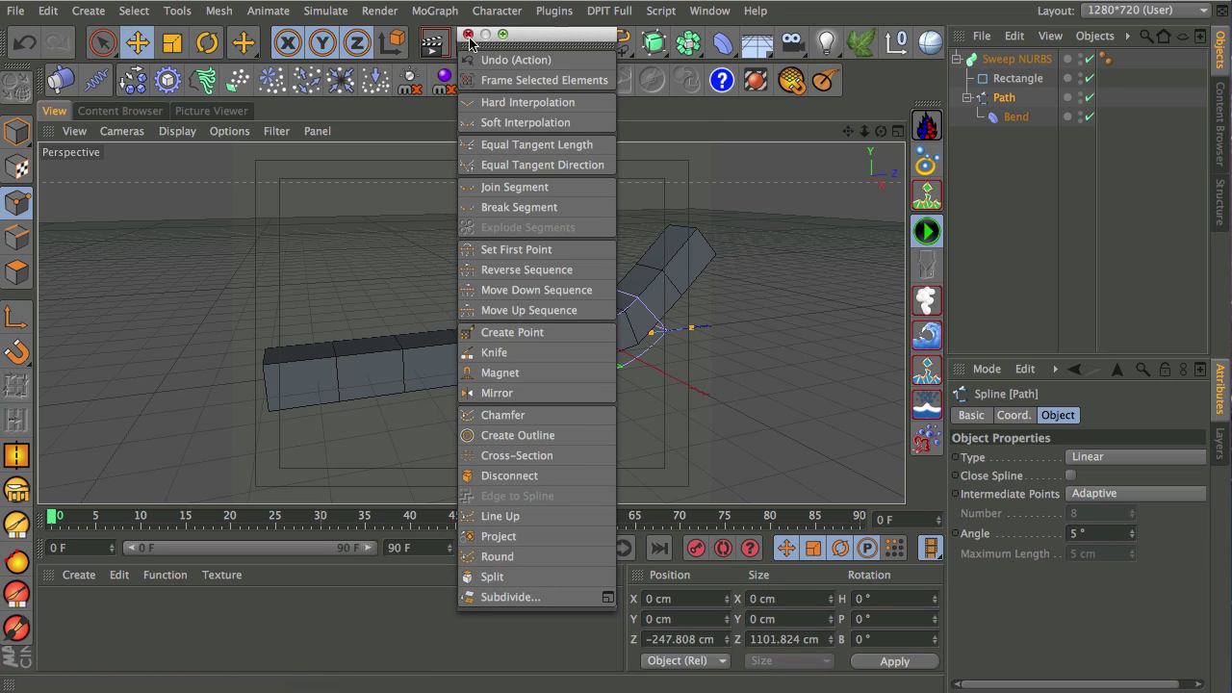
click(591, 227)
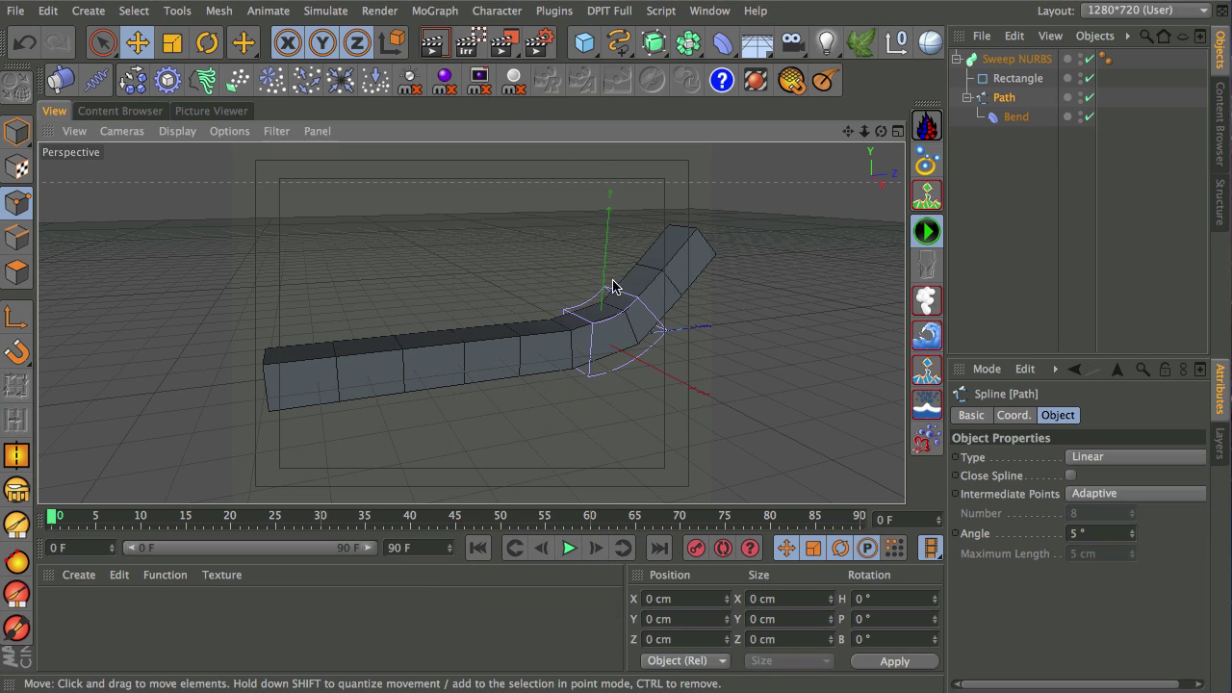
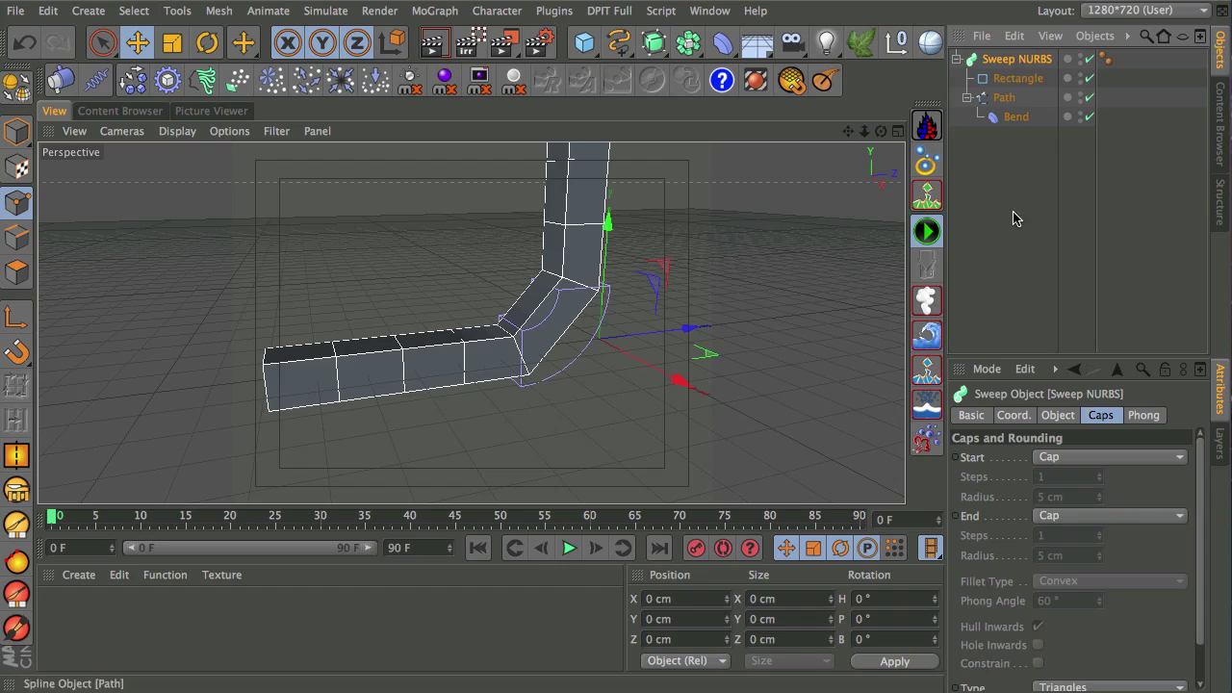
Set the Sweep NURBS object's End Growth to 62 %
click(1107, 423)
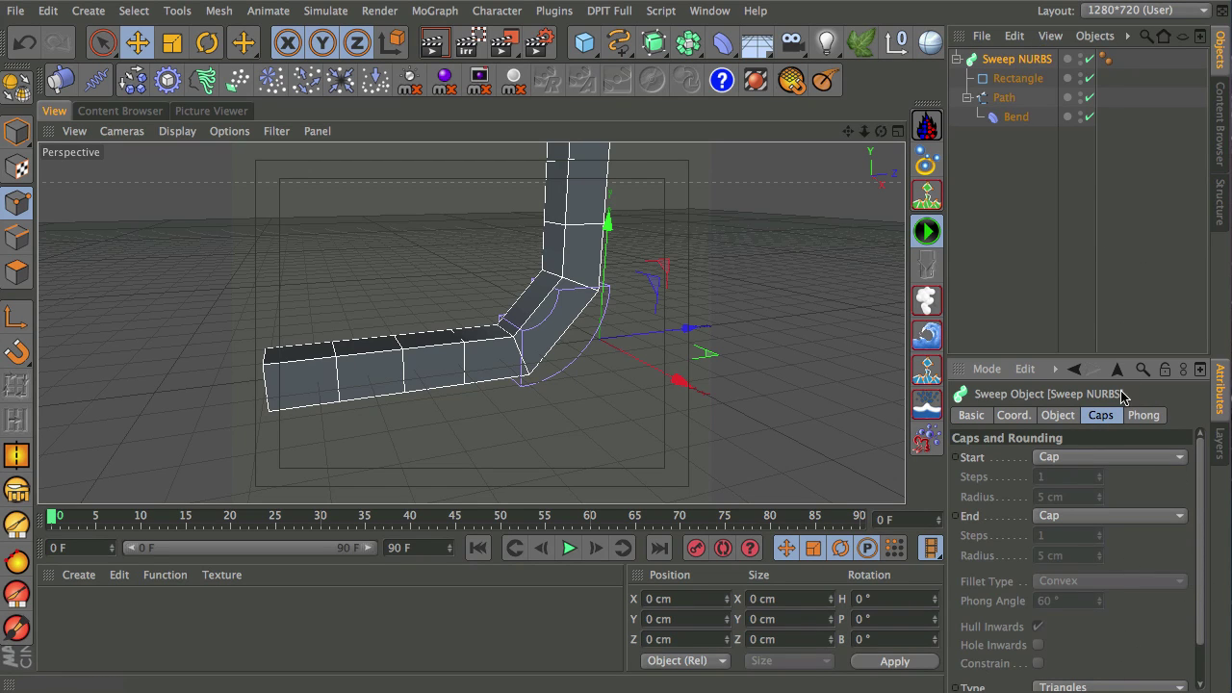
click(1065, 419)
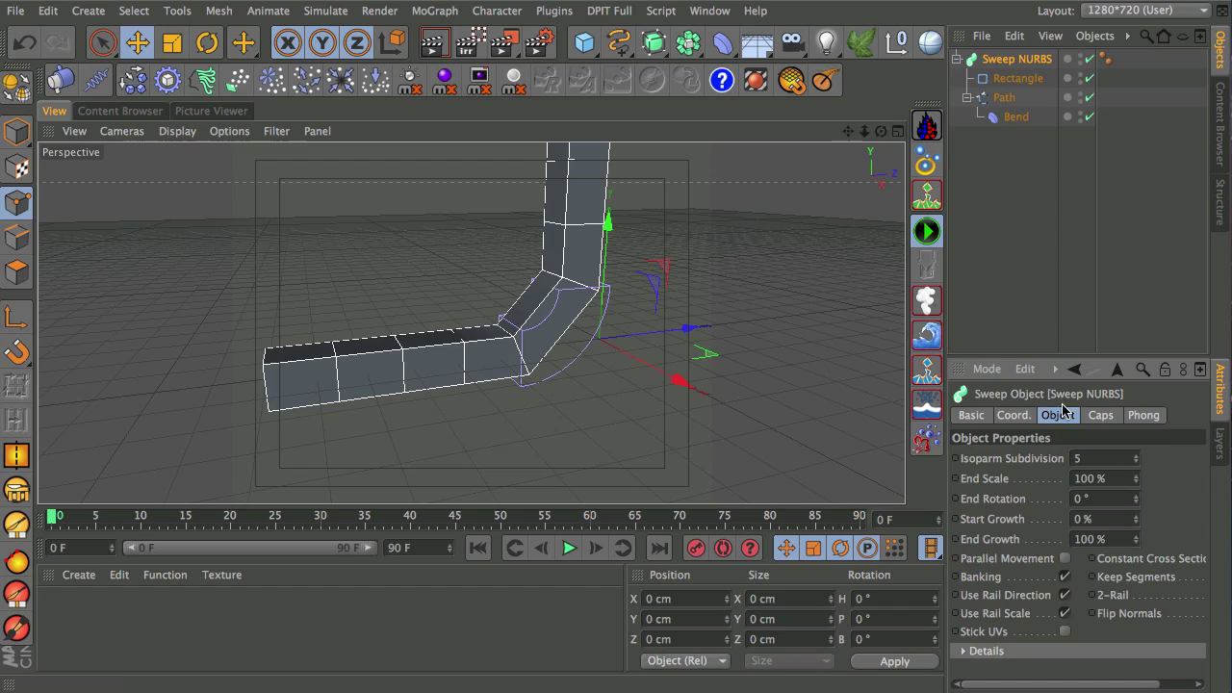
drag(1138, 542, 1146, 584)
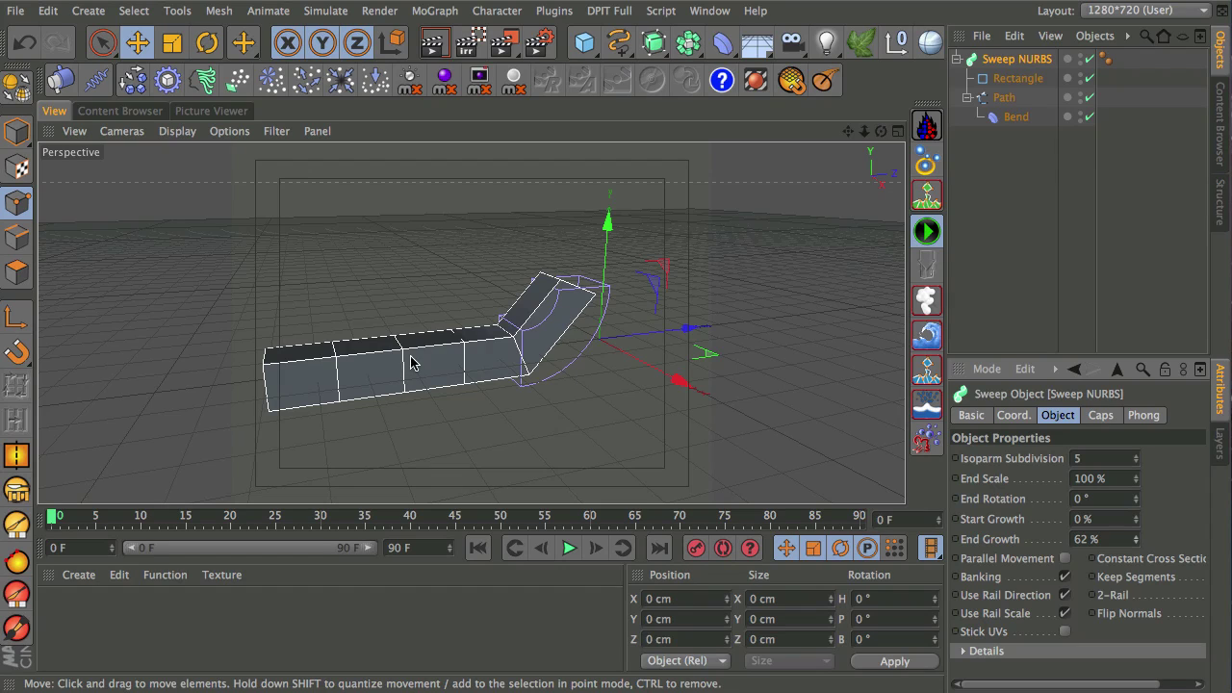
Slide the Bend deformer slightly along the swept bar and set the Sweep NURBS object's End Growth to 100 %
drag(682, 330, 631, 319)
click(599, 306)
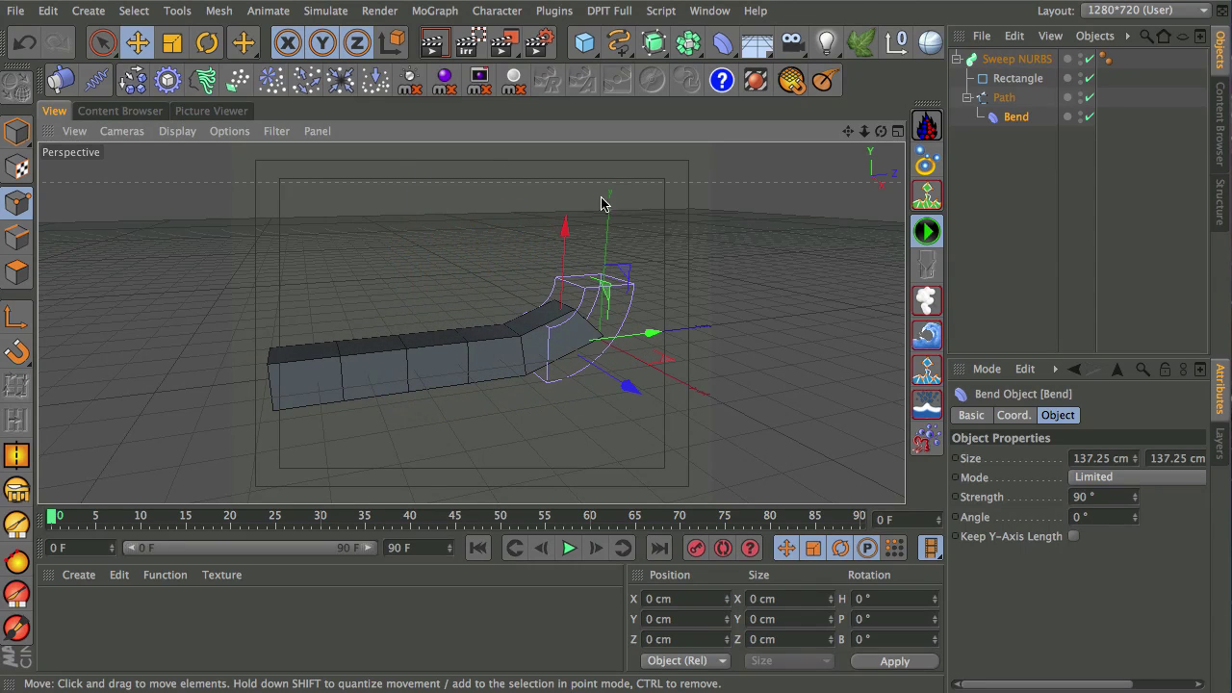
click(1035, 60)
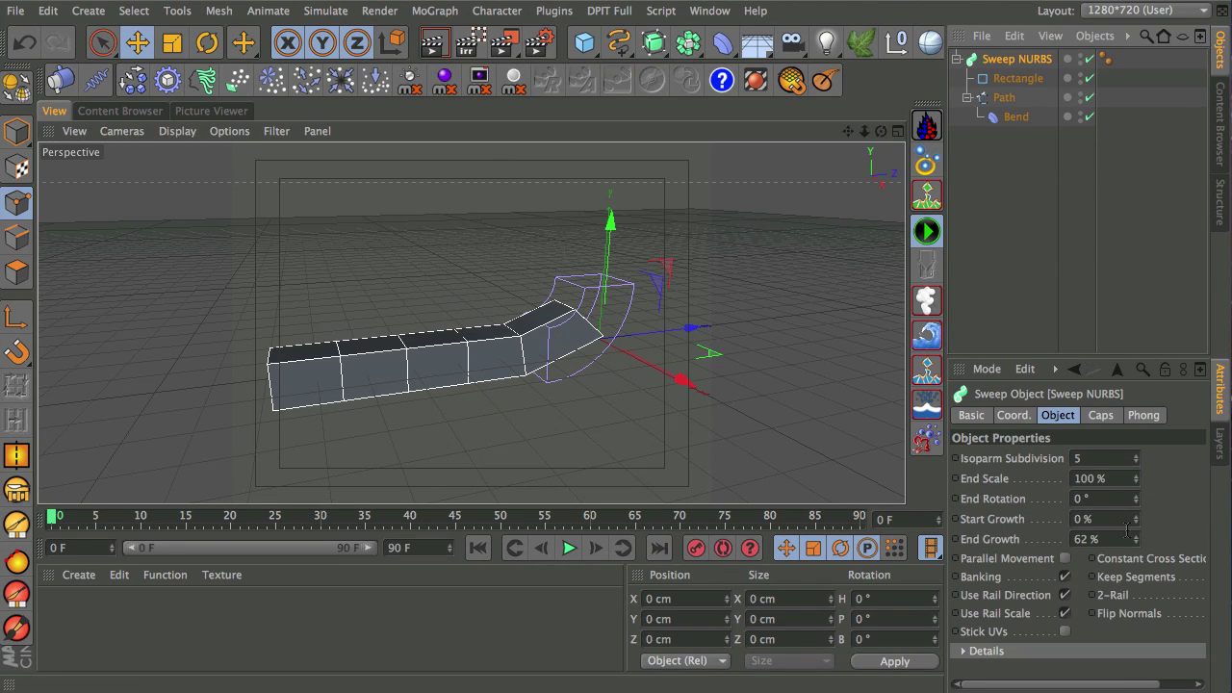
drag(1136, 546, 1148, 401)
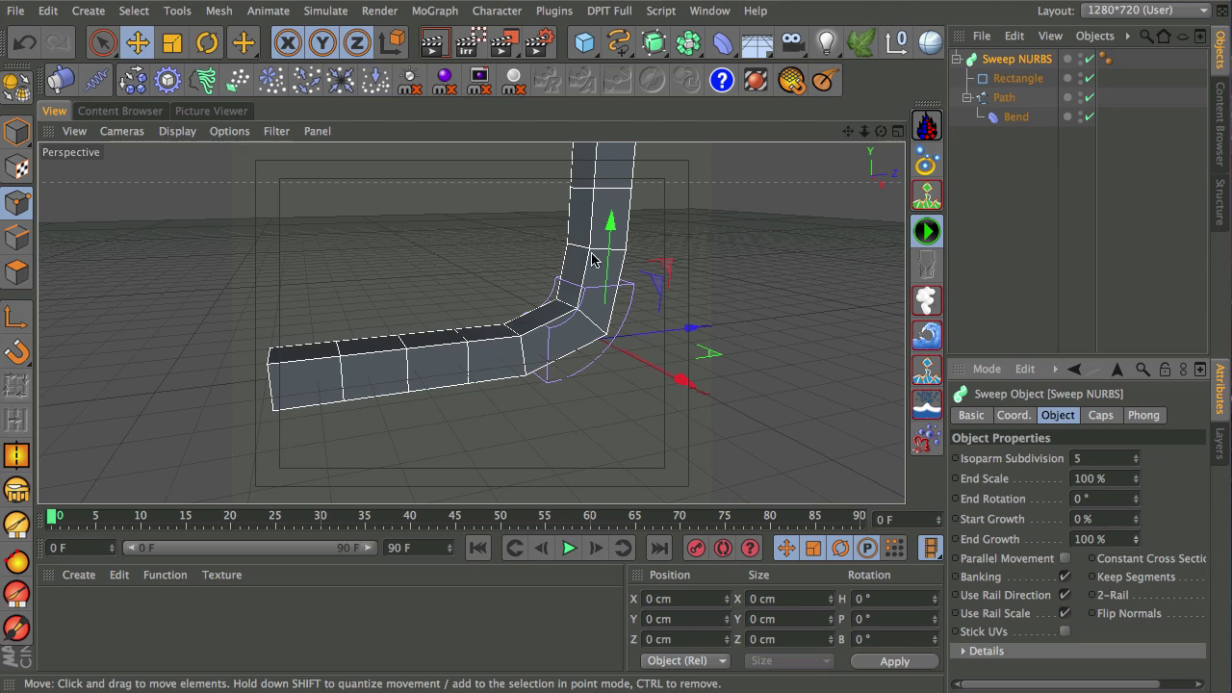
Flatten the swept bar by setting the Rectangle profile's width to 14 cm
click(556, 291)
alt+drag(557, 291, 520, 345)
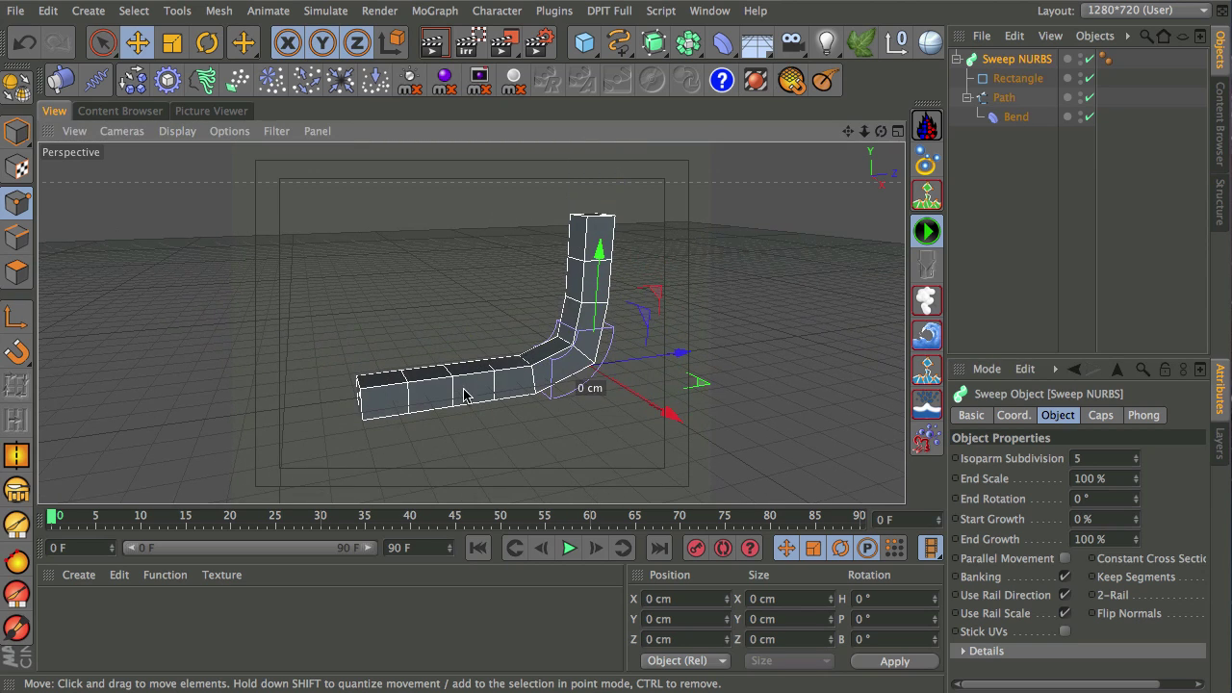
alt+drag(463, 394, 495, 341)
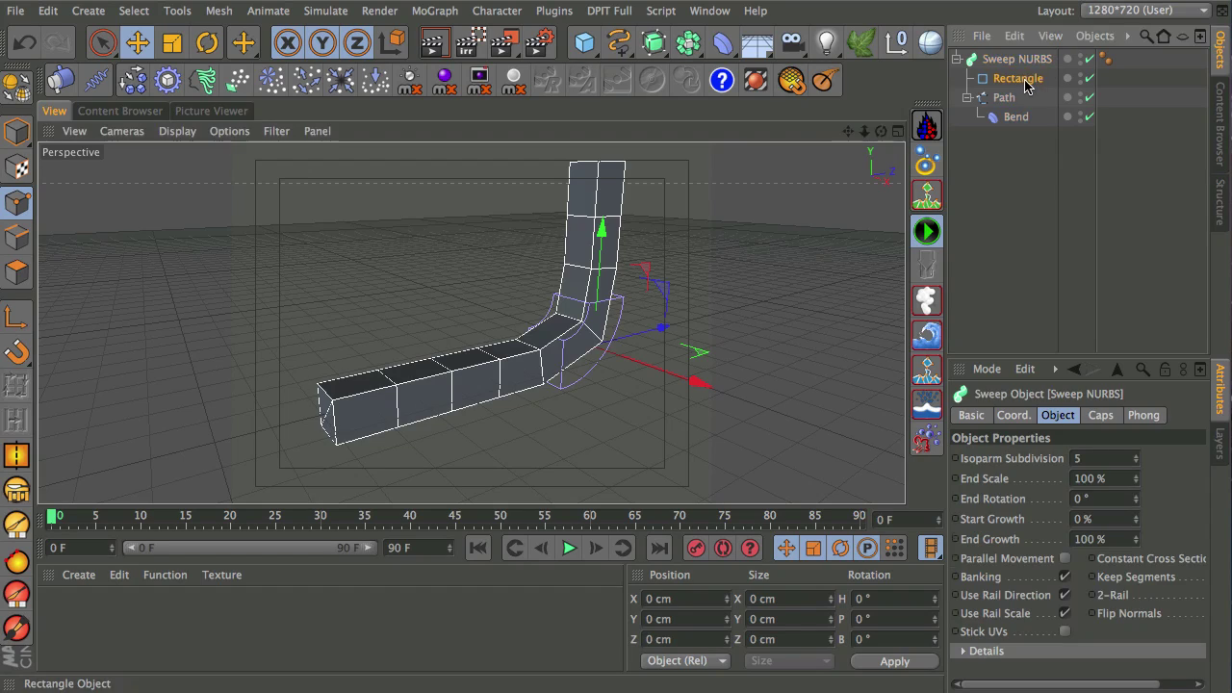
click(1023, 79)
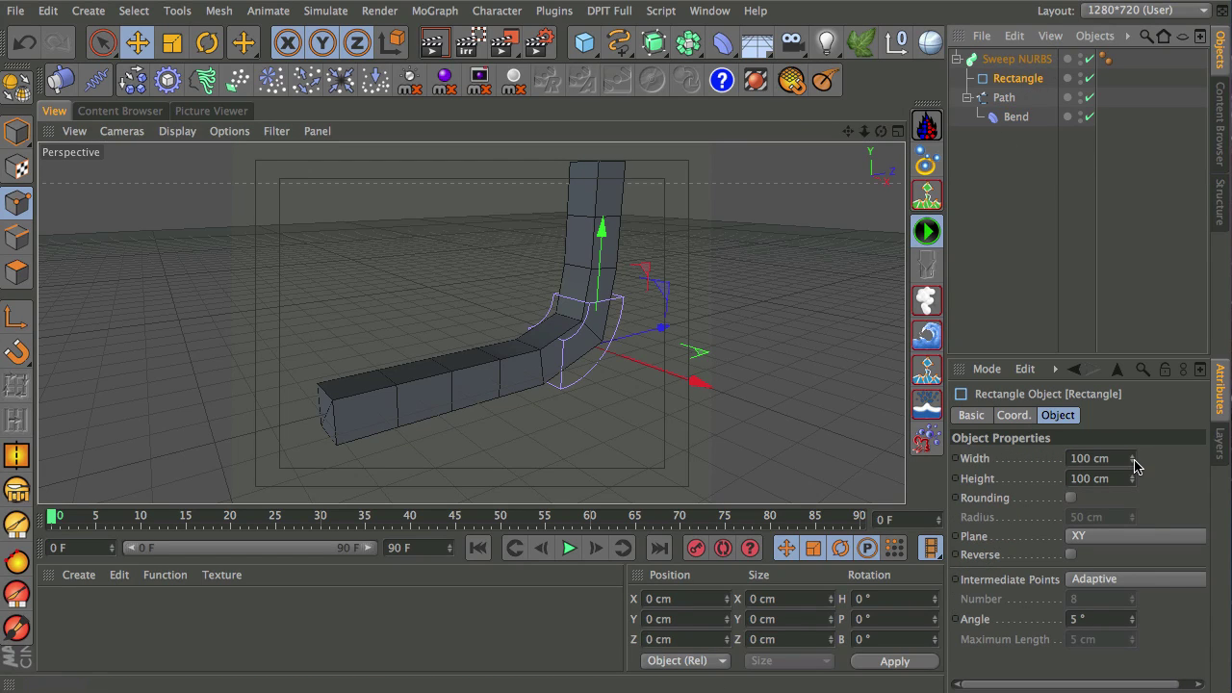
drag(1136, 466, 1138, 546)
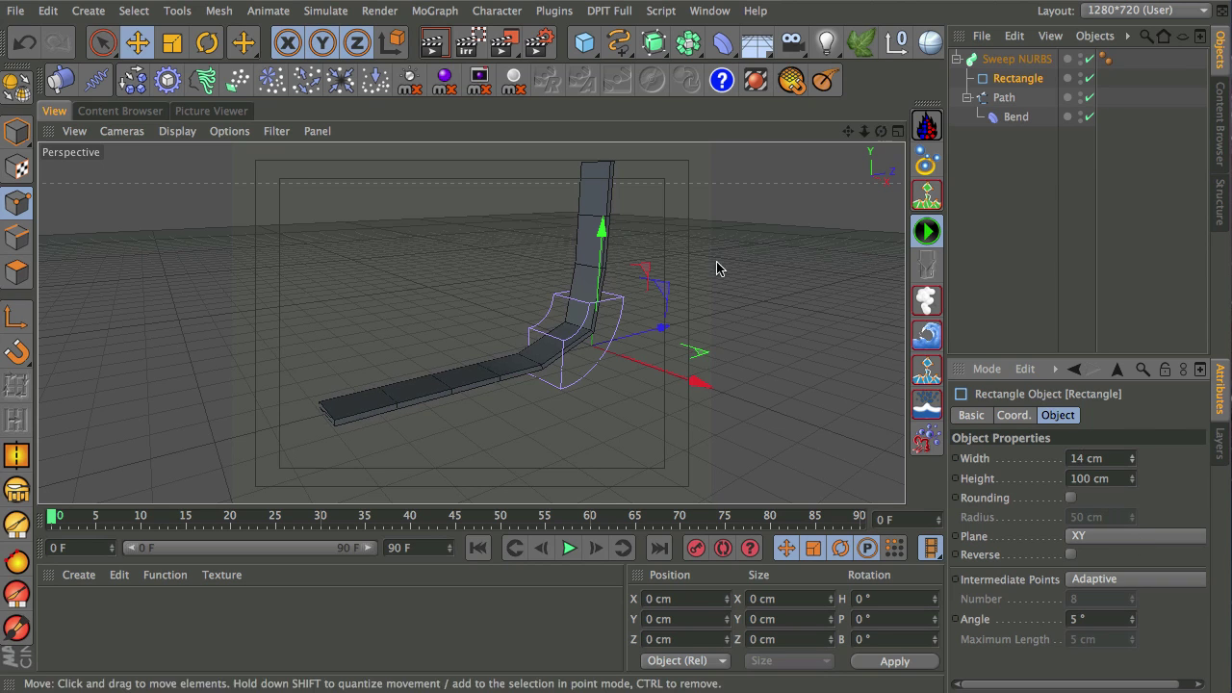
Move the Bend deformer about 299 cm along the Path direction toward the strip's far end
drag(661, 328, 691, 298)
click(1014, 116)
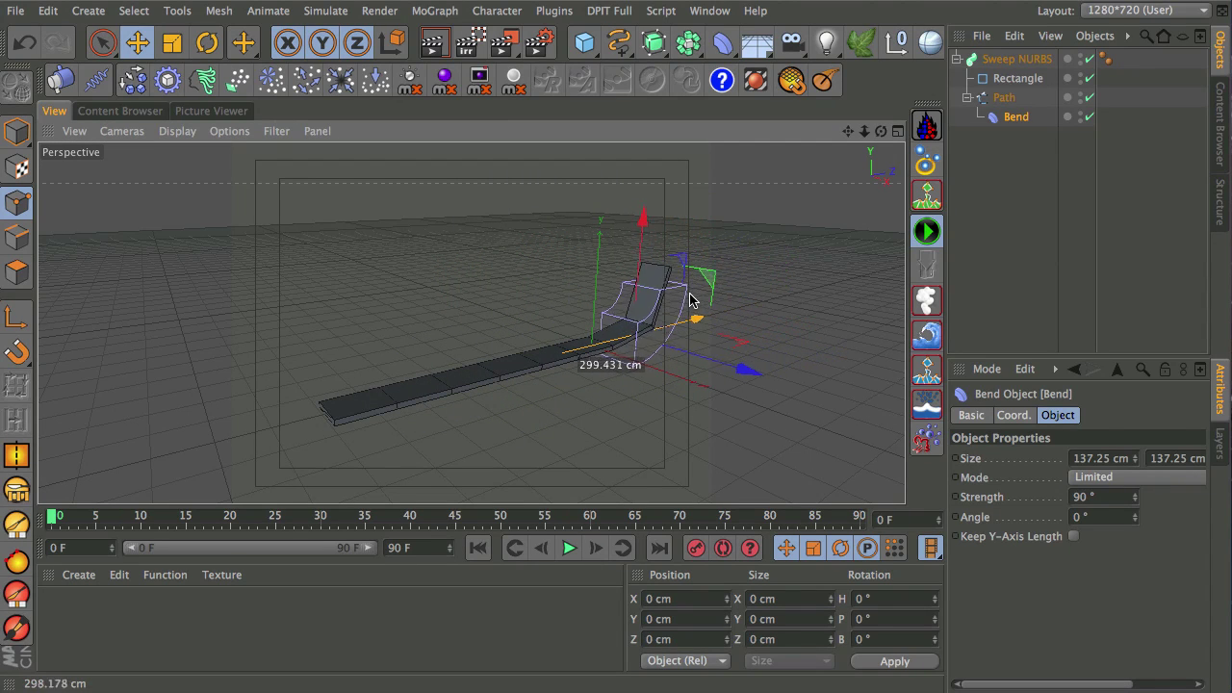
alt+middle_drag(692, 299, 473, 325)
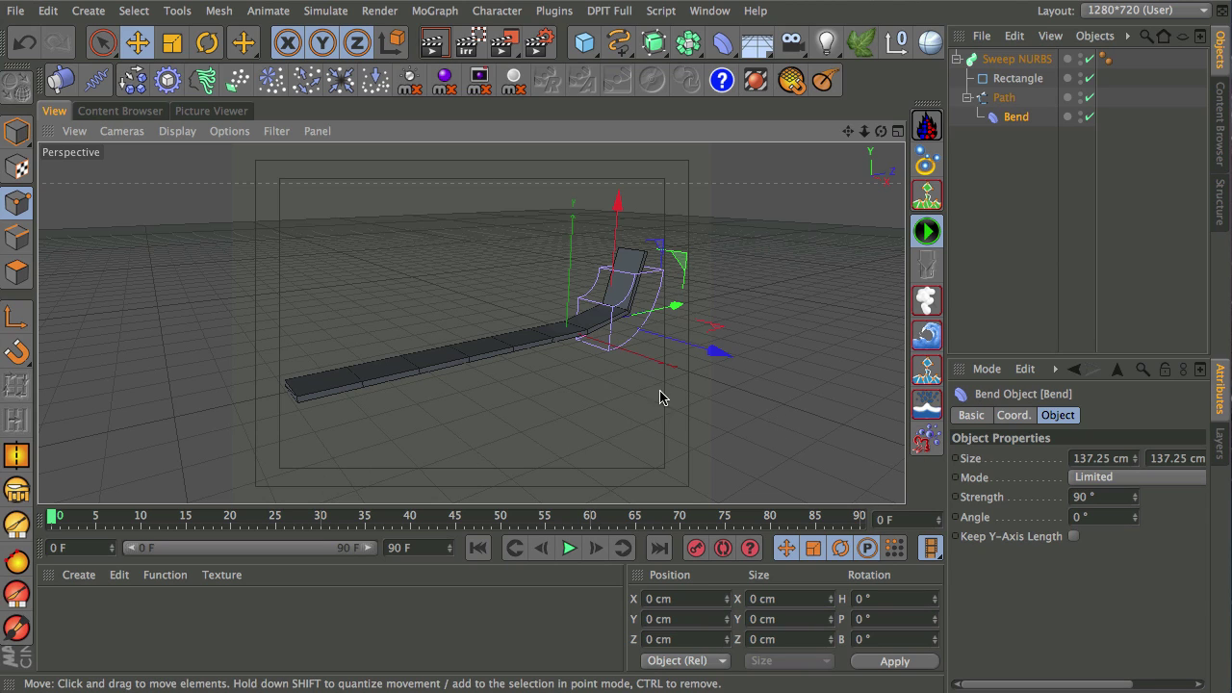
Set the project's frame rate to 25 FPS and its end frame to 50
key(ctrl+d)
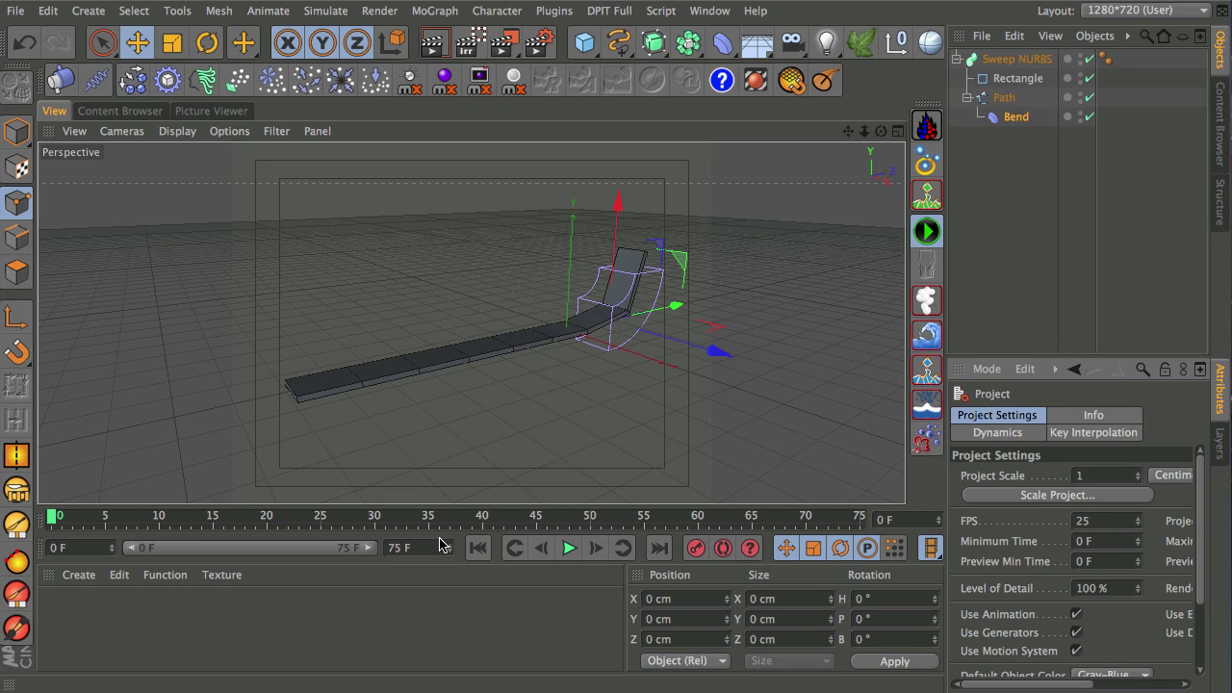
text(50)
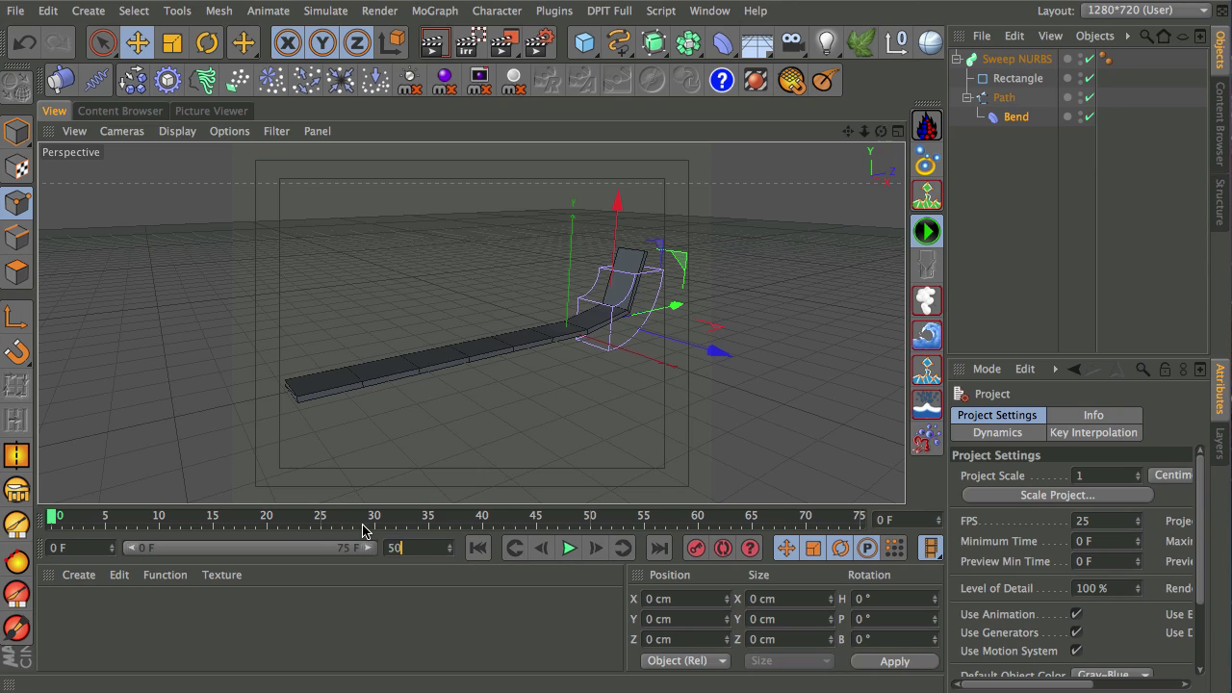
key(Return)
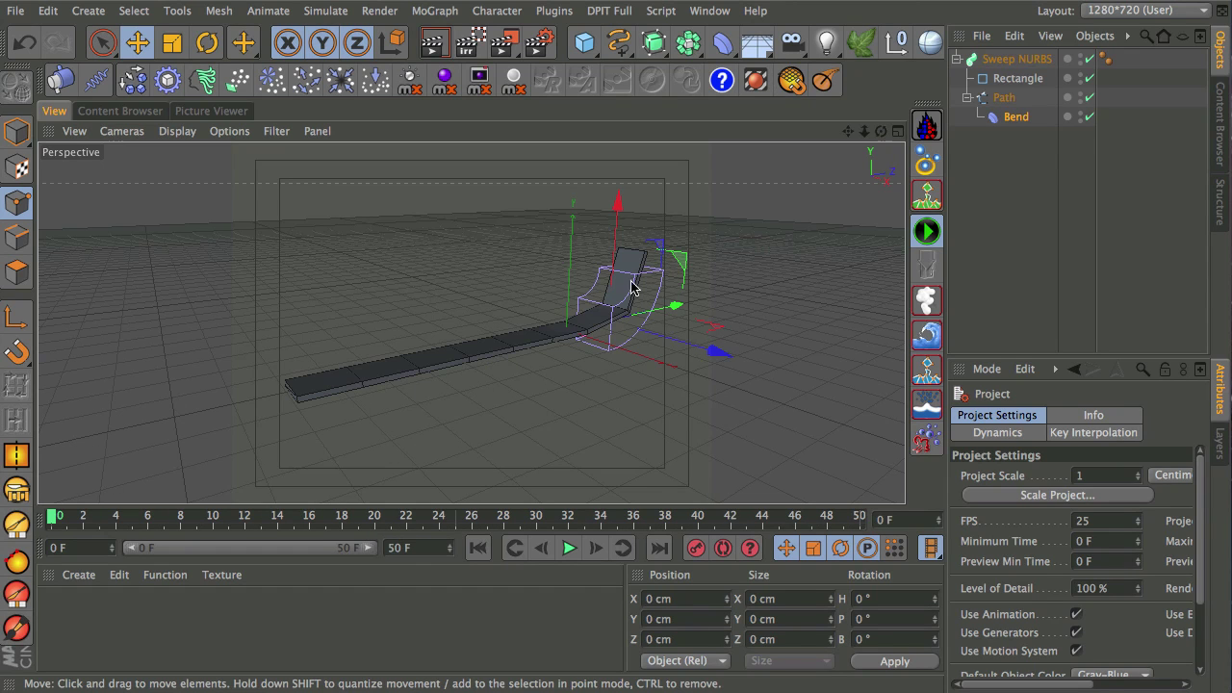
Set the Sweep NURBS object's End Growth to 2 % and keyframe it at frame 0
click(1031, 60)
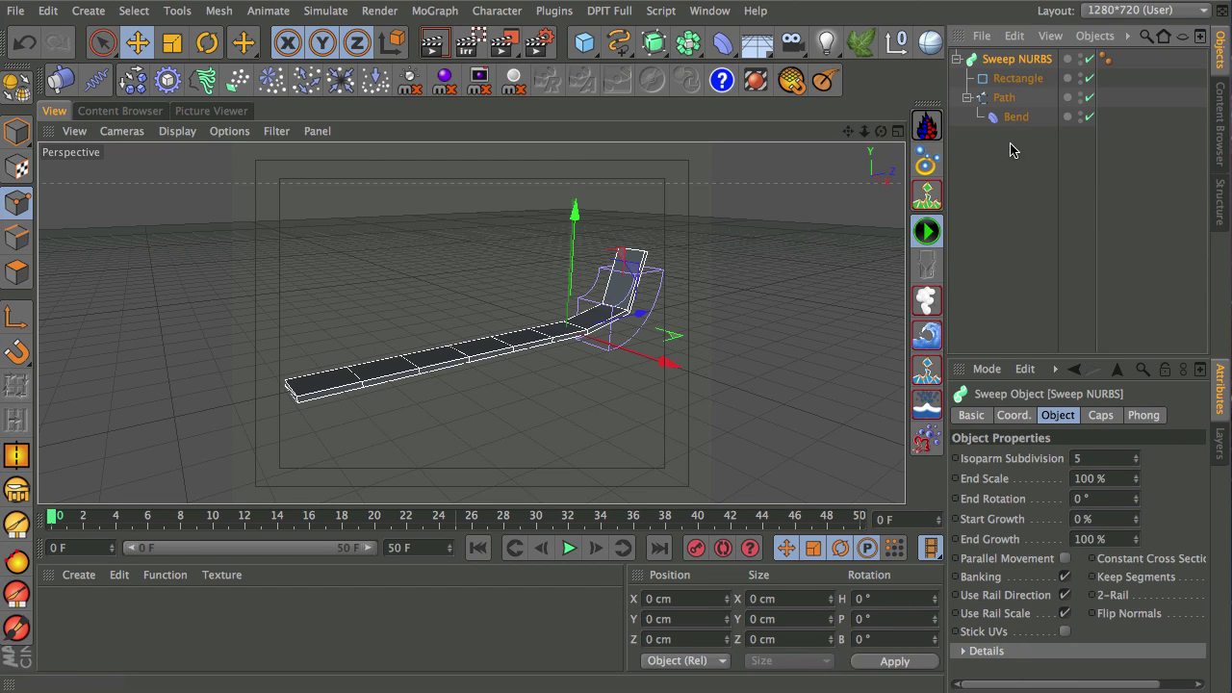
drag(1137, 539, 1139, 638)
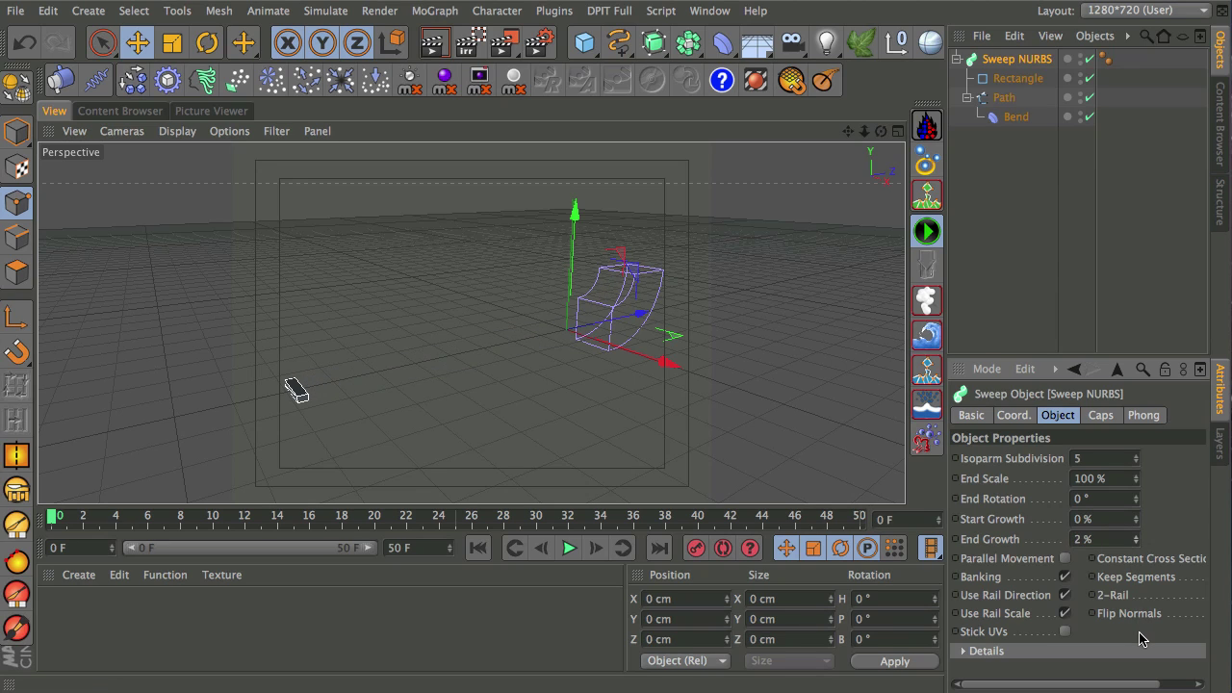
click(957, 541)
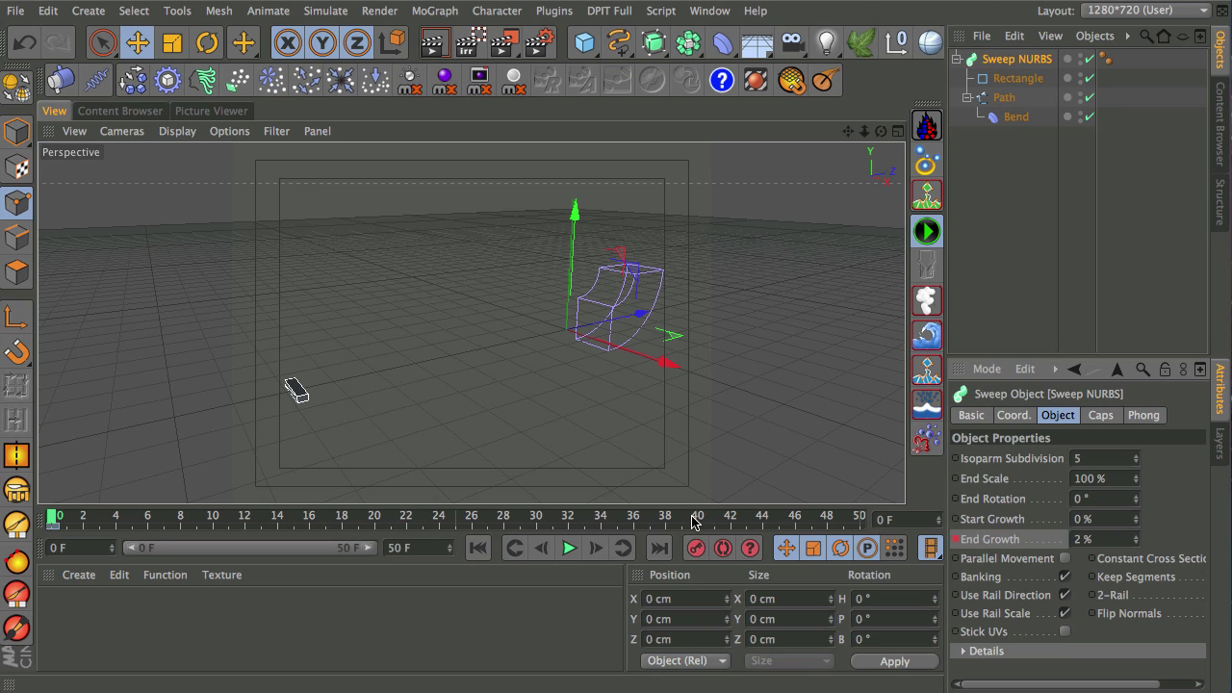
Set the Sweep NURBS object's End Growth to 100 % and keyframe it at frame 44
drag(695, 521, 862, 521)
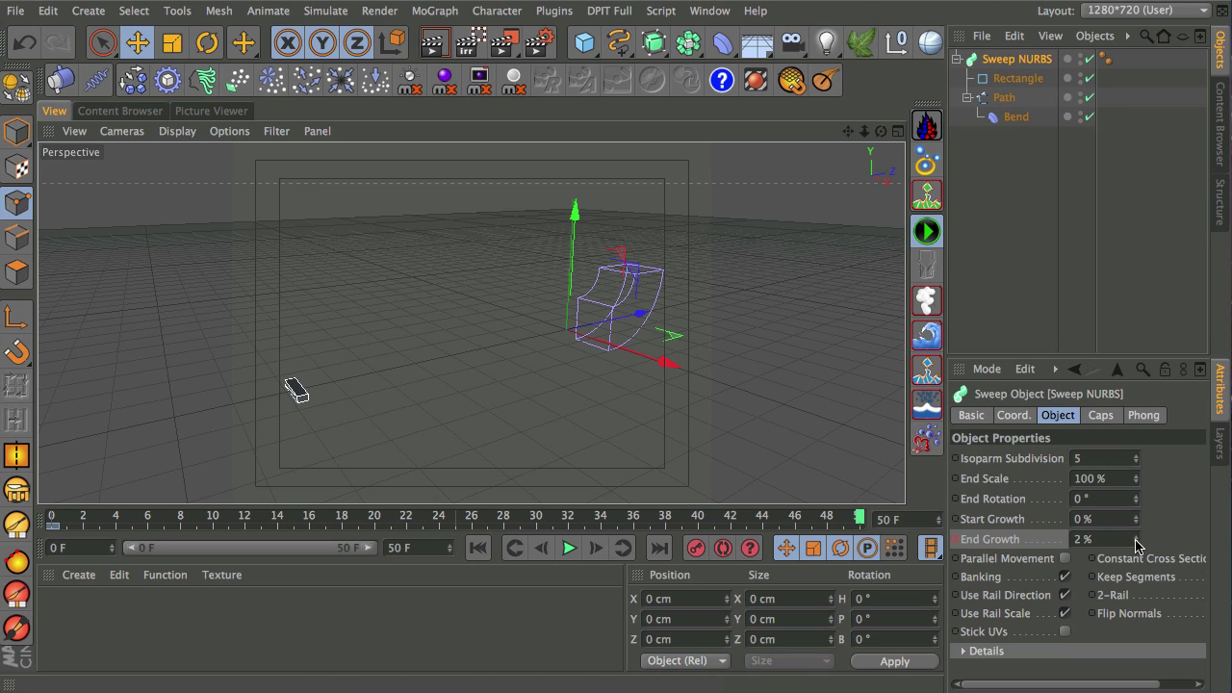
drag(1136, 545, 1146, 398)
drag(861, 518, 768, 517)
drag(1136, 545, 1142, 437)
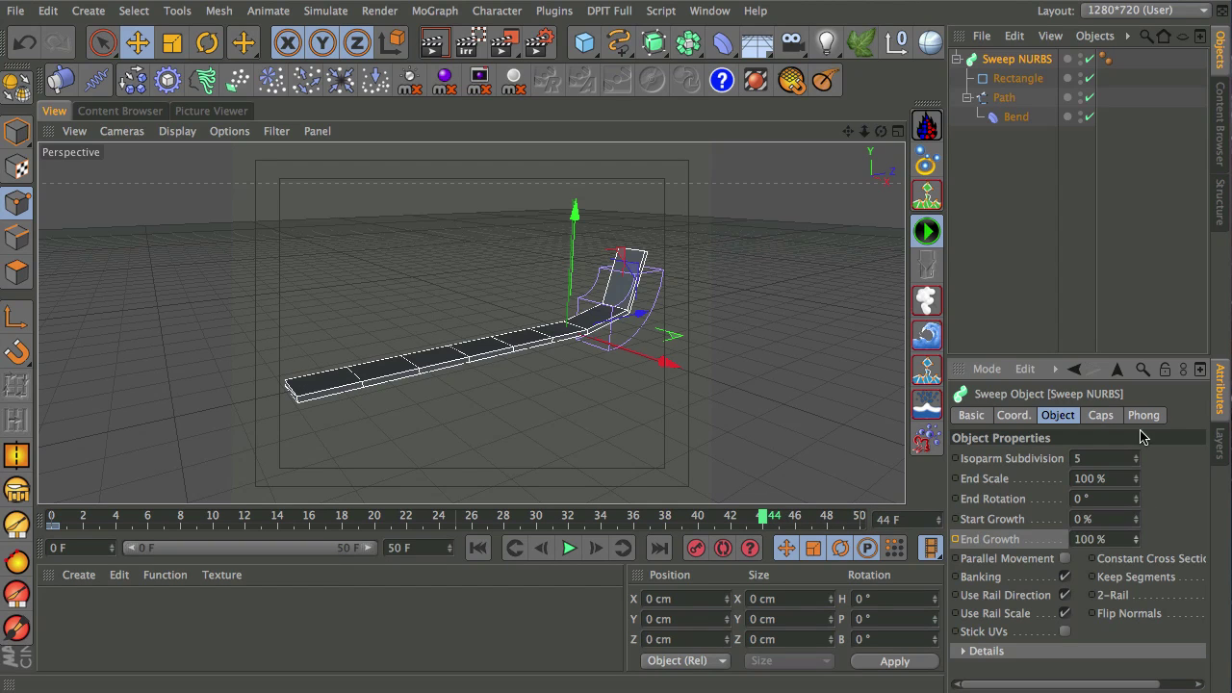
click(956, 540)
Play the growth animation from frame 0, rewind, and scrub to frame 31 to inspect the strip entering the bend
click(500, 551)
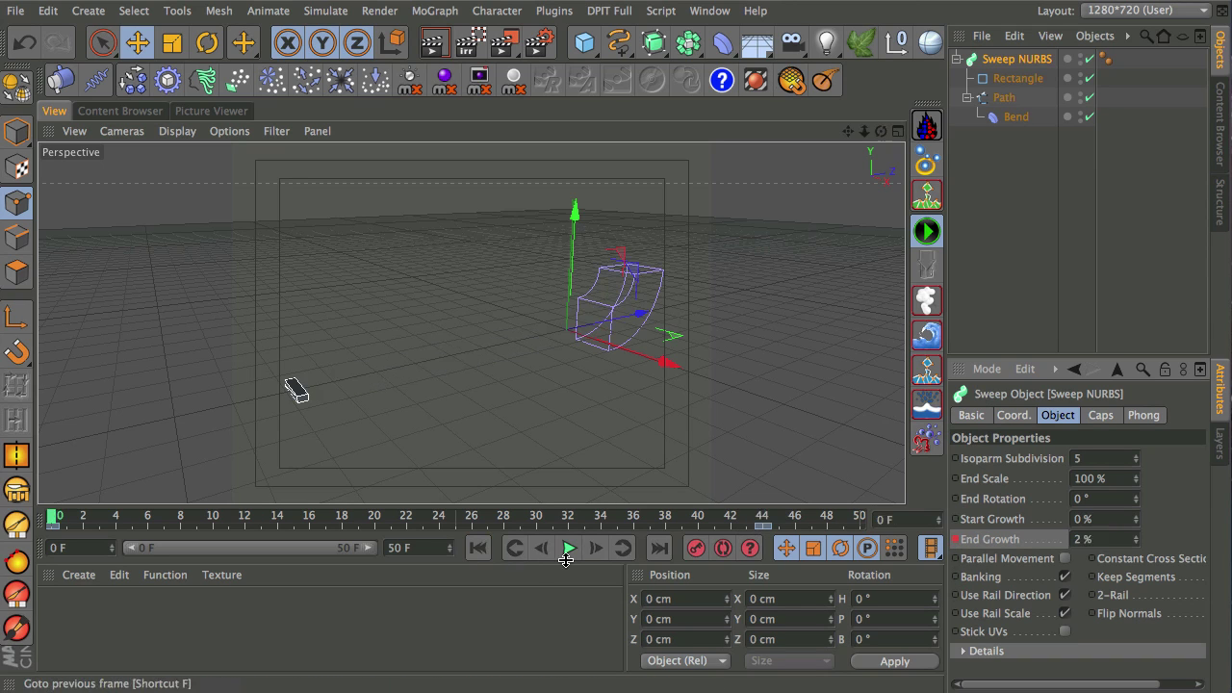
click(569, 548)
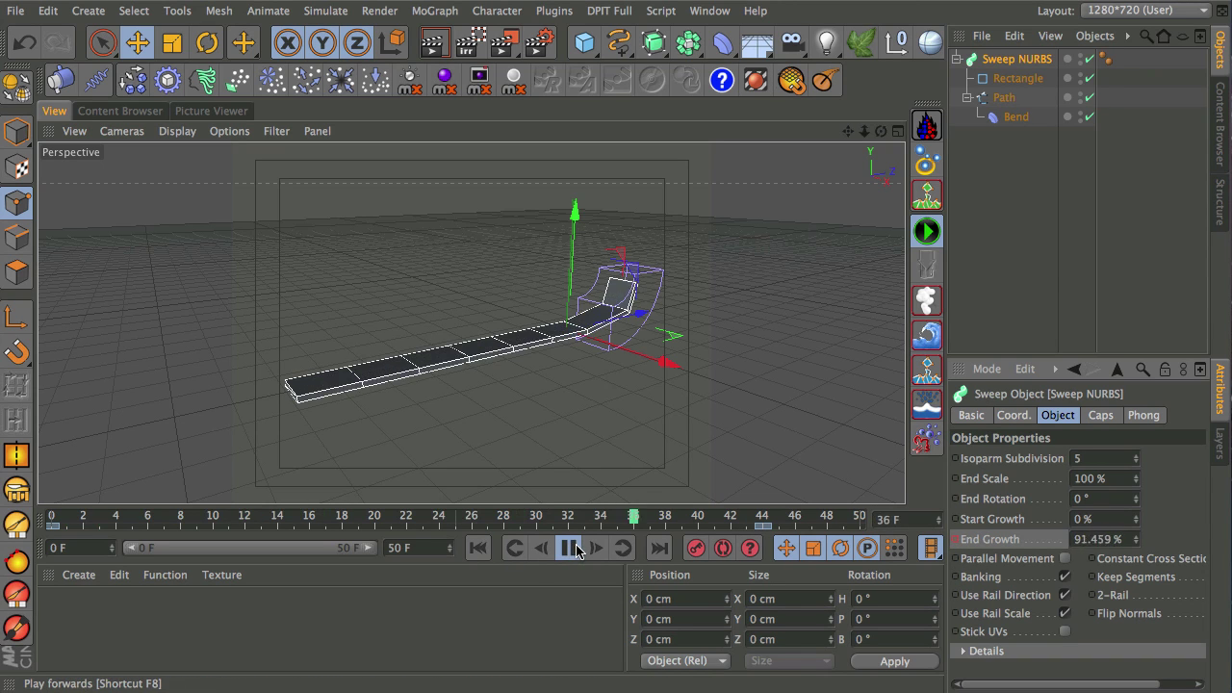
click(569, 548)
click(477, 548)
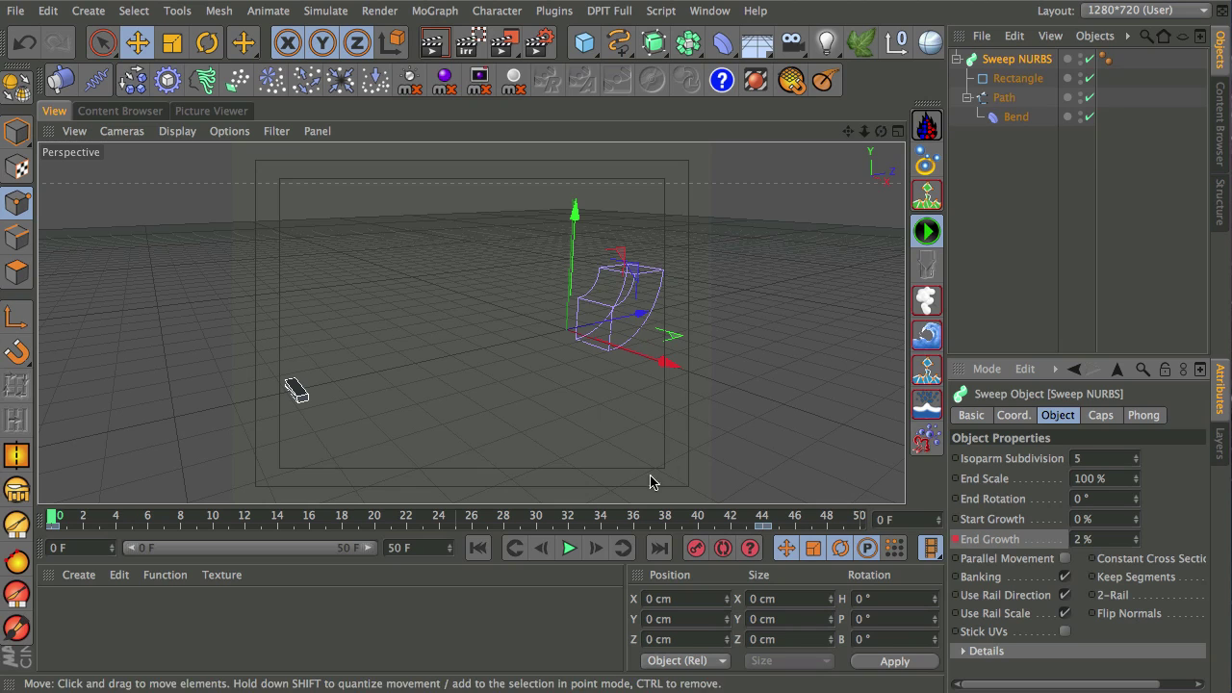
drag(509, 502, 553, 516)
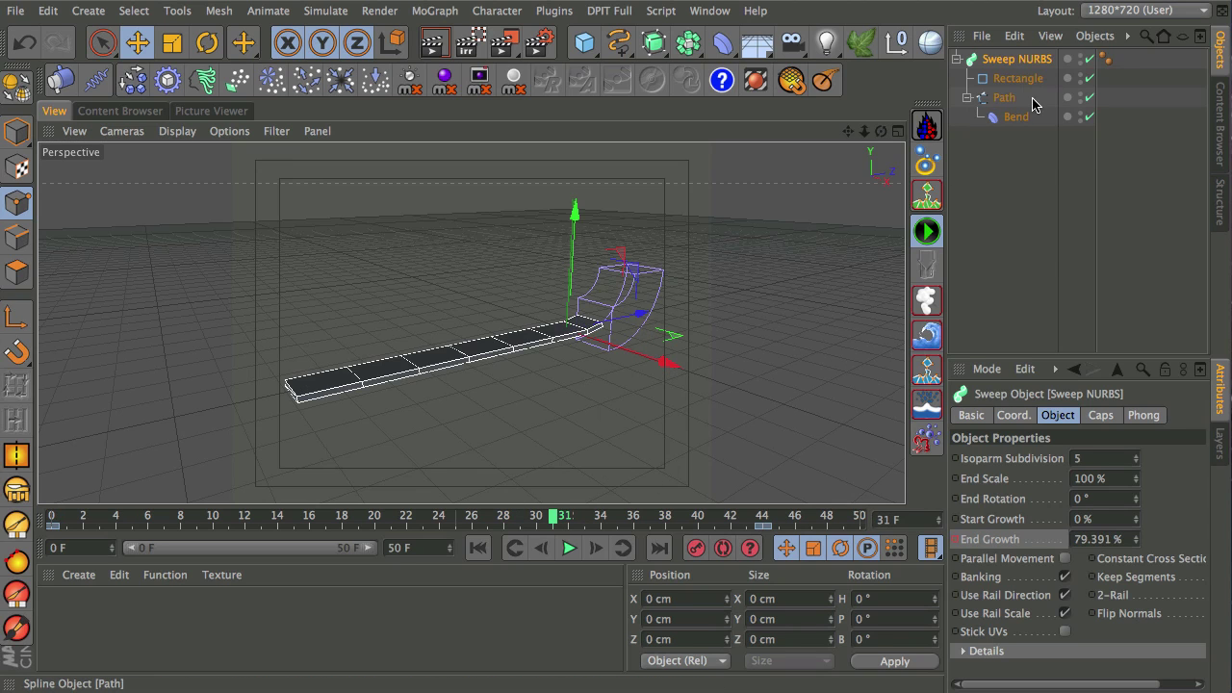
Subdivide the Path spline with 2 subdivisions, leaving its Intermediate Points on Adaptive
click(1004, 98)
right_click(455, 300)
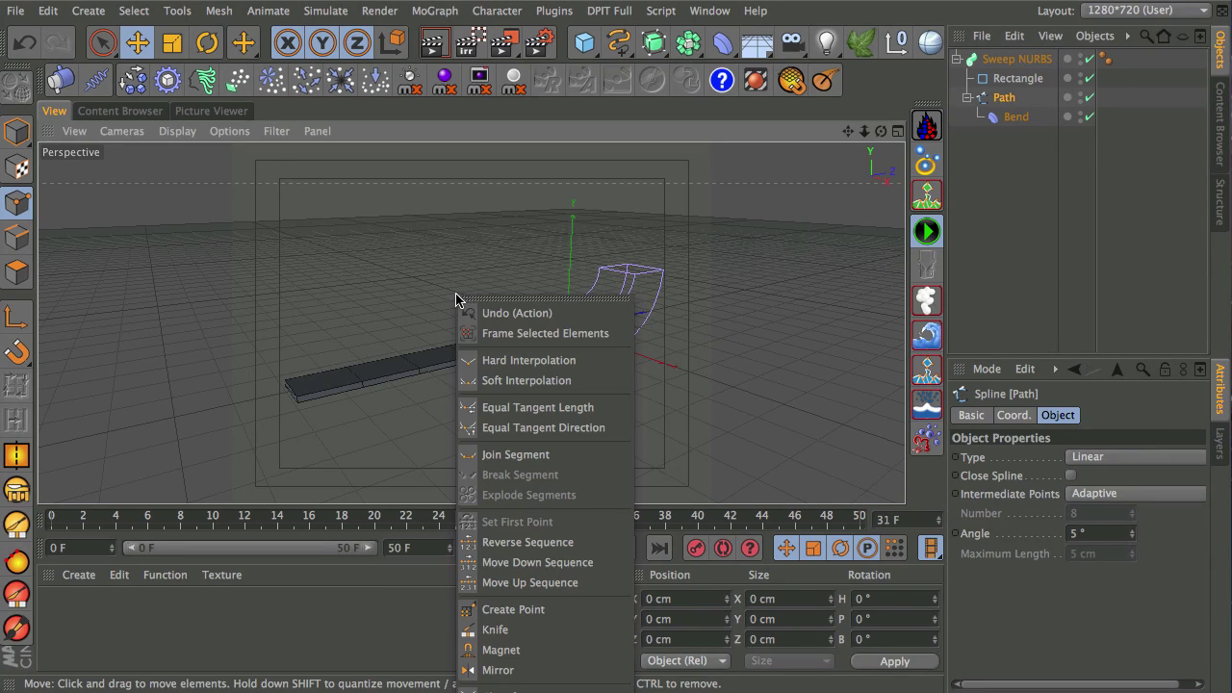
key(Escape)
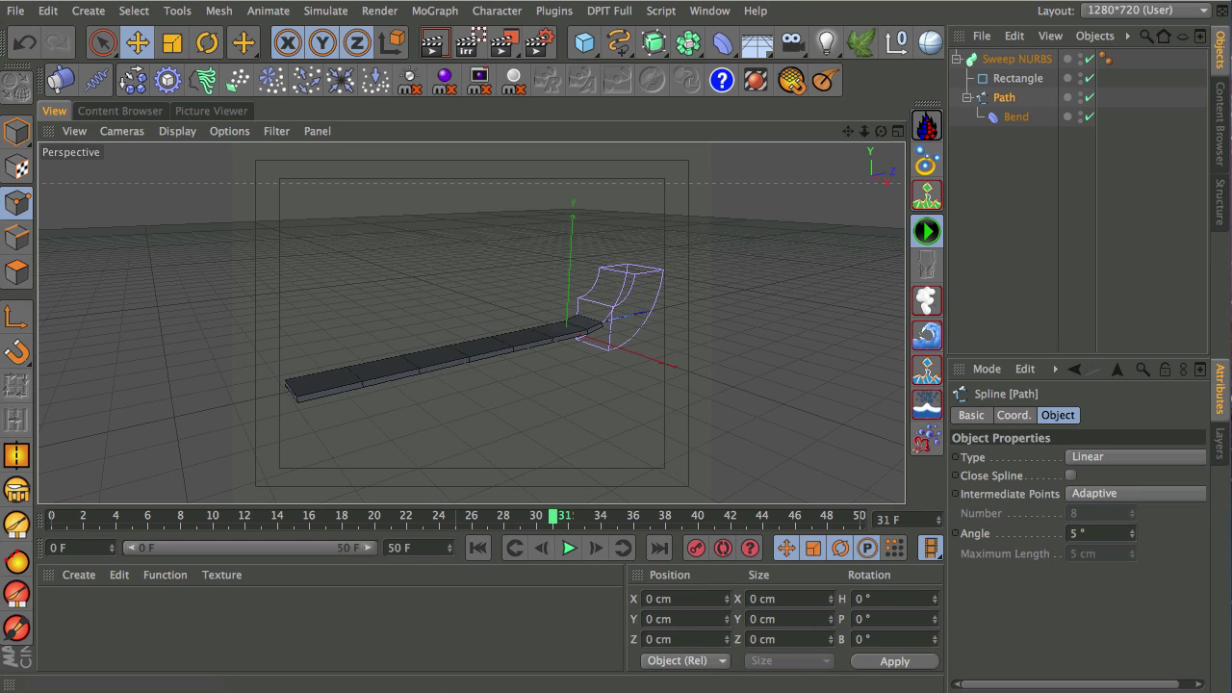
drag(765, 289, 729, 412)
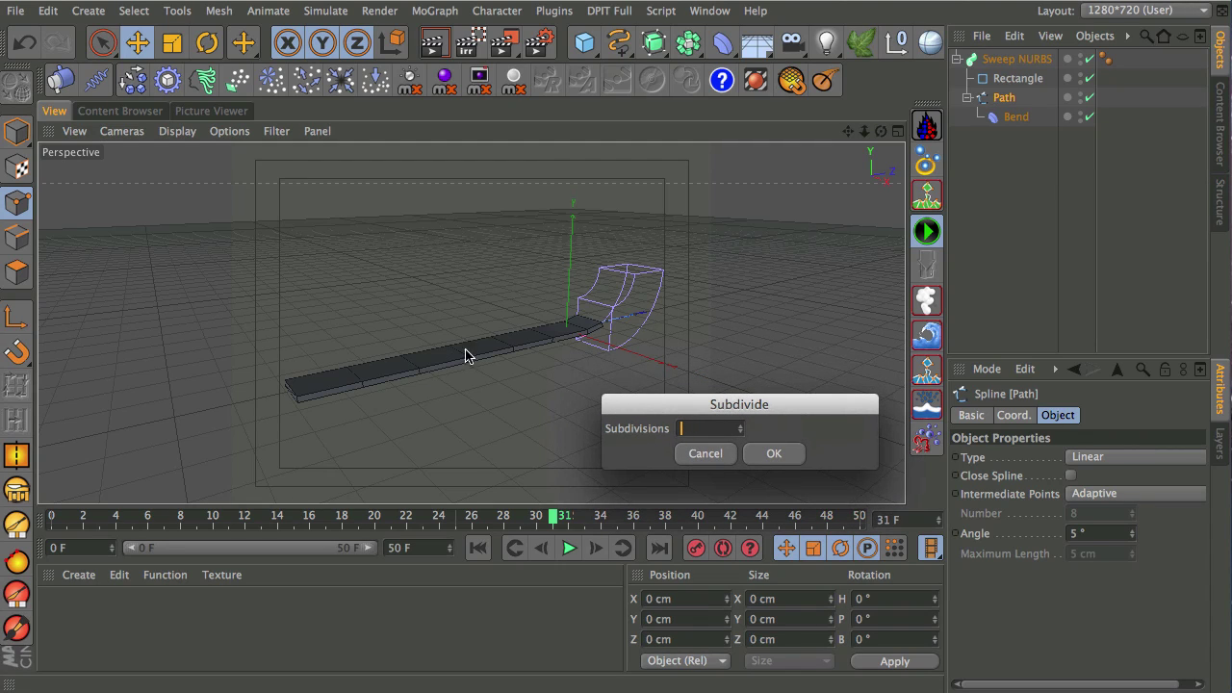
text(2)
click(776, 456)
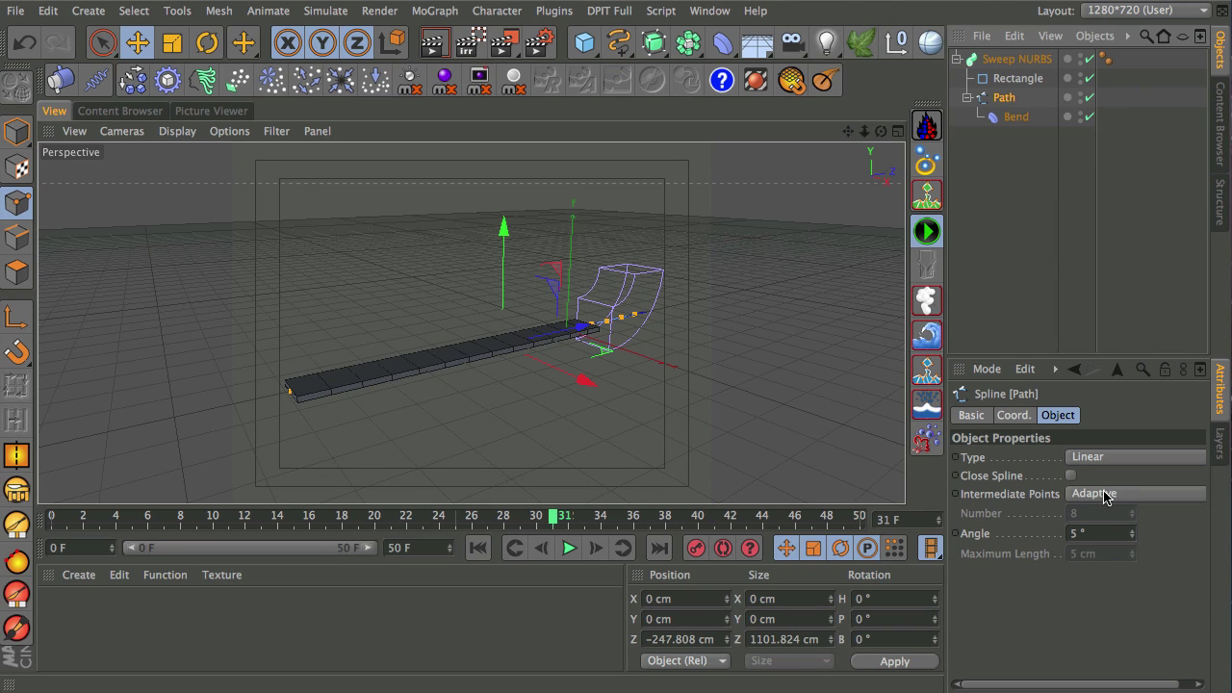
click(1106, 495)
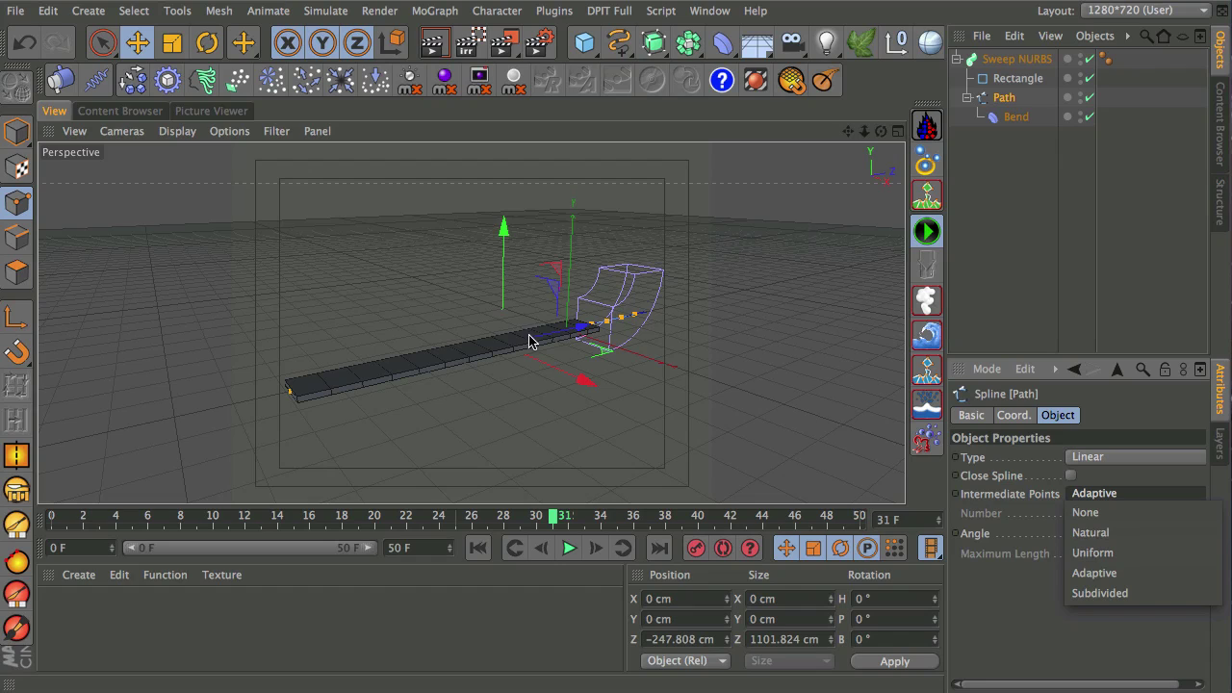
click(651, 147)
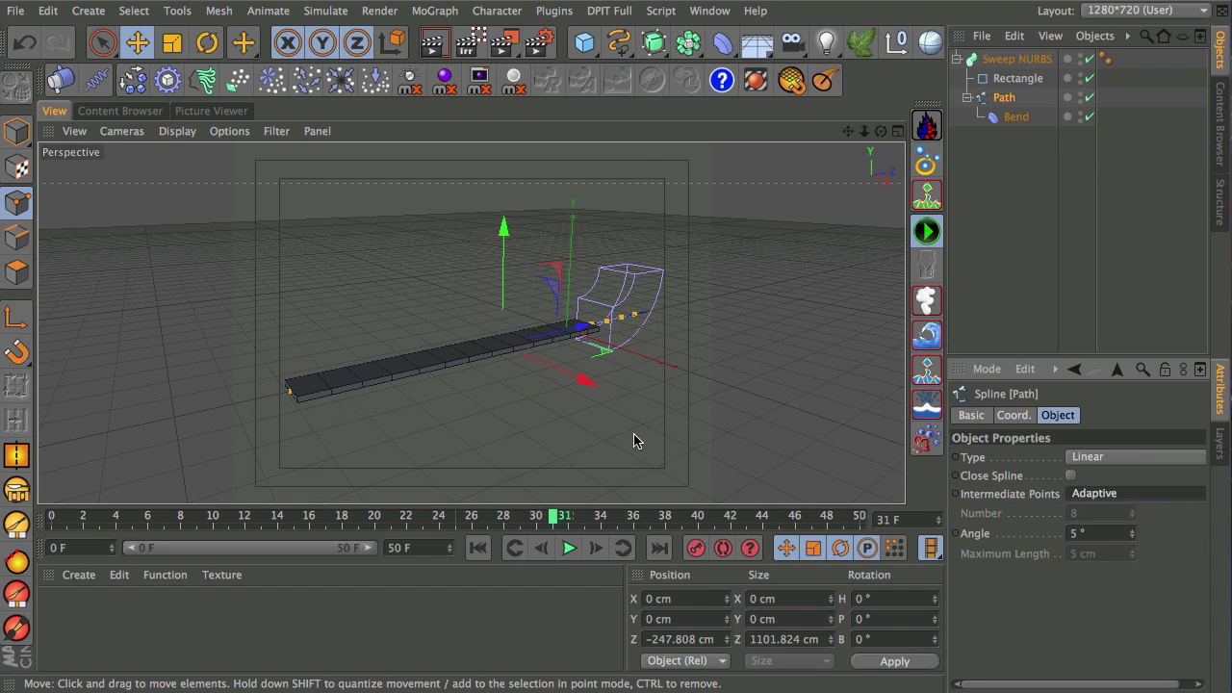
Replay the growth from the start and jump to frame 40 to check the subdivided strip's curl
click(478, 548)
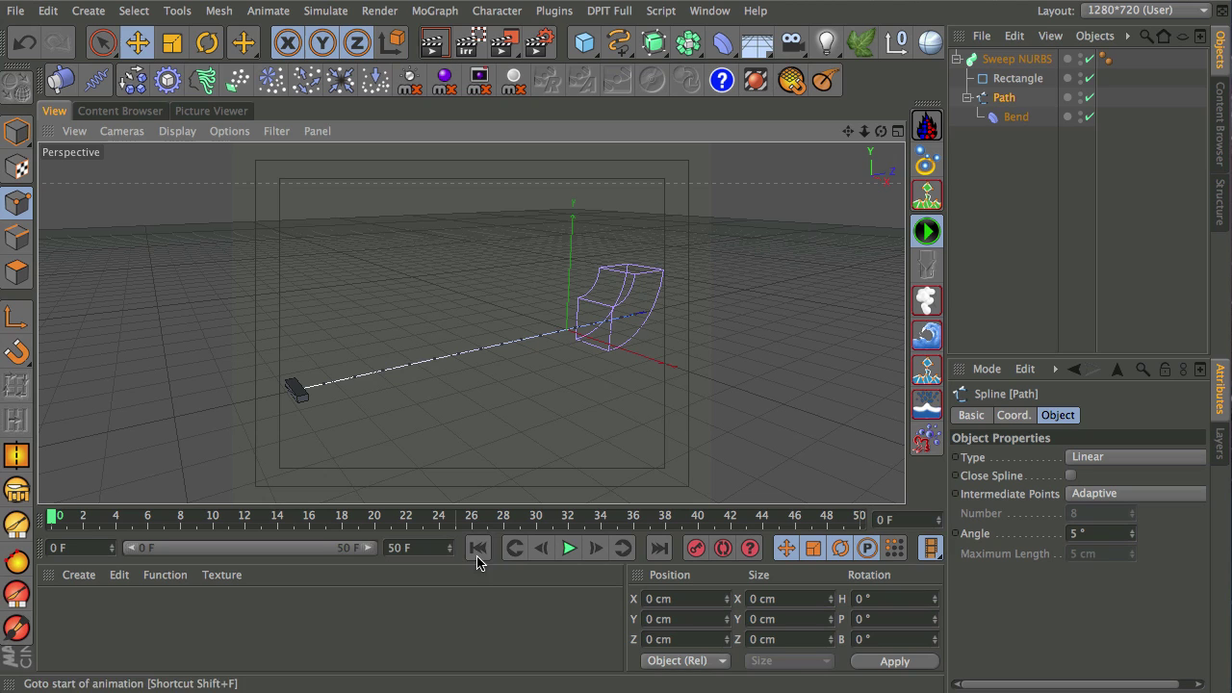
click(569, 548)
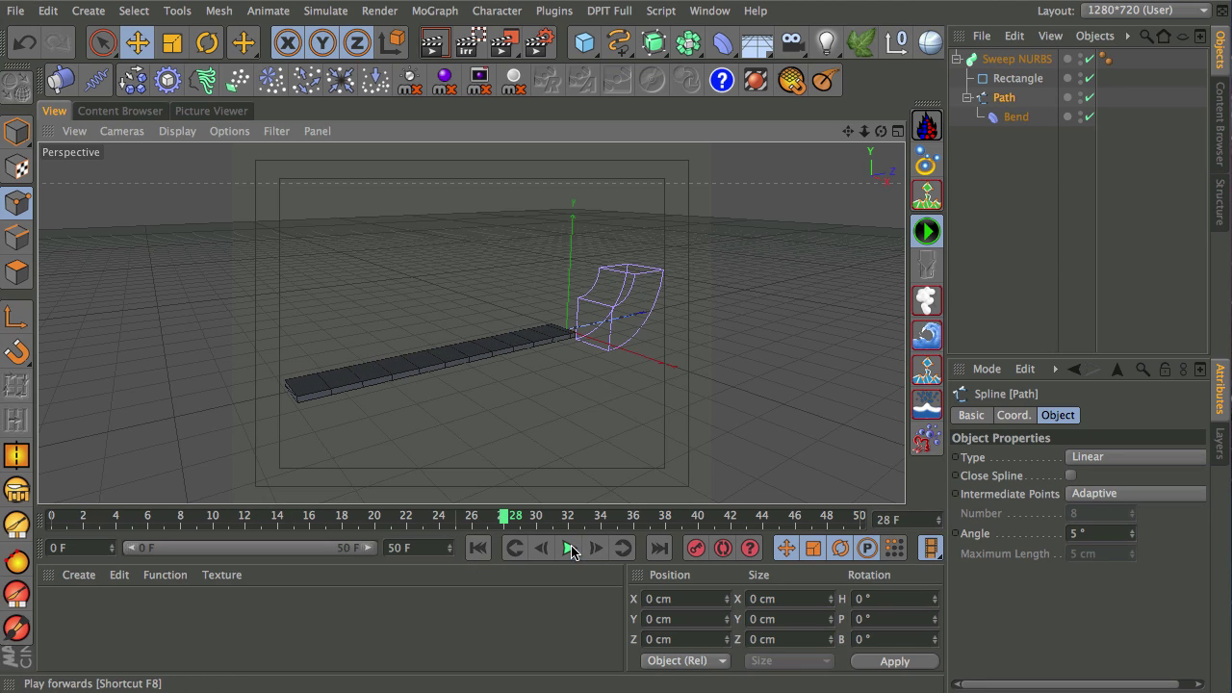
click(700, 517)
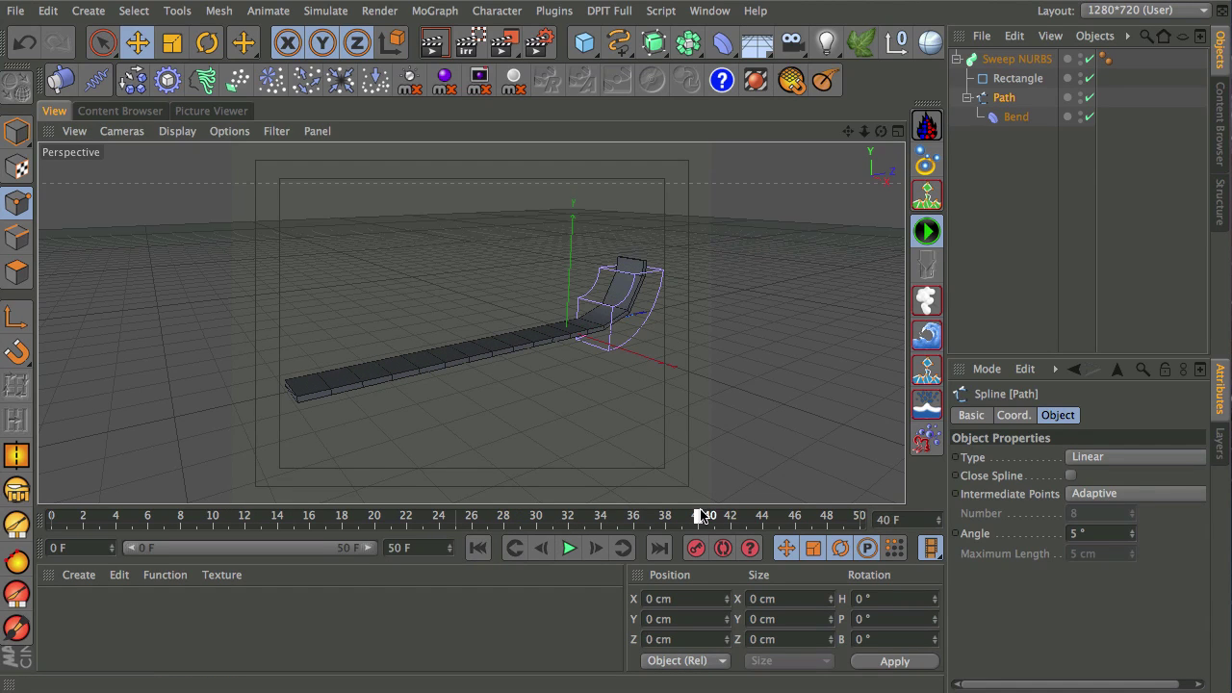
At frame 9, move the Bend deformer back along the Path to the strip's growing tip and keyframe it
drag(700, 517, 199, 520)
click(1011, 117)
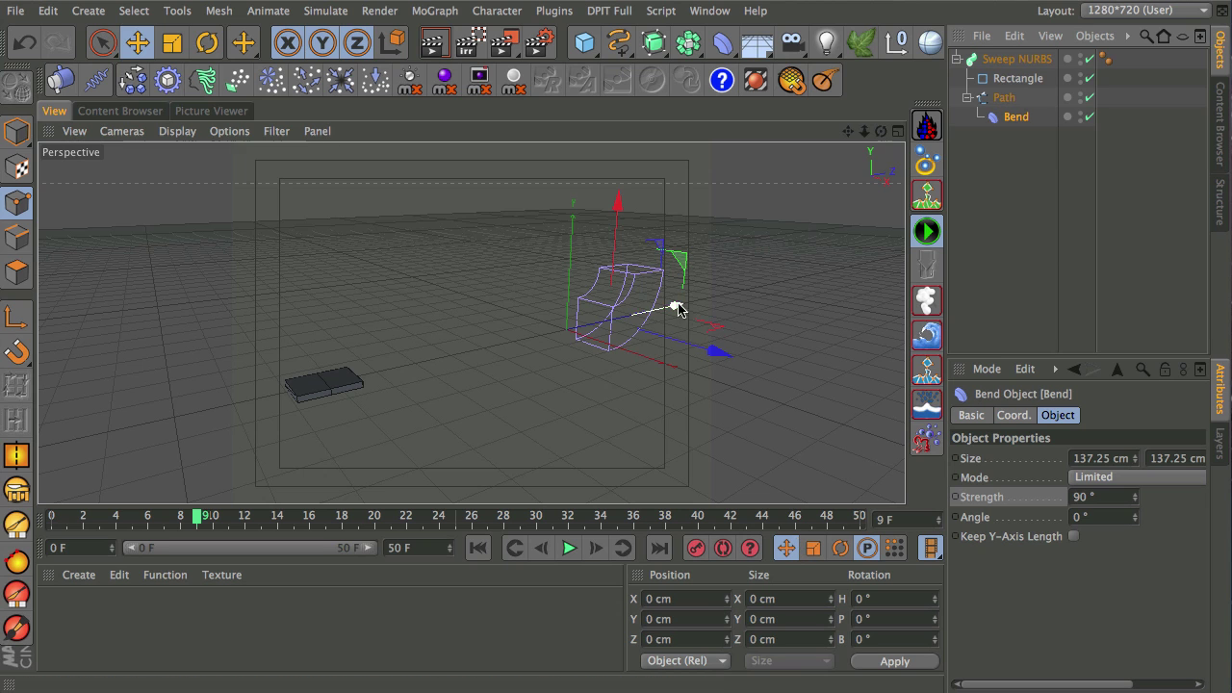
drag(678, 308, 458, 379)
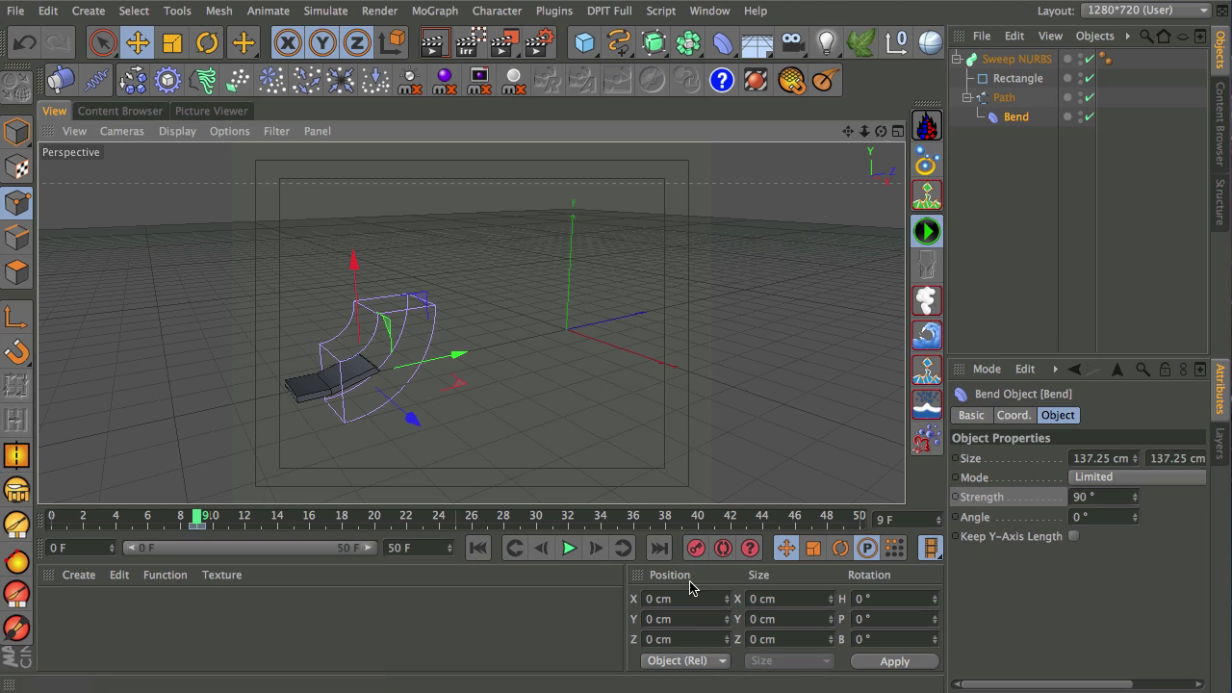
At frame 49, move the Bend deformer along the Path to the strip's far end, keyframe it, and scrub back to check
drag(595, 523, 847, 525)
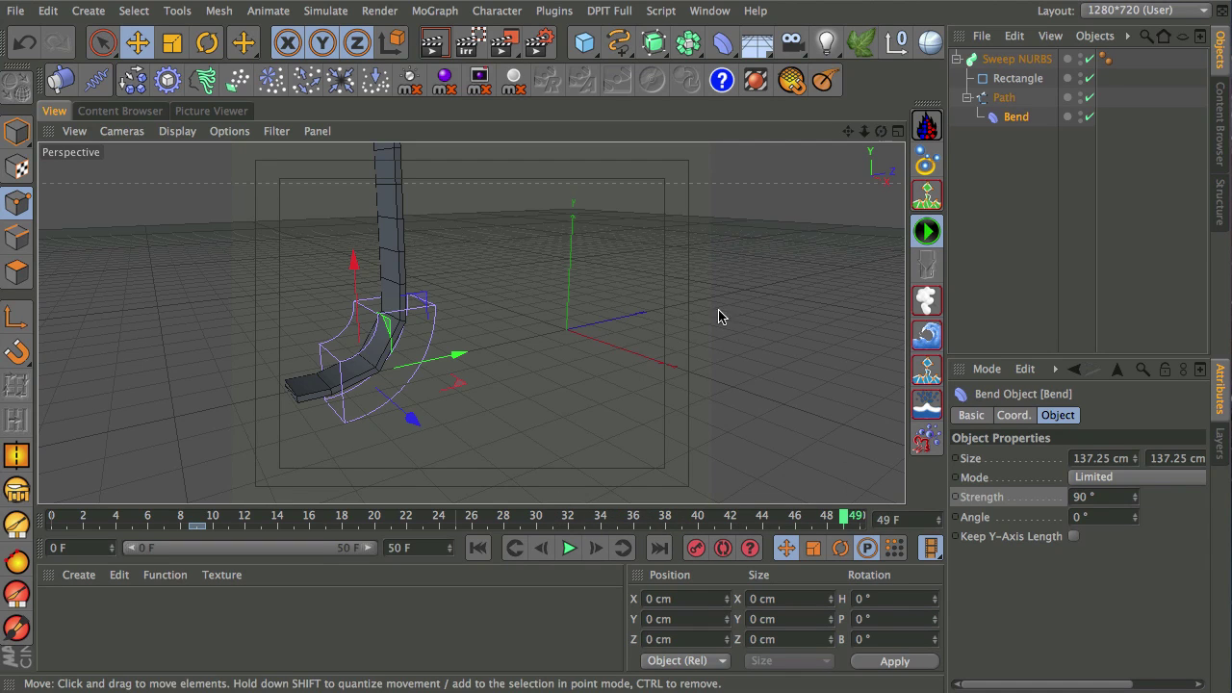
drag(473, 350, 722, 325)
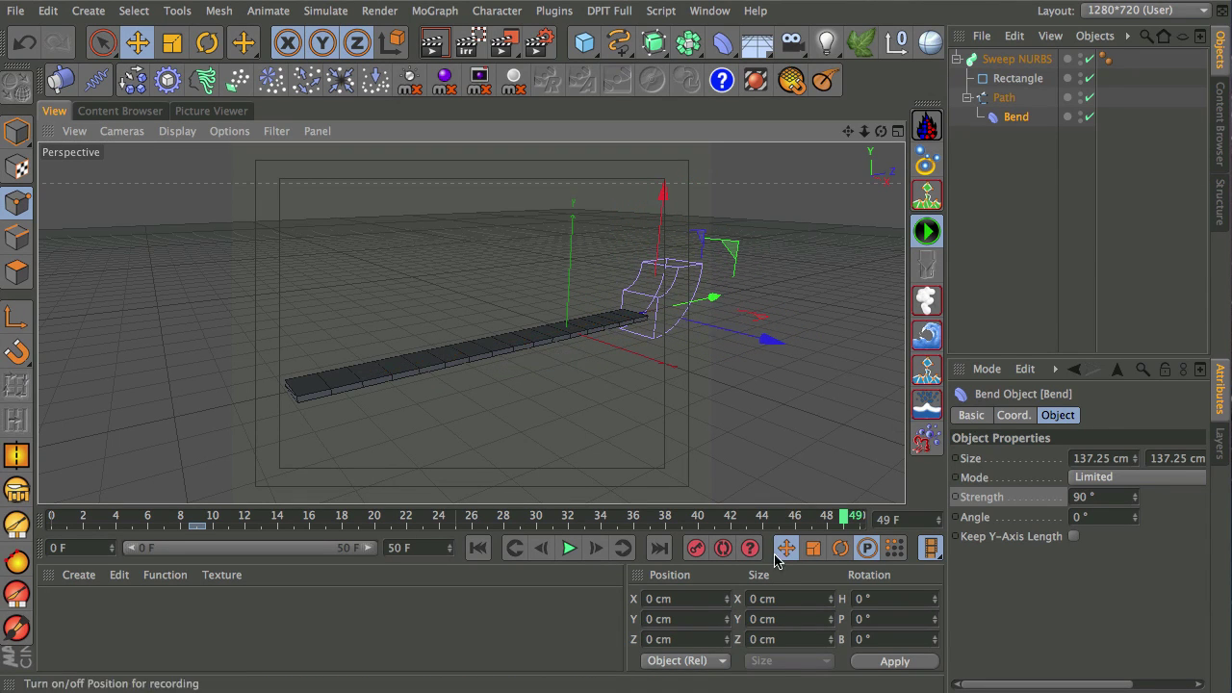
click(705, 551)
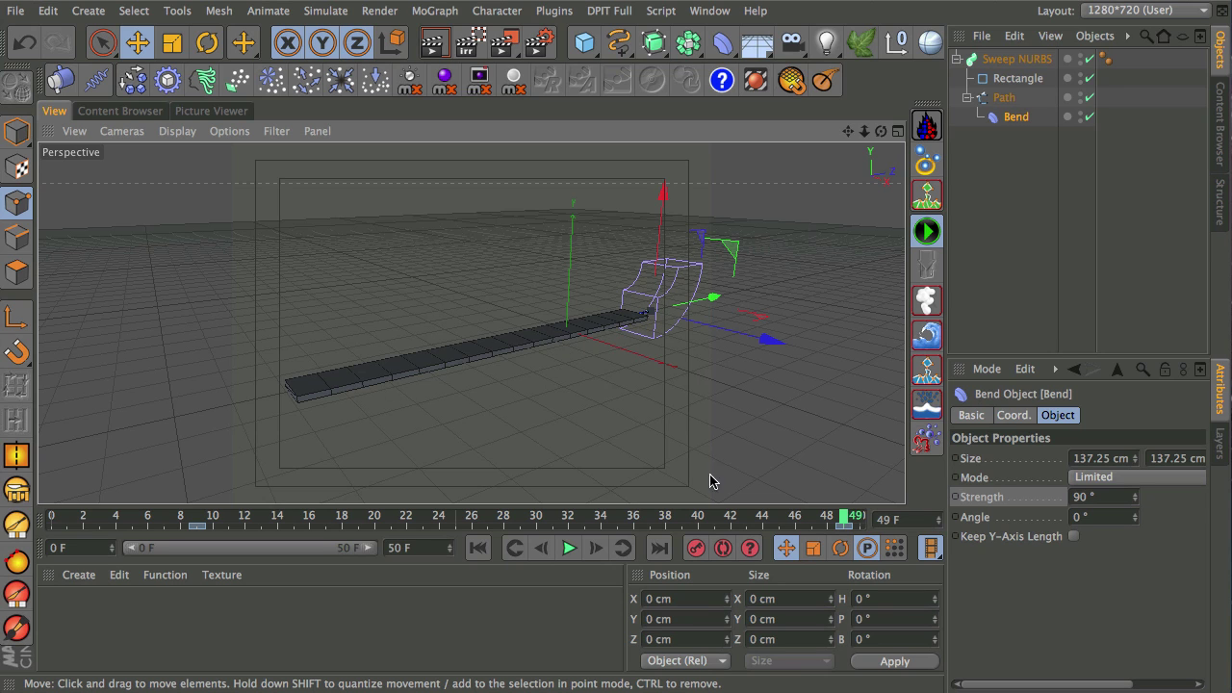
drag(844, 521, 821, 336)
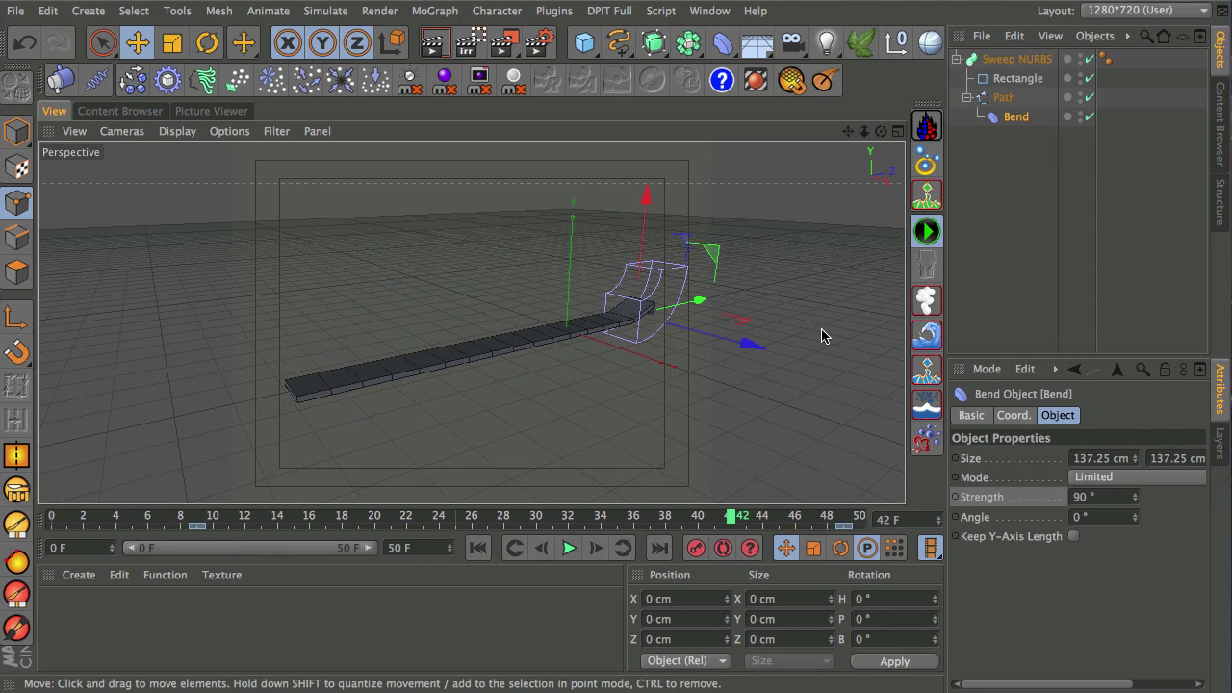
Inspect the Sweep NURBS keys in the Timeline and scrub through the bend animation to frame 24
click(957, 60)
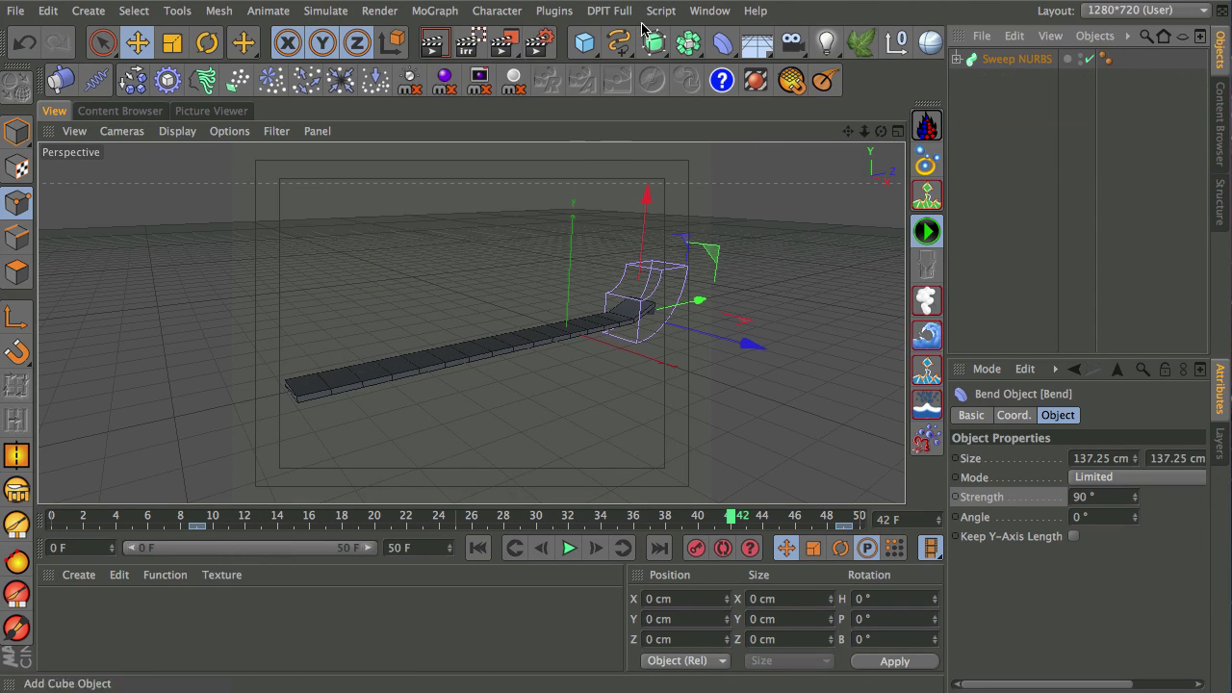
click(710, 10)
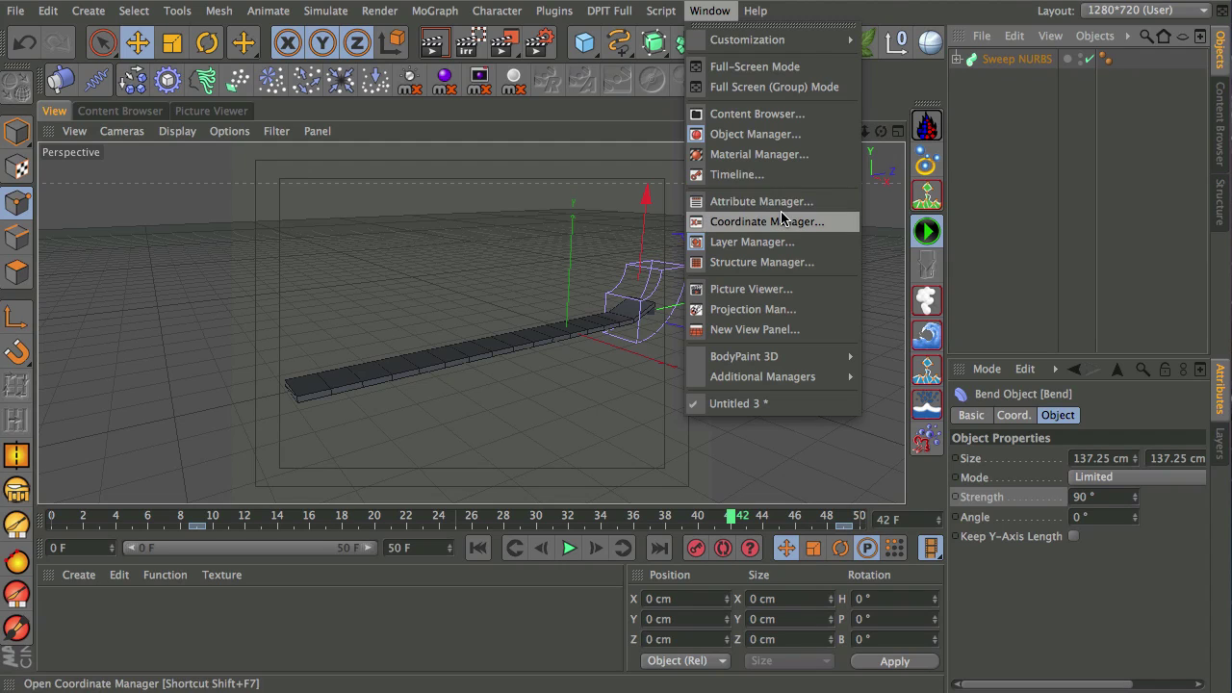
click(759, 176)
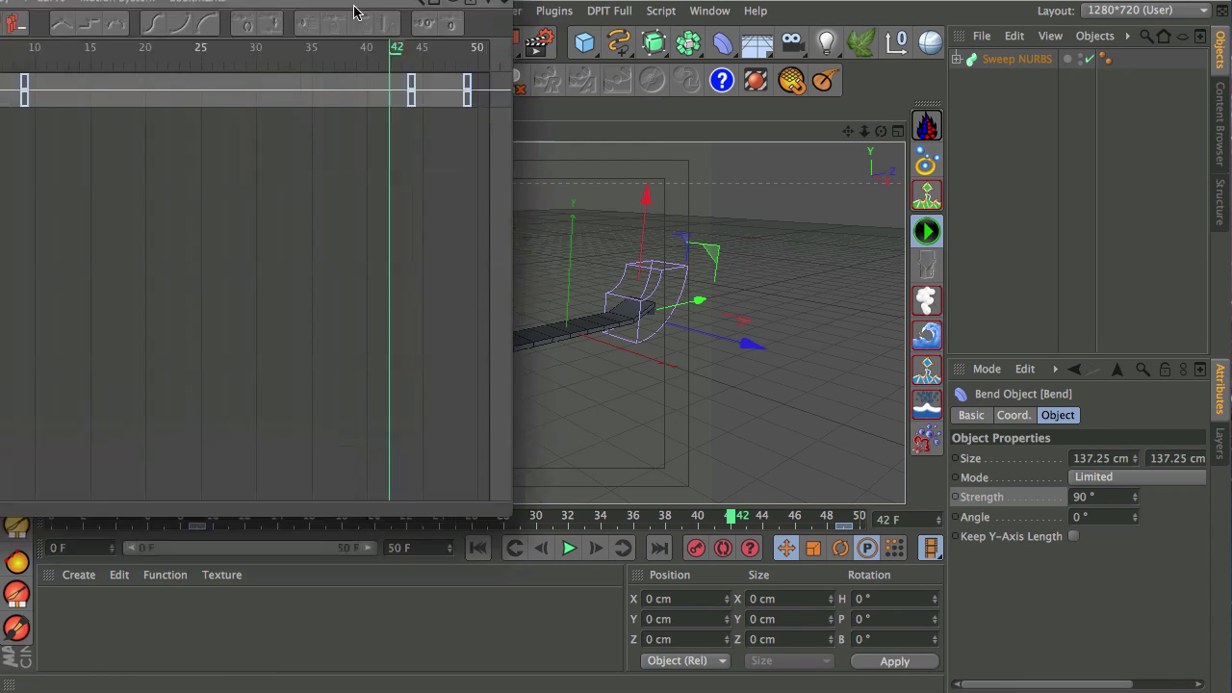
drag(352, 9, 876, 451)
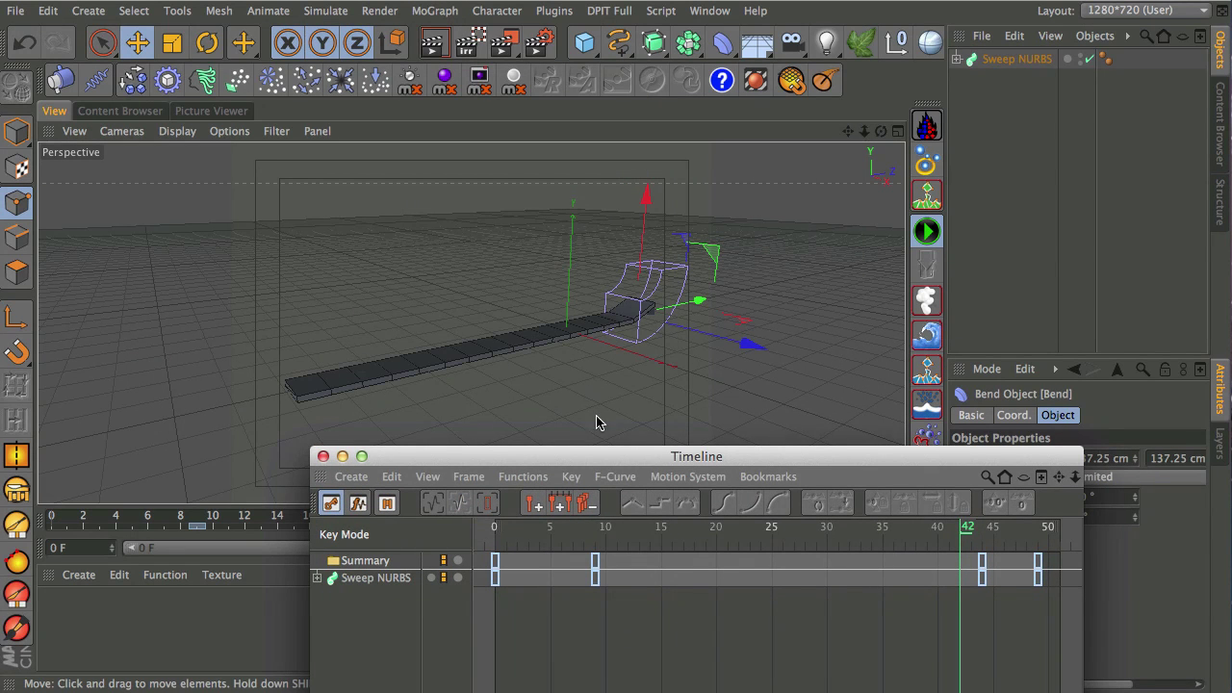
click(495, 578)
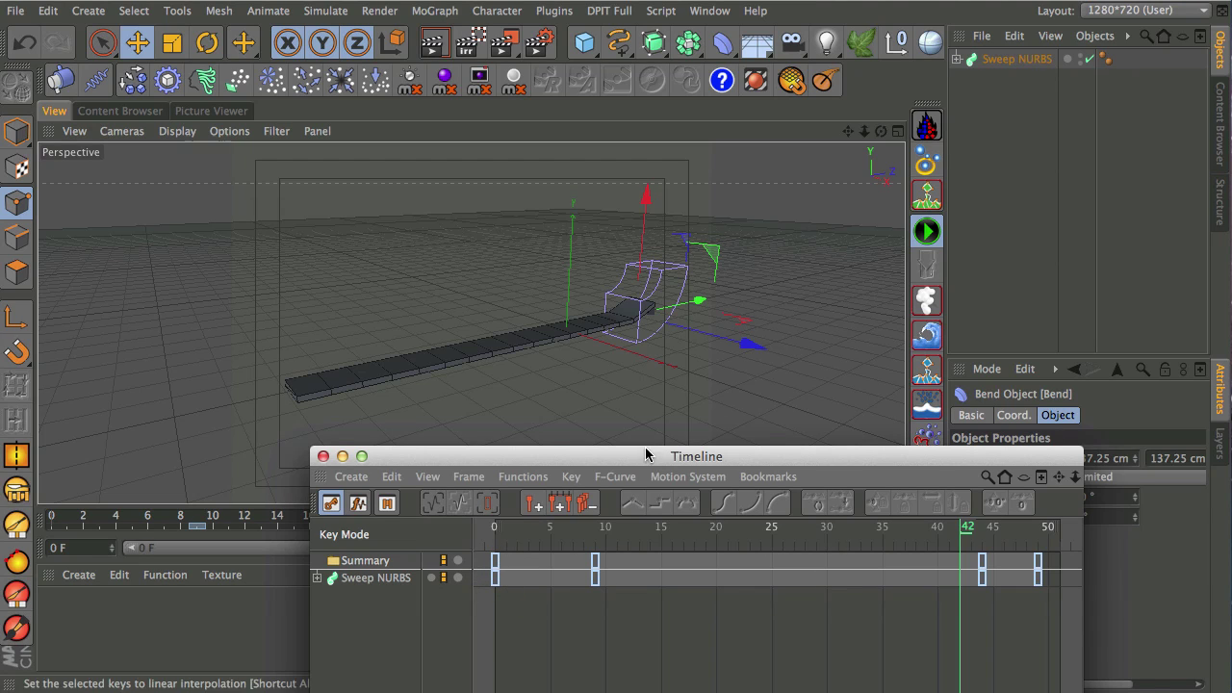
mouse_move(652, 456)
mouse_down()
mouse_move(637, 468)
mouse_move(650, 466)
mouse_up()
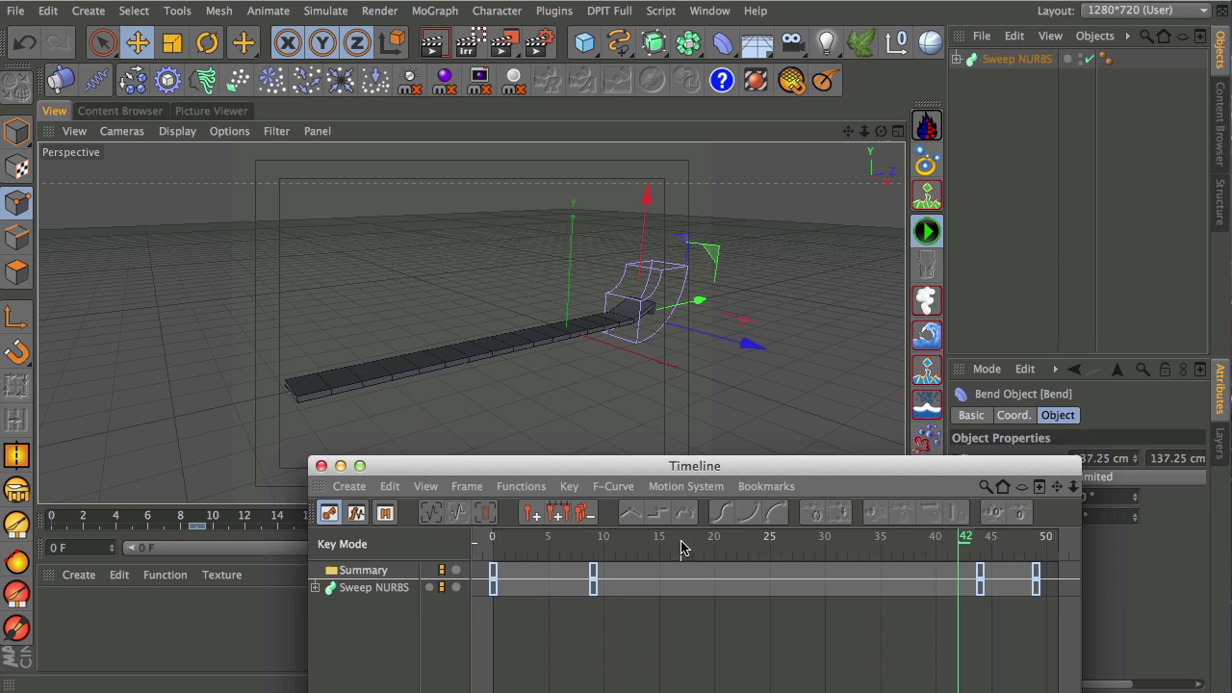
drag(684, 543, 605, 541)
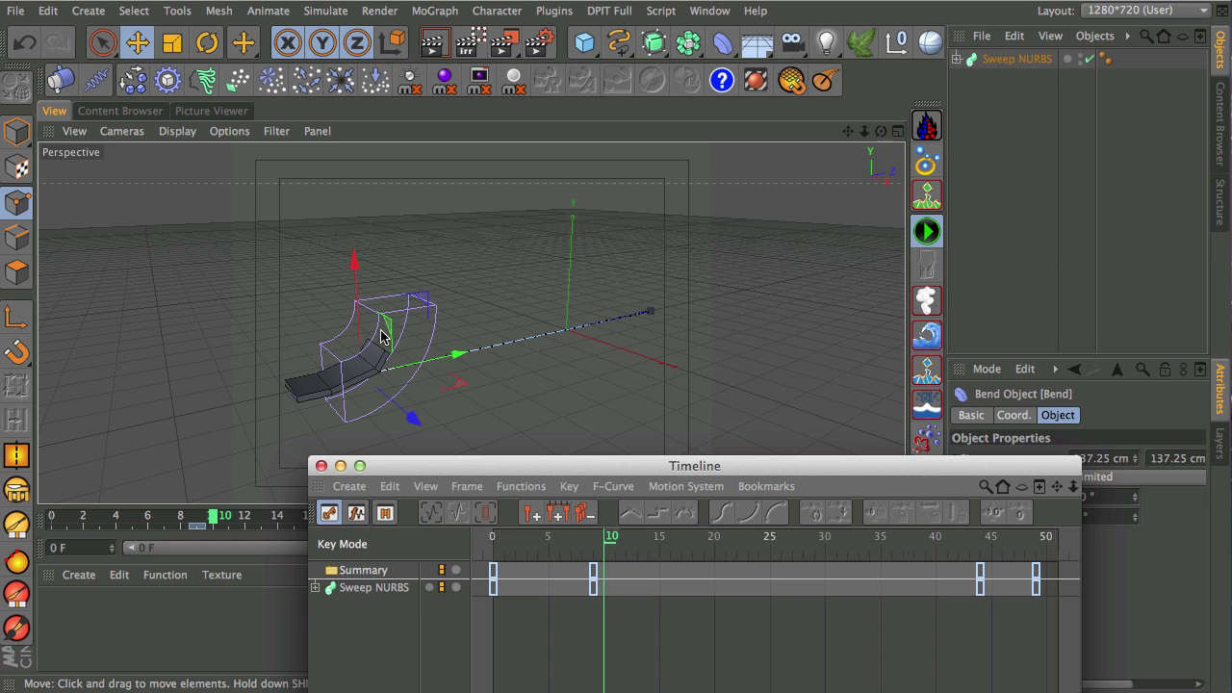
click(322, 466)
drag(216, 518, 440, 518)
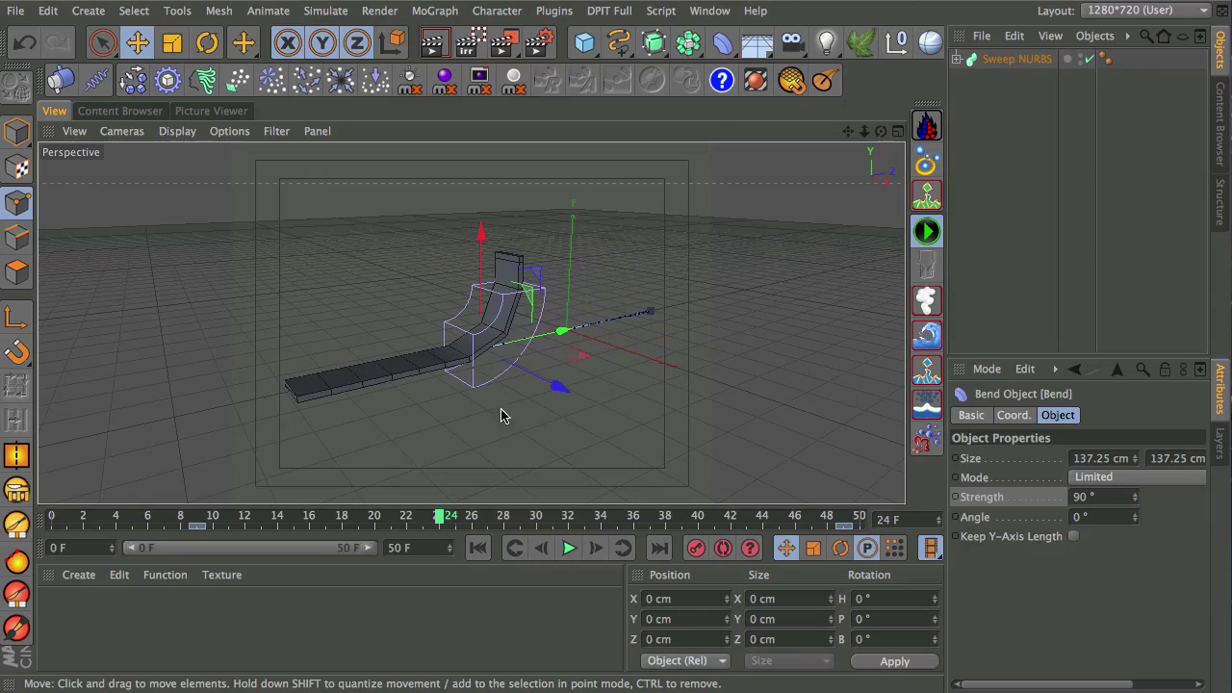
Group the Sweep NURBS object under a null and rename the null Shell_part
click(1006, 58)
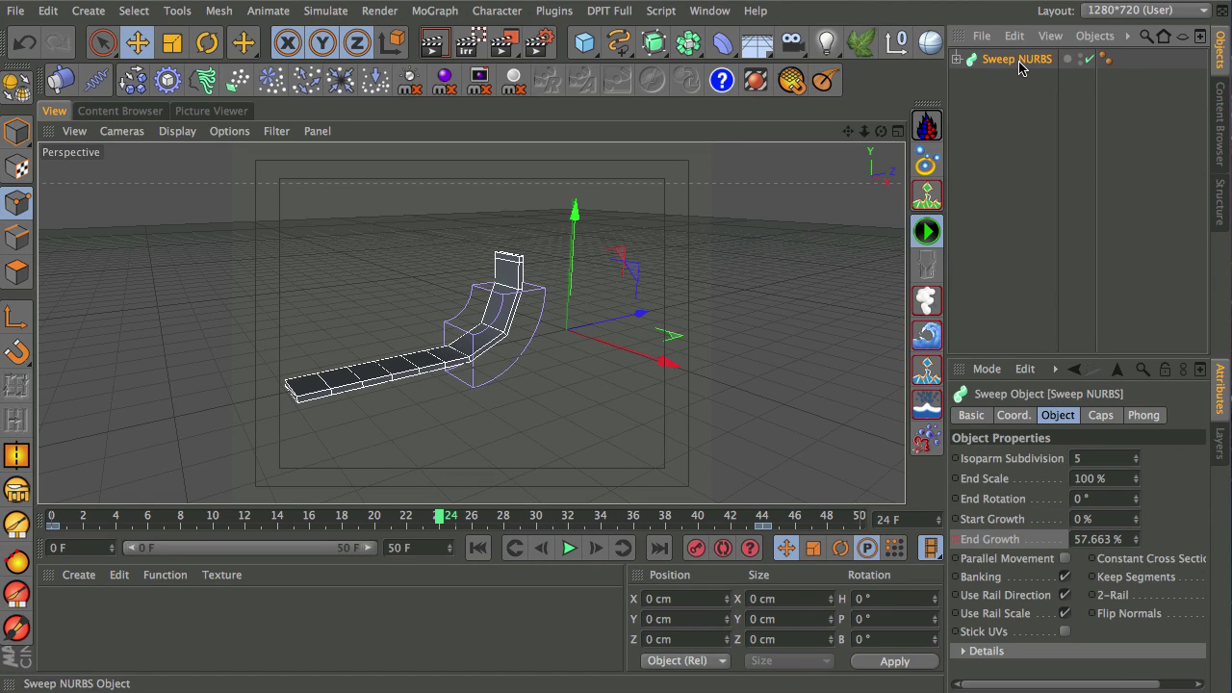
key(alt+g)
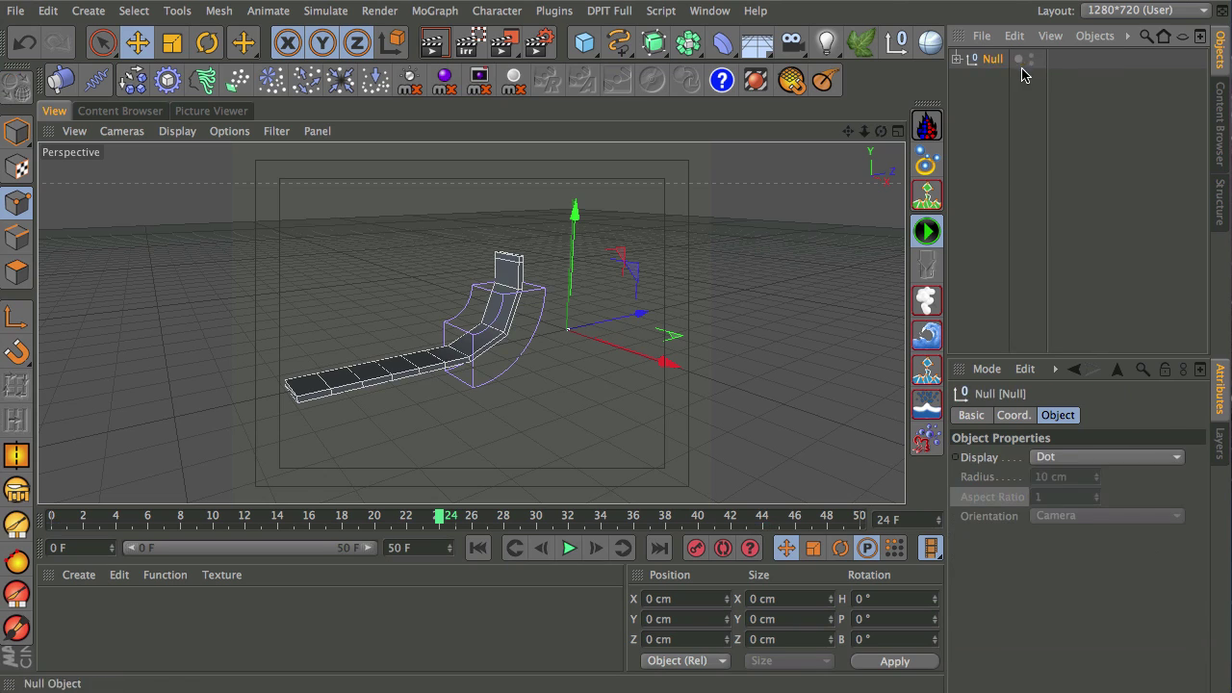
double_click(993, 63)
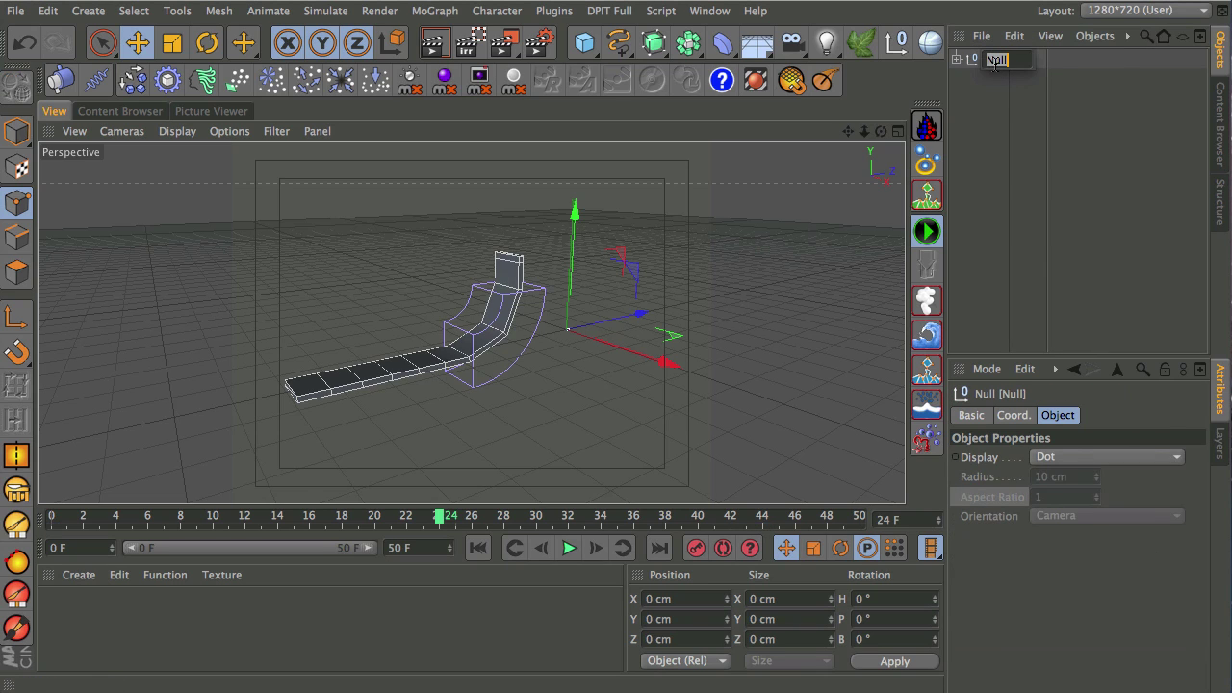
text(Si)
text(ell_part)
key(Return)
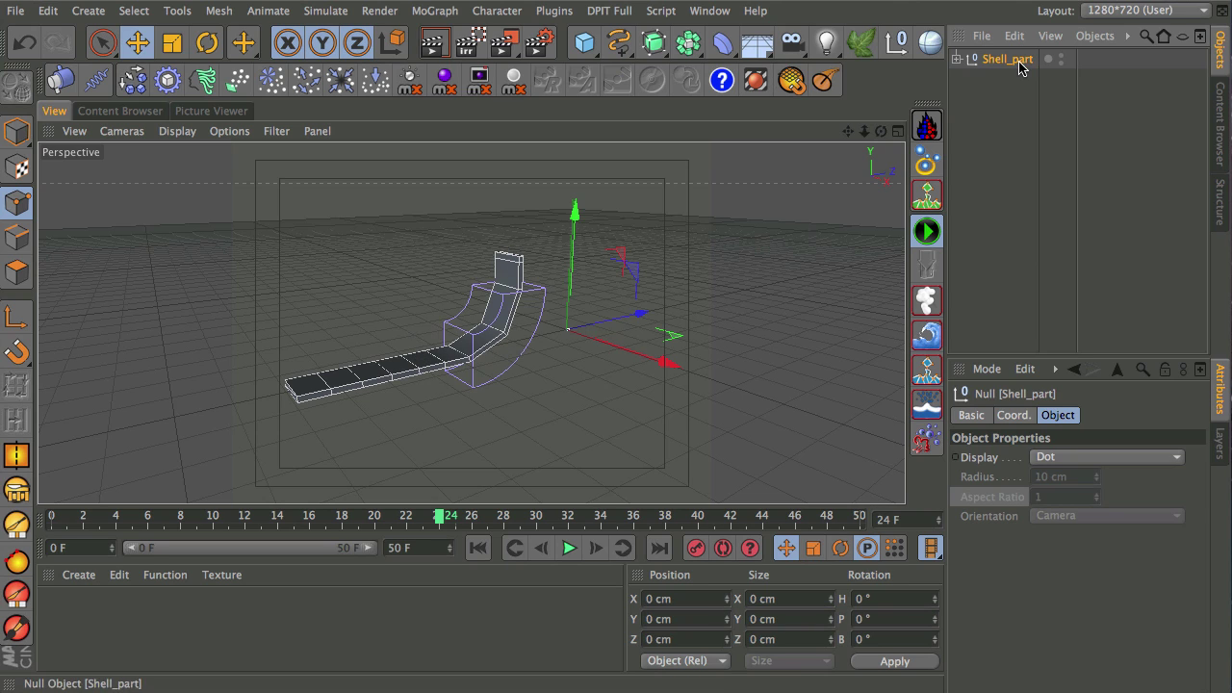
Check the Sweep NURBS animation keys in the Timeline and close it
click(710, 11)
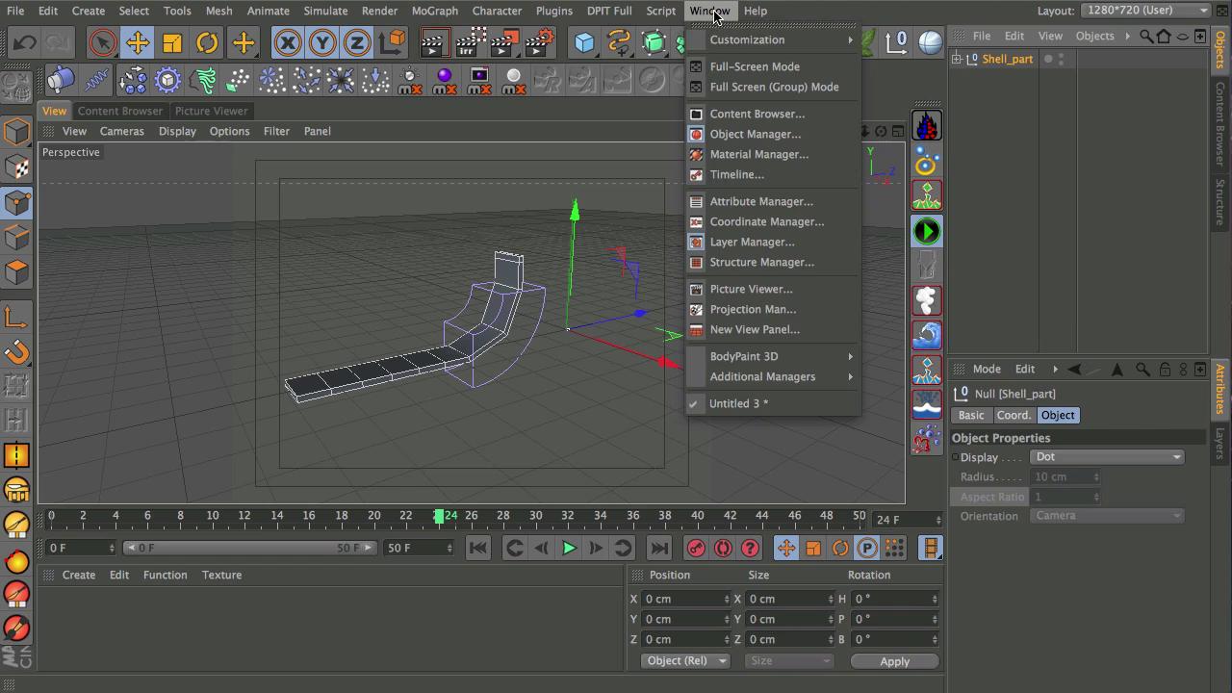
click(742, 171)
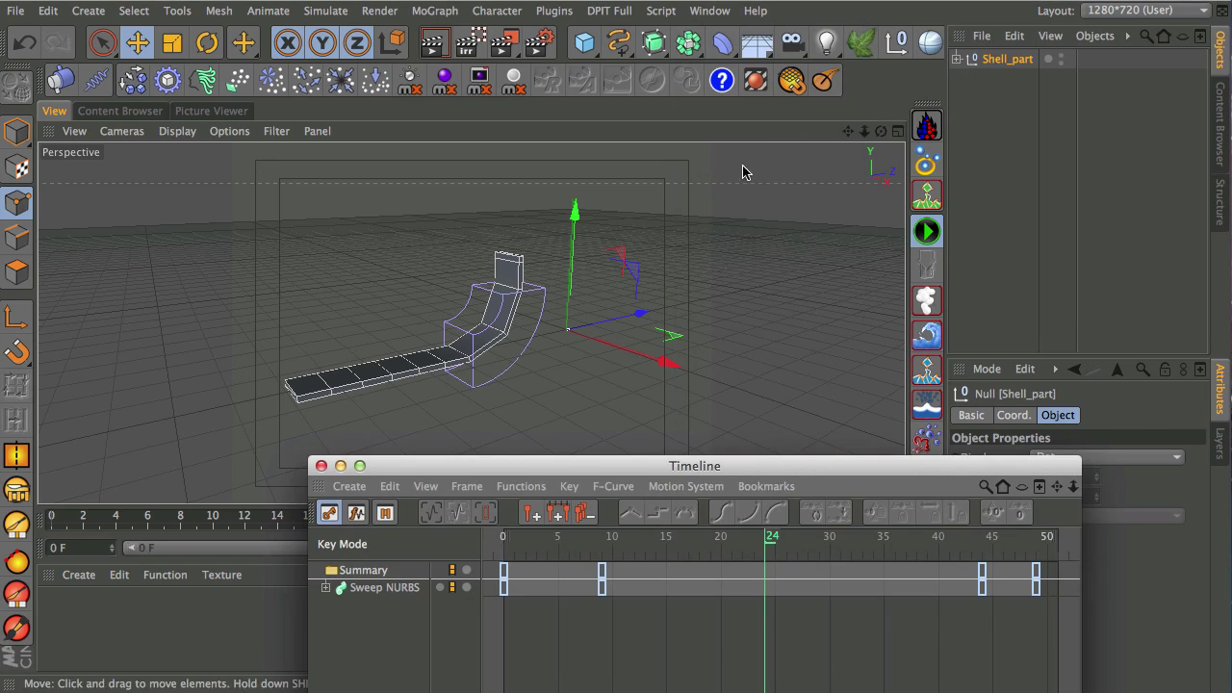
click(376, 589)
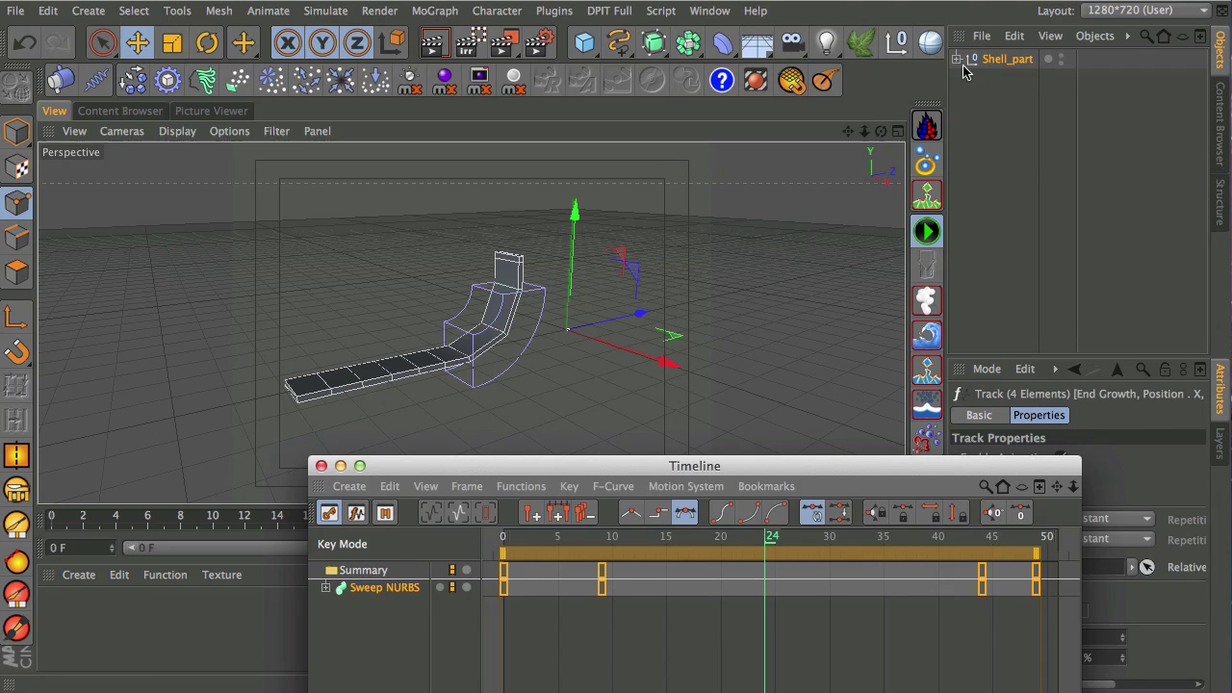
click(321, 466)
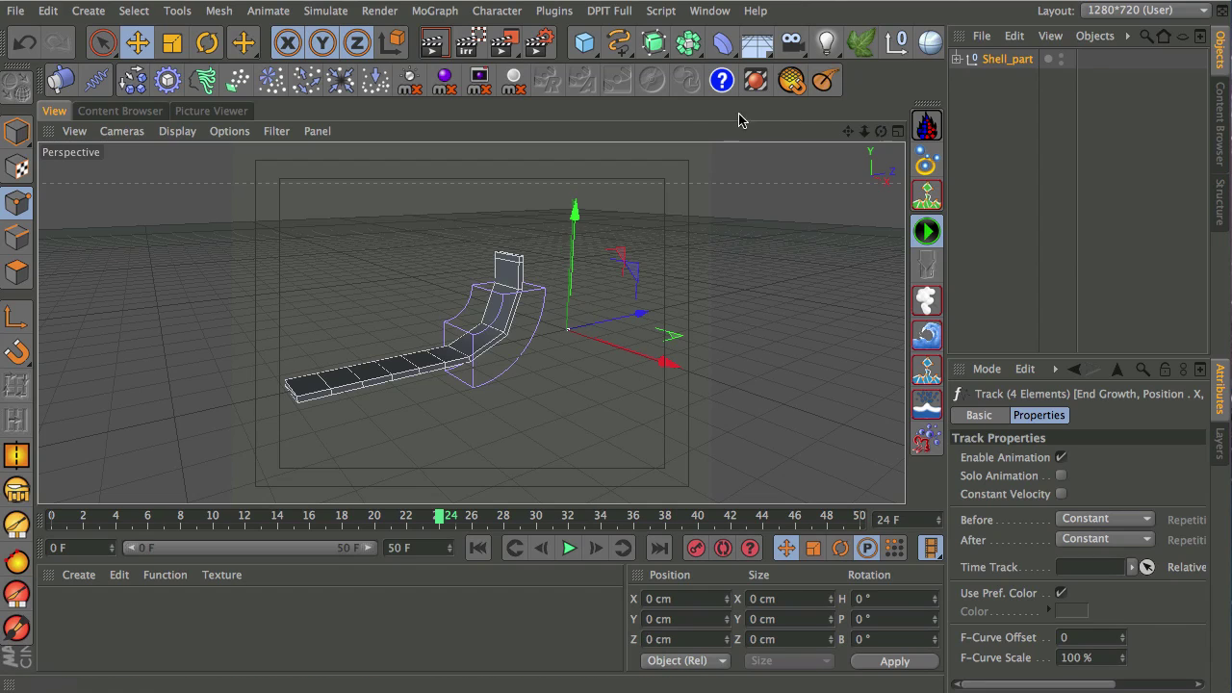
Add a MoGraph Cloner and make the Shell_part null its child
click(1007, 60)
key(ctrl+alt+c)
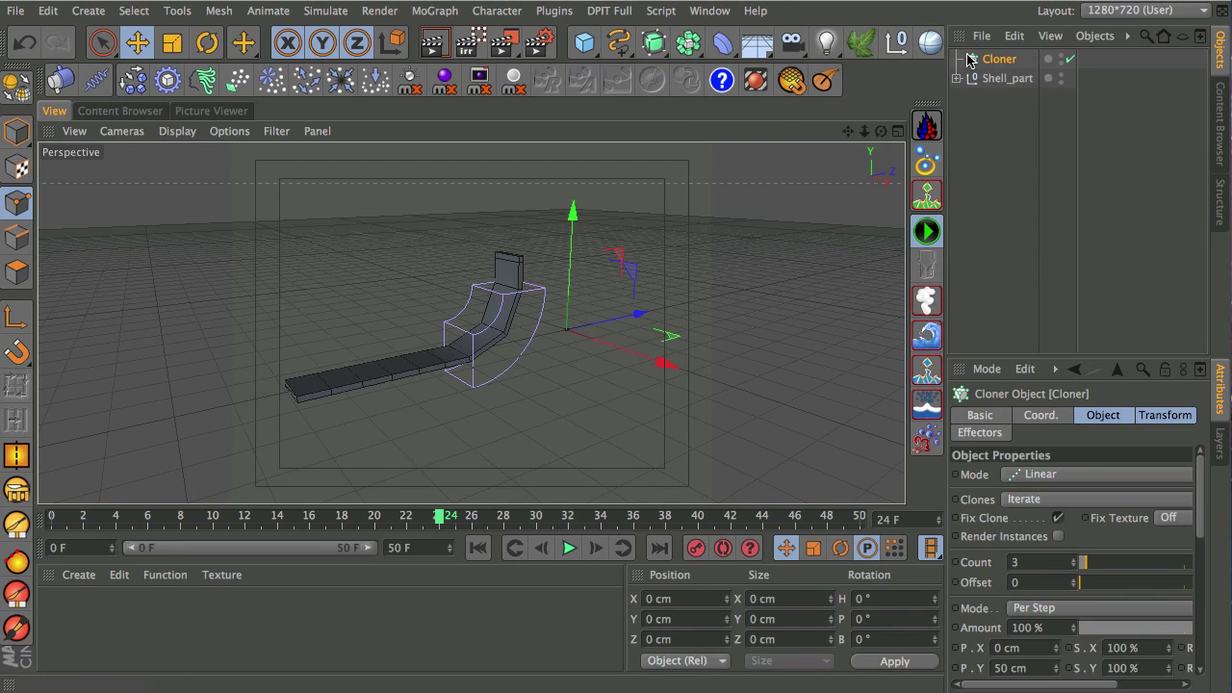
drag(1007, 78, 1001, 60)
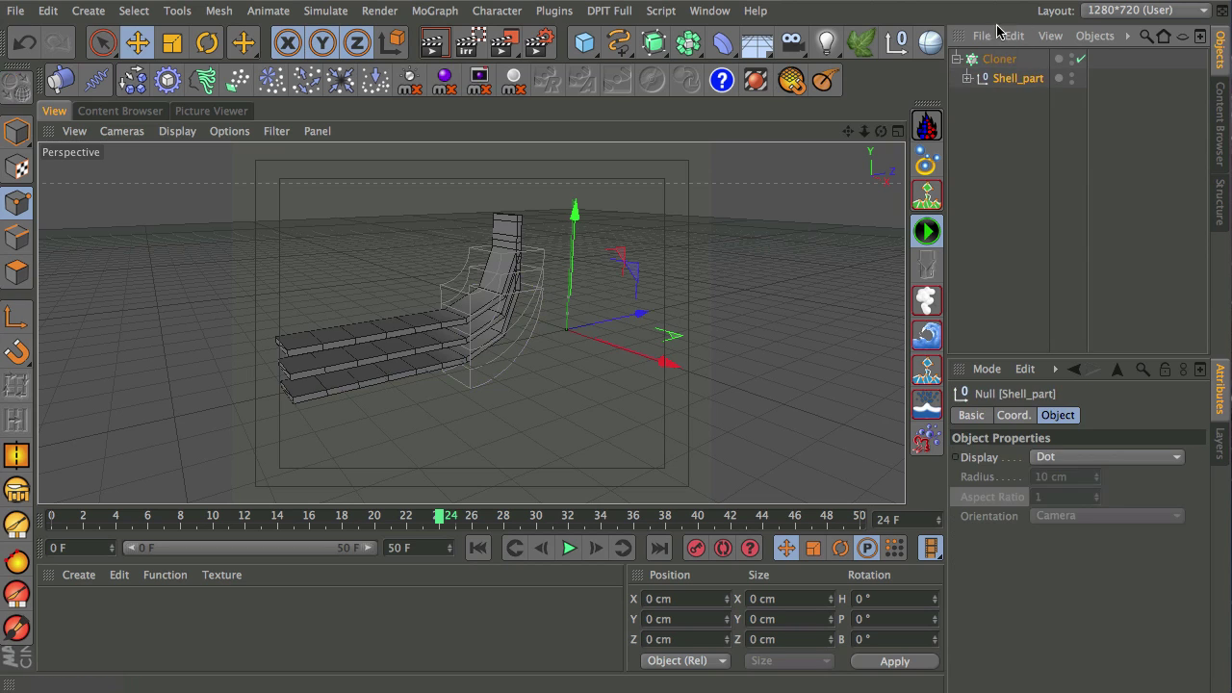
Switch to the Front view and change the Cloner's mode to Radial
middle_click(566, 369)
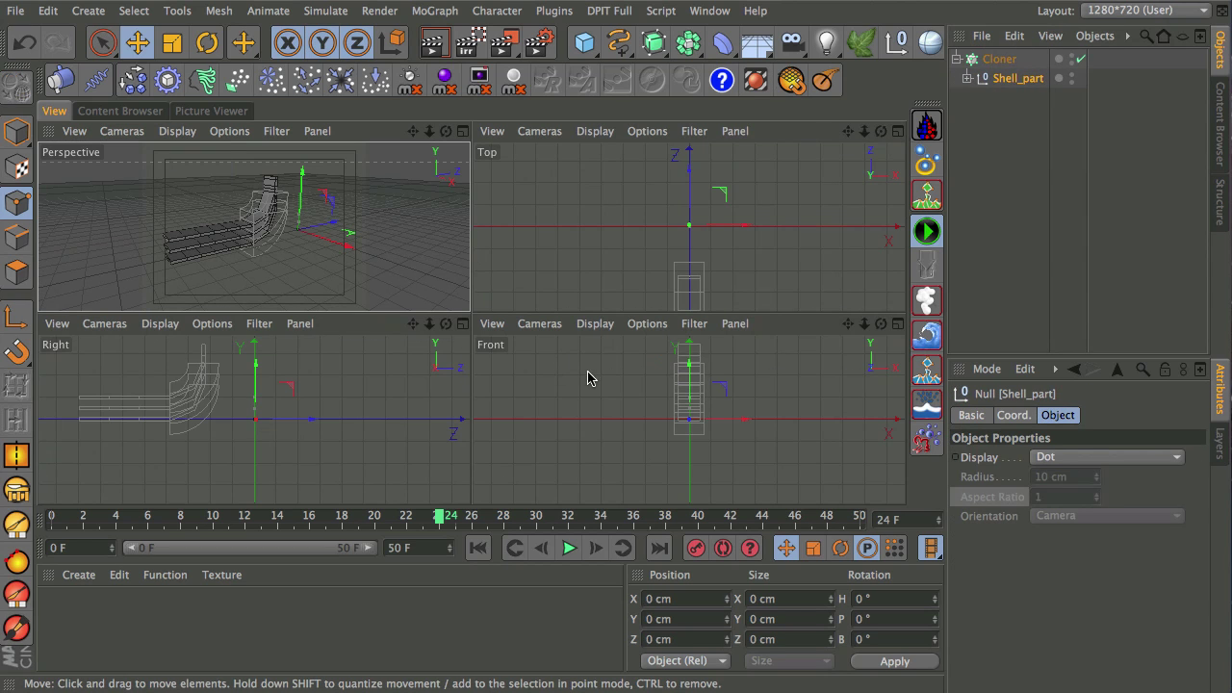
middle_click(589, 400)
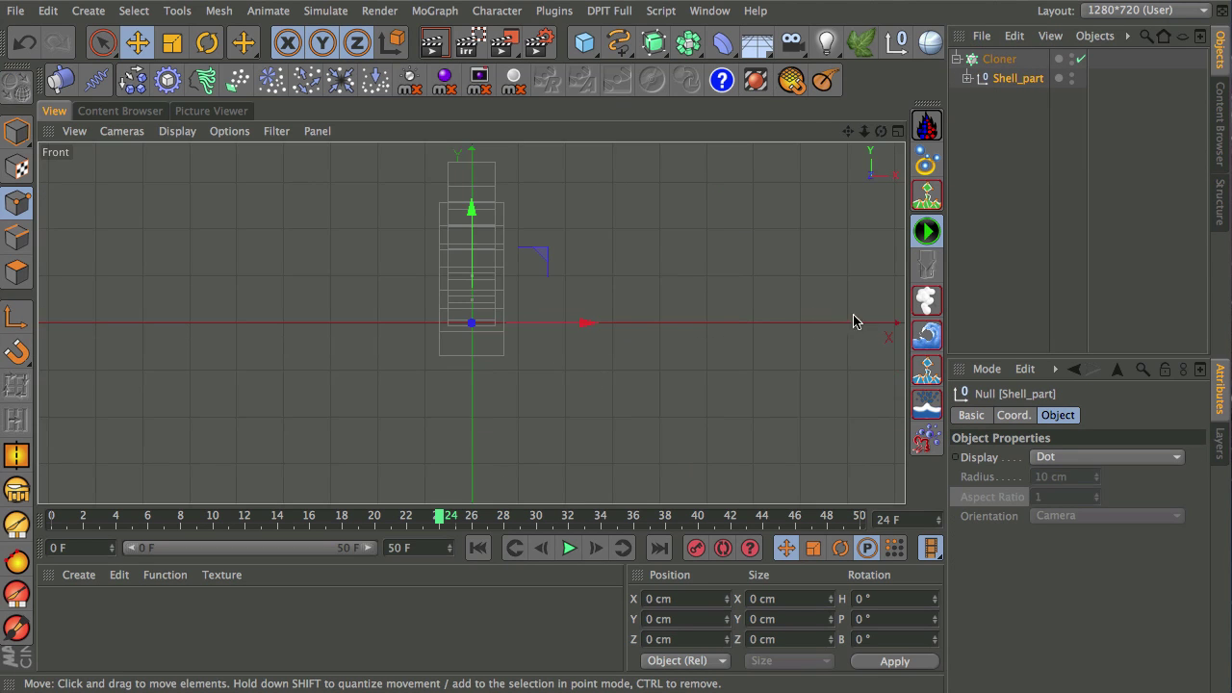
click(1000, 60)
click(1041, 474)
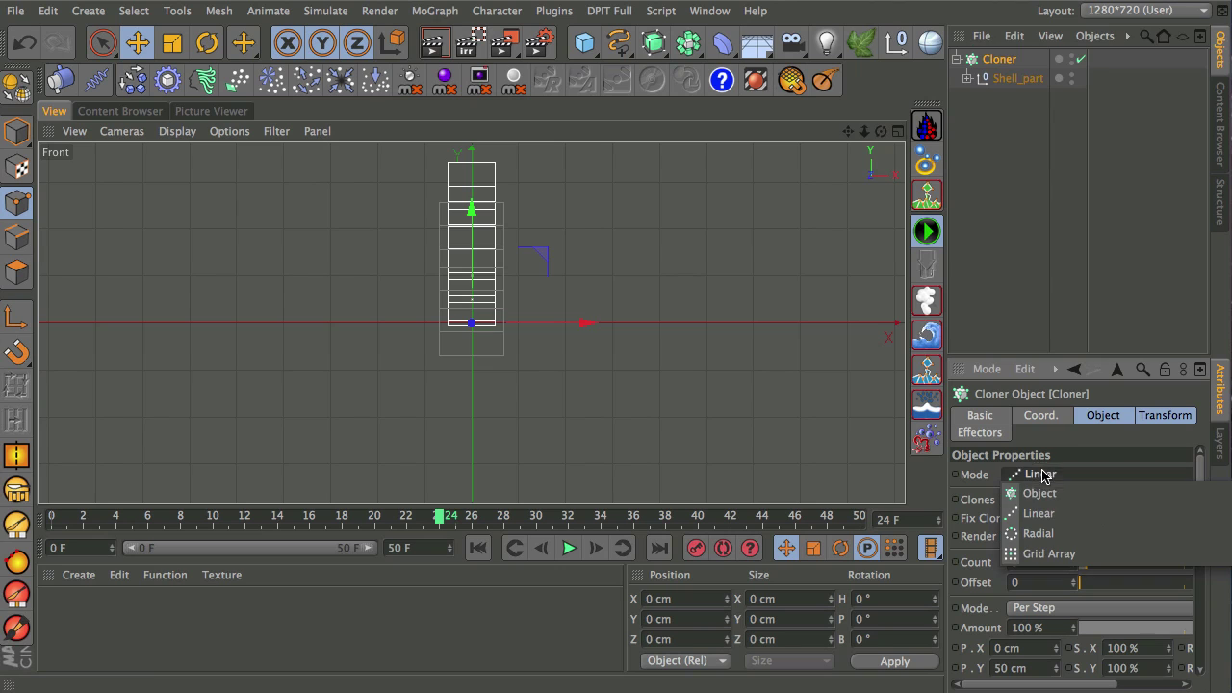
click(1046, 533)
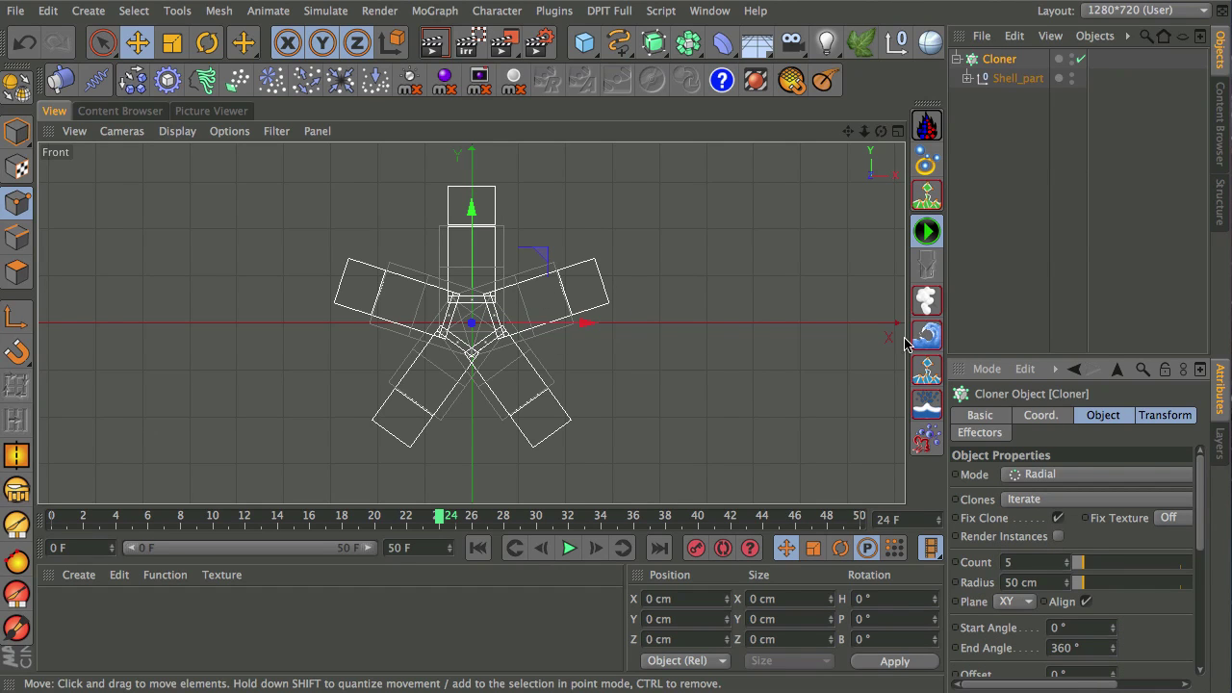
Set the Cloner's count to 7 and radius to 150 cm, and check the ring in the Front and Perspective views
mouse_move(1085, 587)
mouse_down()
mouse_move(1105, 588)
mouse_move(1079, 564)
mouse_up()
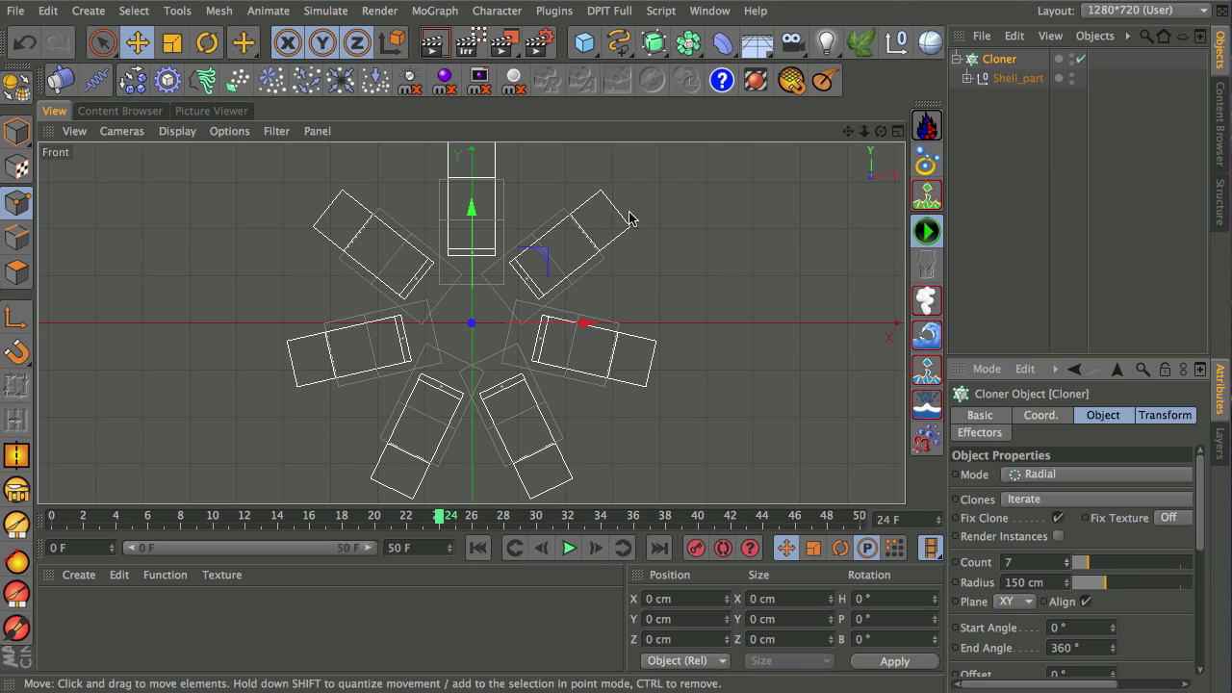
alt+right_drag(425, 358, 526, 304)
alt+middle_drag(510, 269, 510, 321)
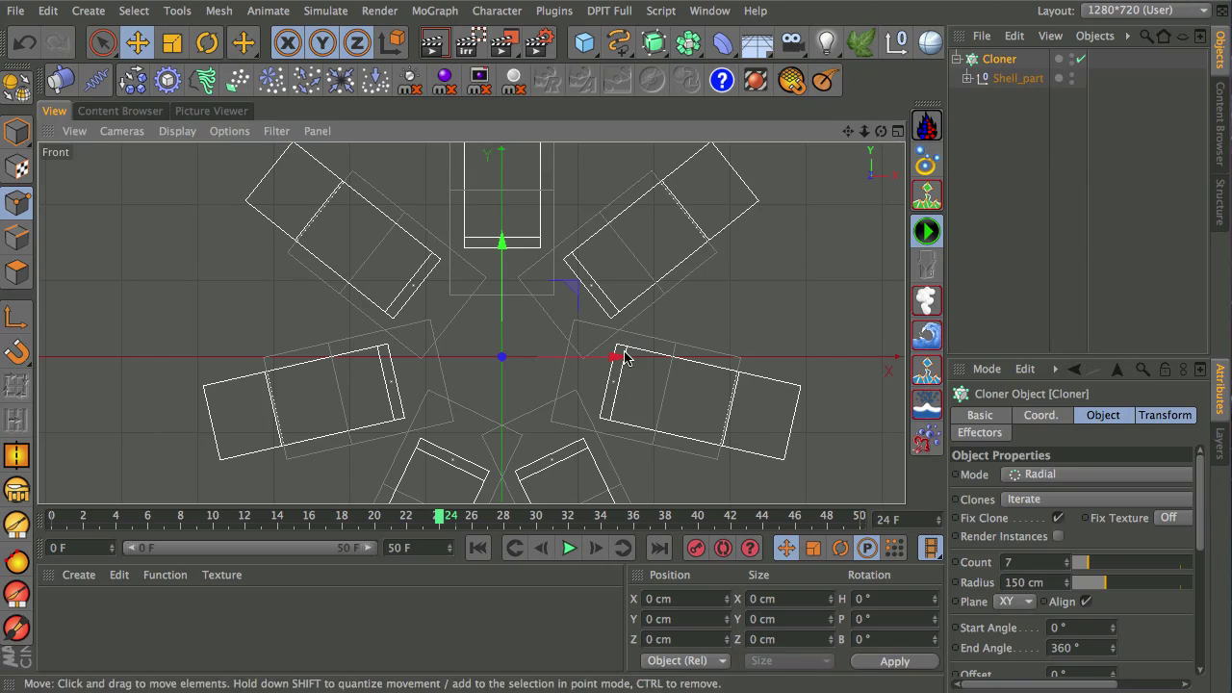
middle_click(590, 295)
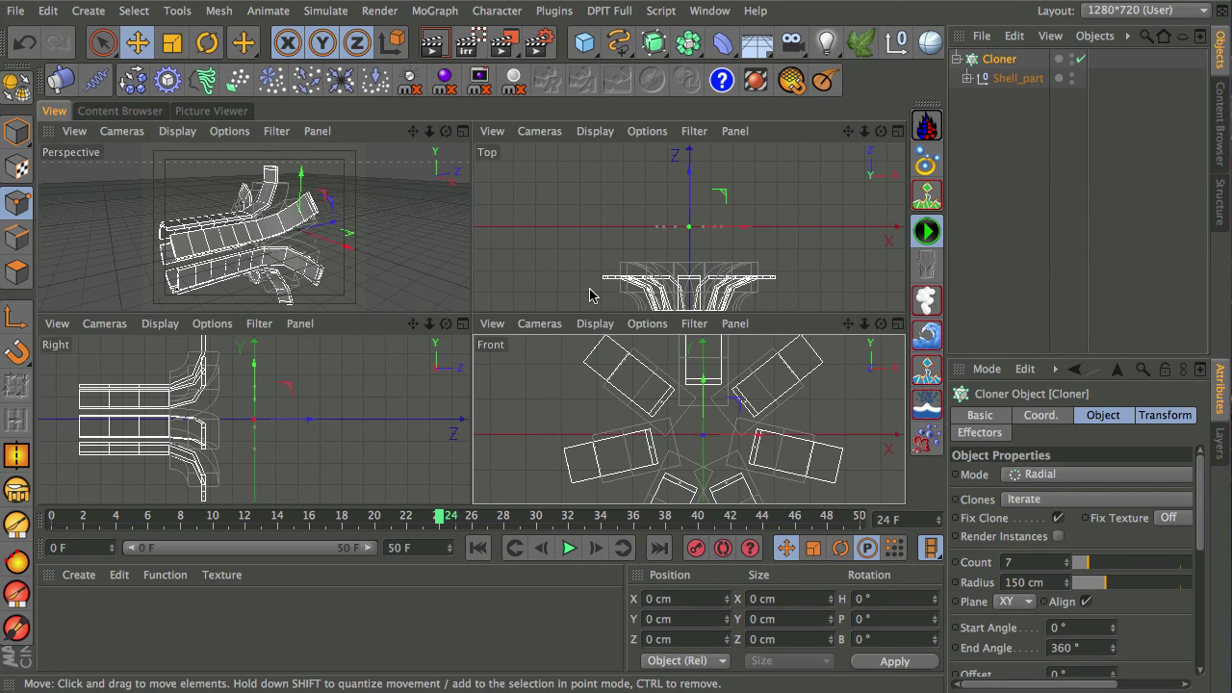
middle_click(364, 274)
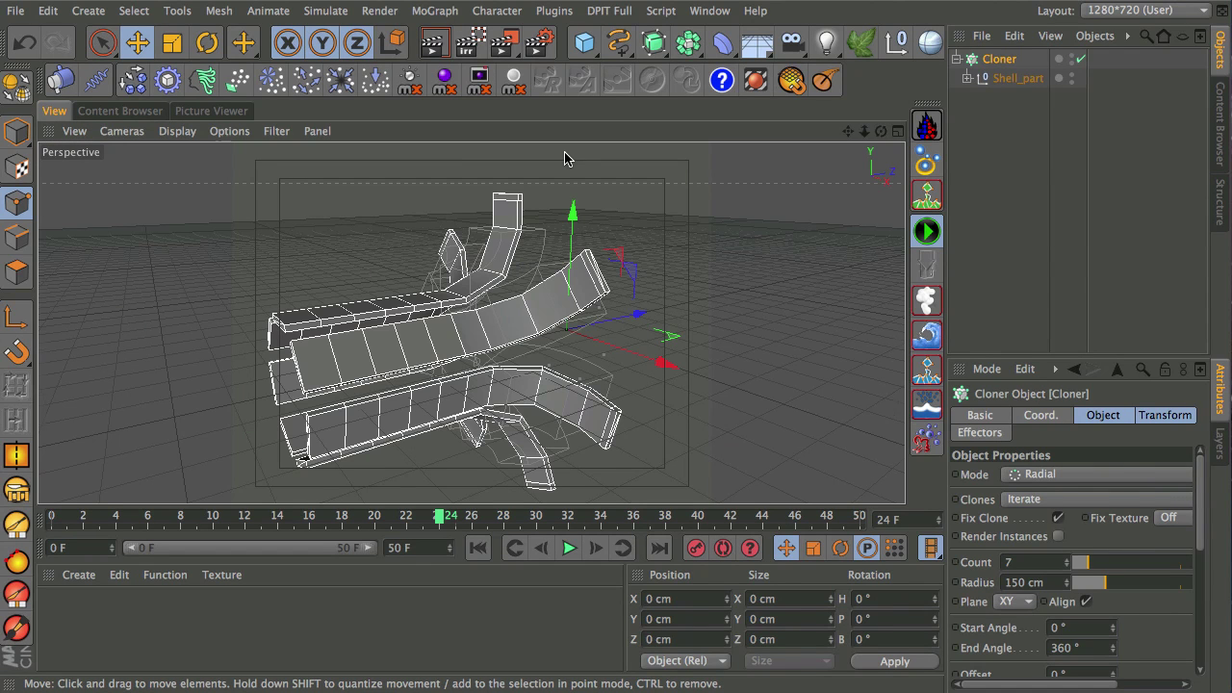
Start a new scratch project and add an Arc spline, framing it in the Perspective view
key(ctrl+n)
click(617, 42)
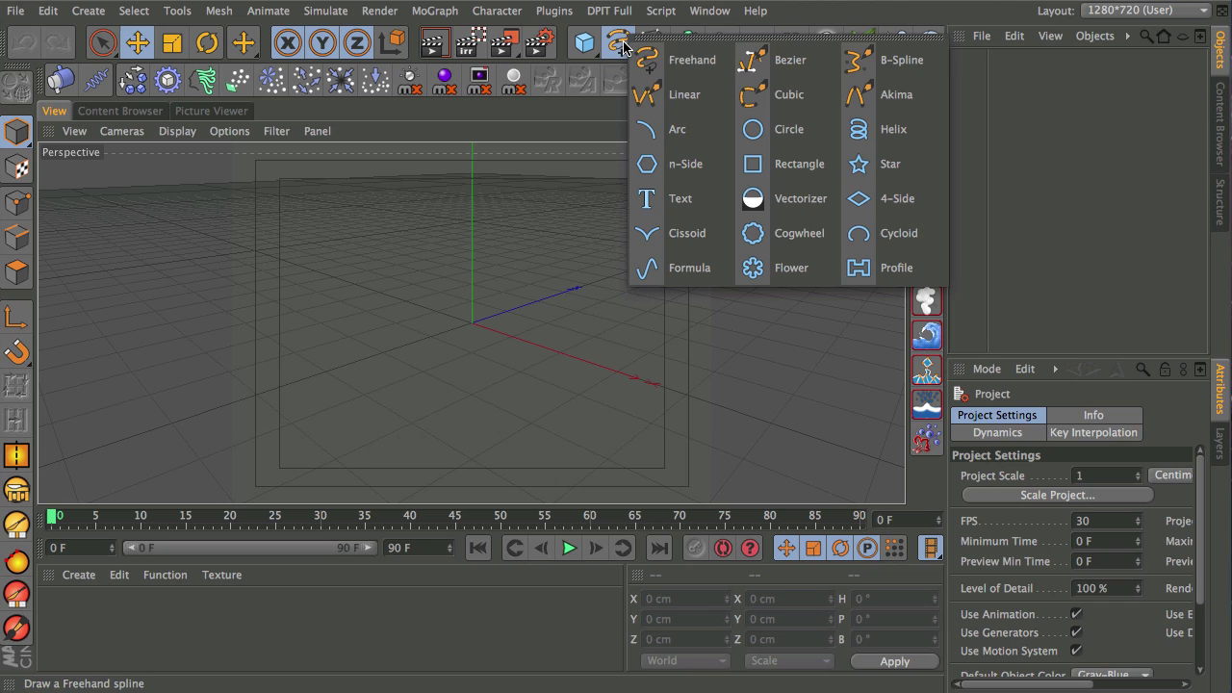
click(676, 135)
scroll(479, 284, up, 3)
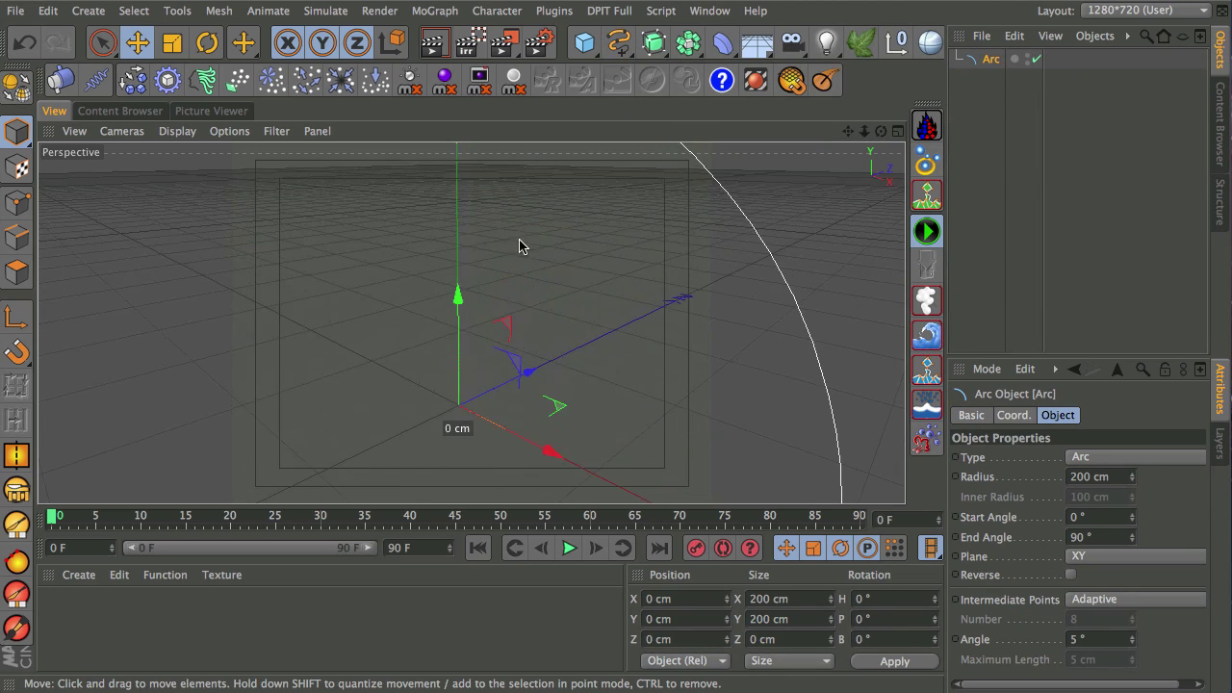
scroll(520, 245, down, 3)
scroll(536, 242, up, 1)
alt+middle_drag(576, 237, 473, 283)
scroll(475, 279, up, 3)
alt+middle_drag(459, 347, 527, 313)
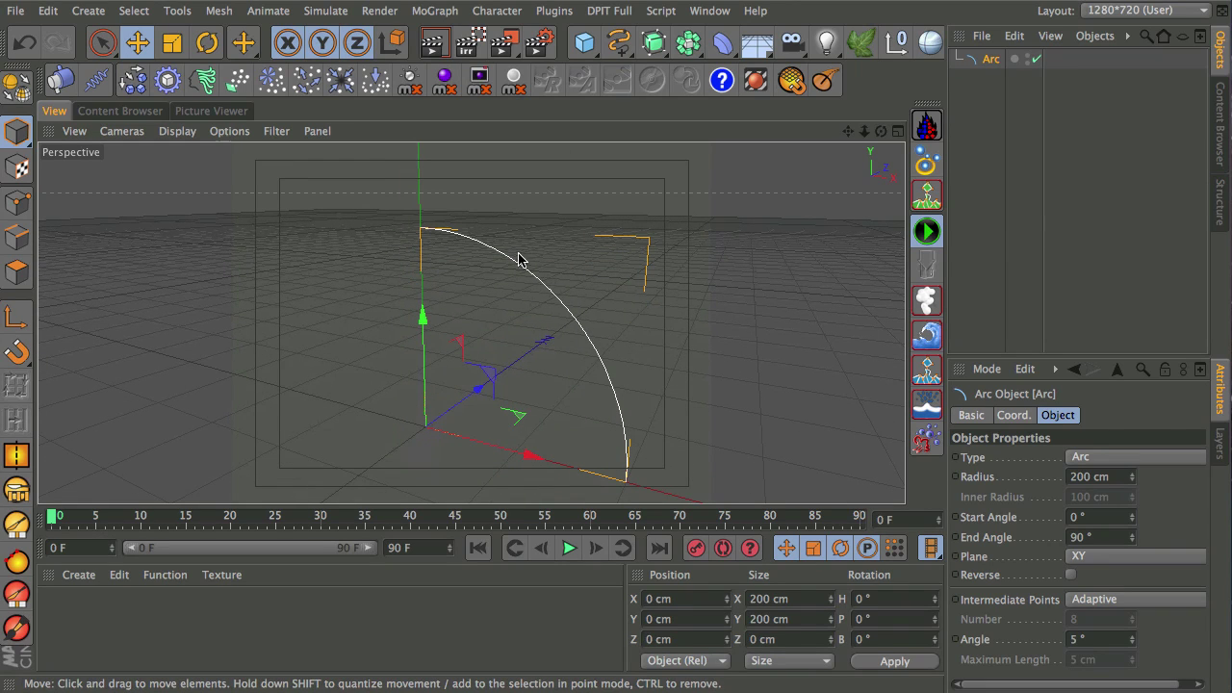
Make the arc editable and switch to point mode
click(16, 84)
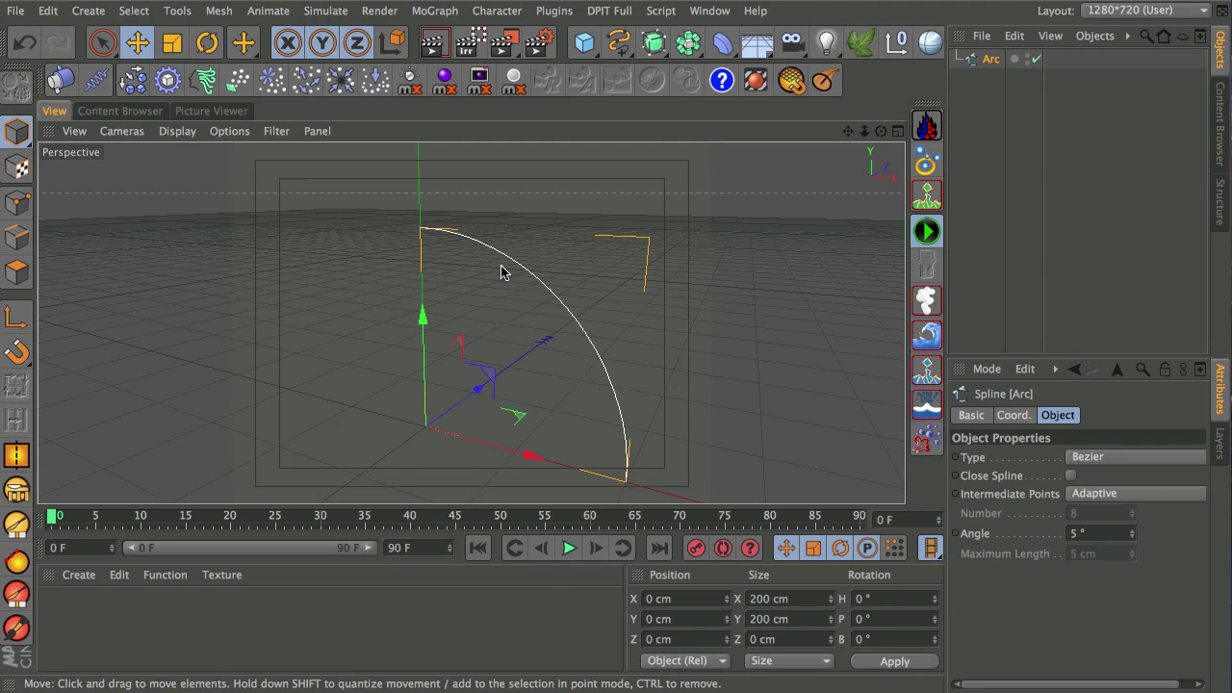
right_click(536, 237)
click(531, 236)
right_click(526, 242)
click(16, 202)
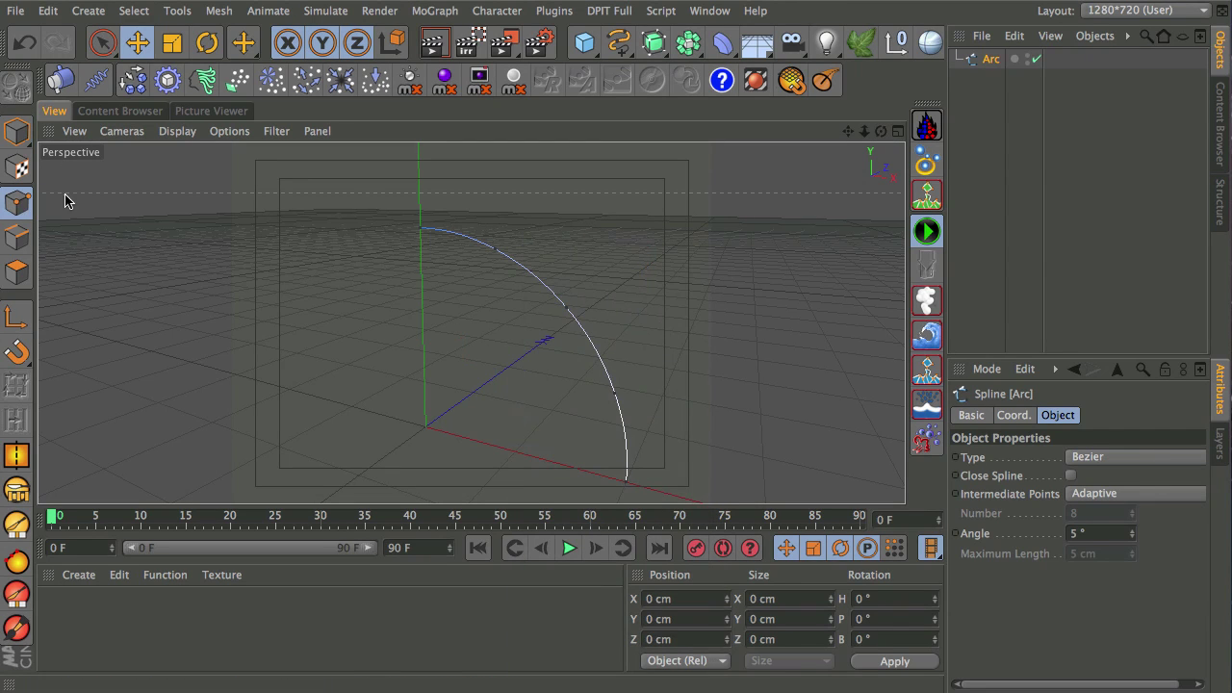
Give the arc spline a thin outline with Create Outline, and close the scratch project without saving
right_click(569, 254)
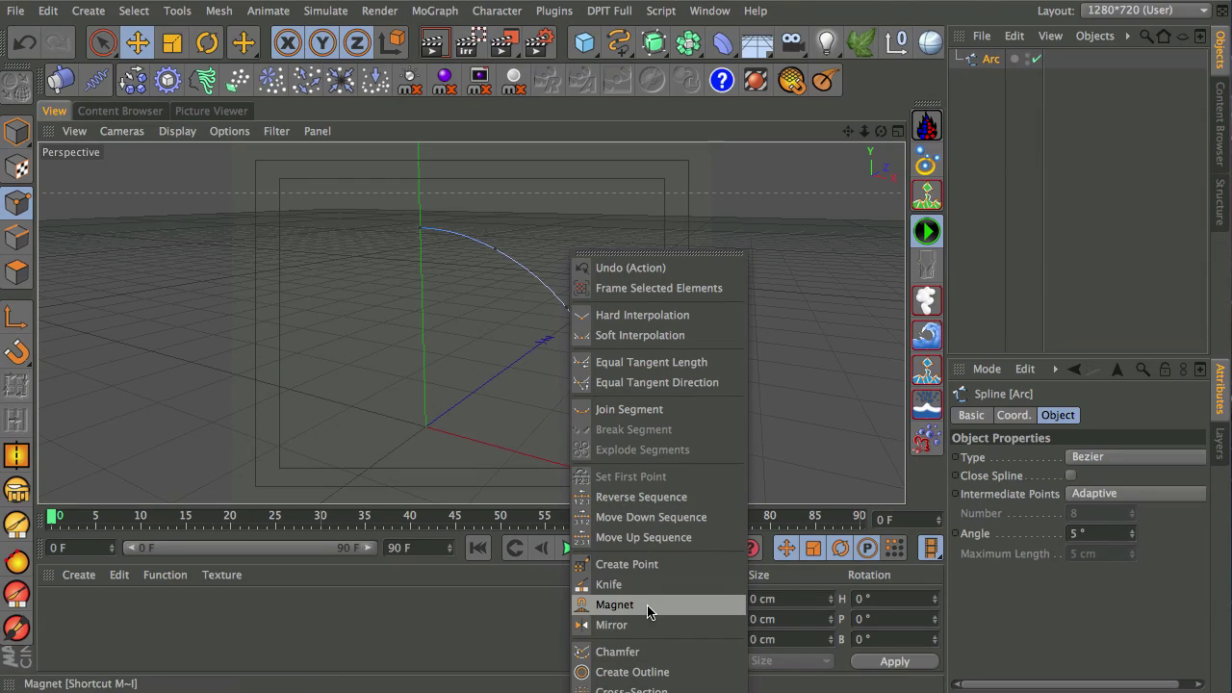
click(650, 673)
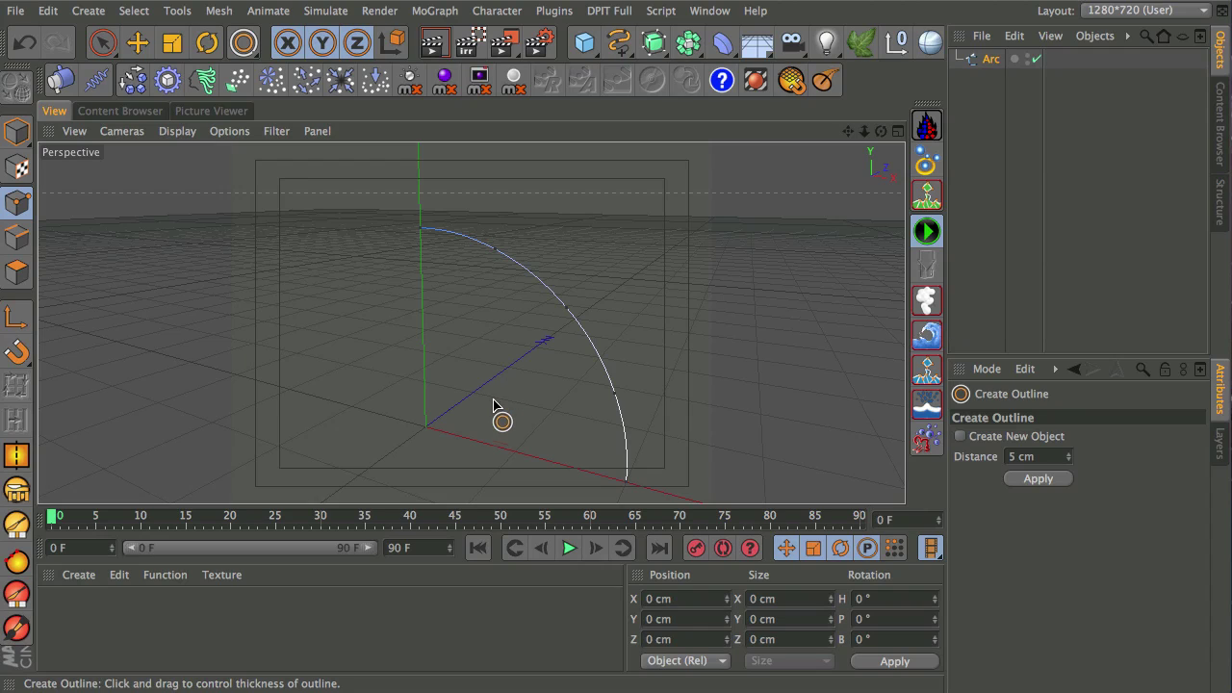
drag(493, 399, 533, 404)
key(space)
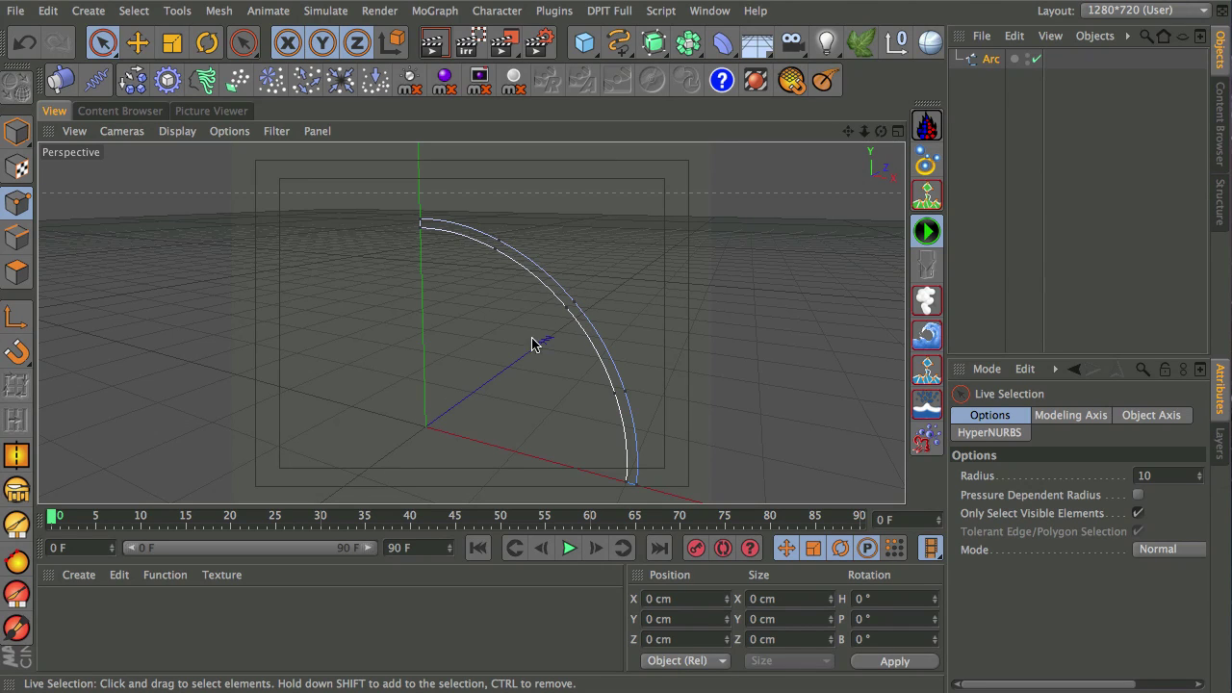
key(super+F4)
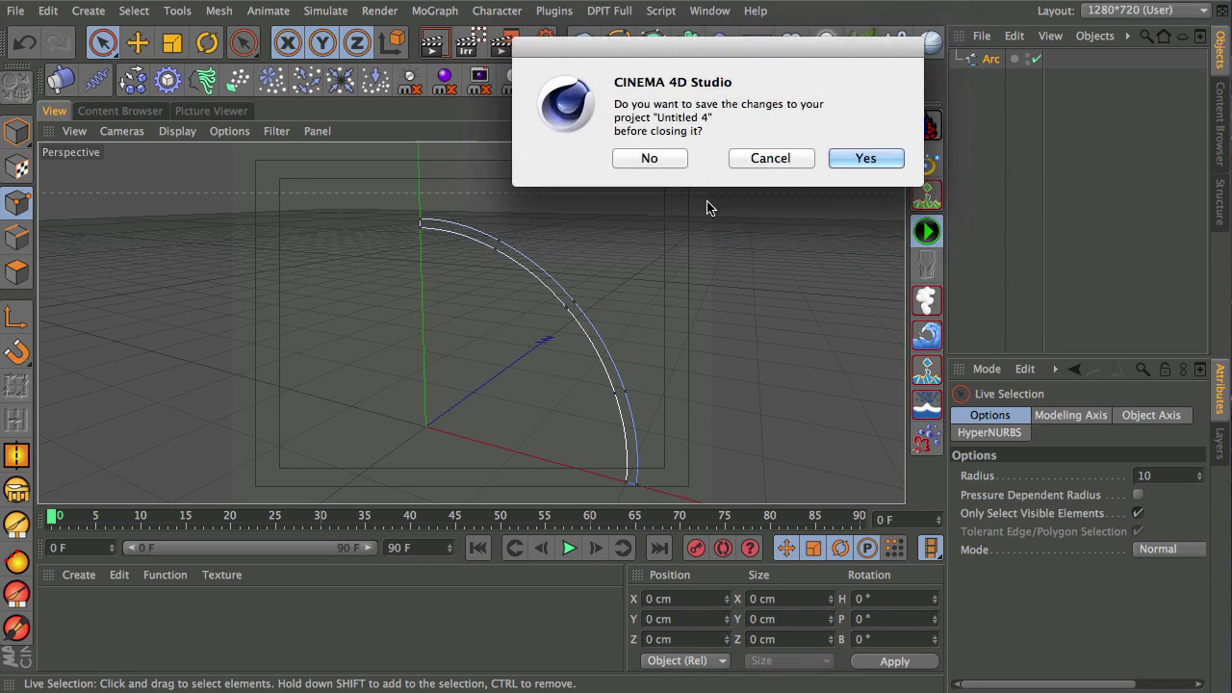
click(651, 157)
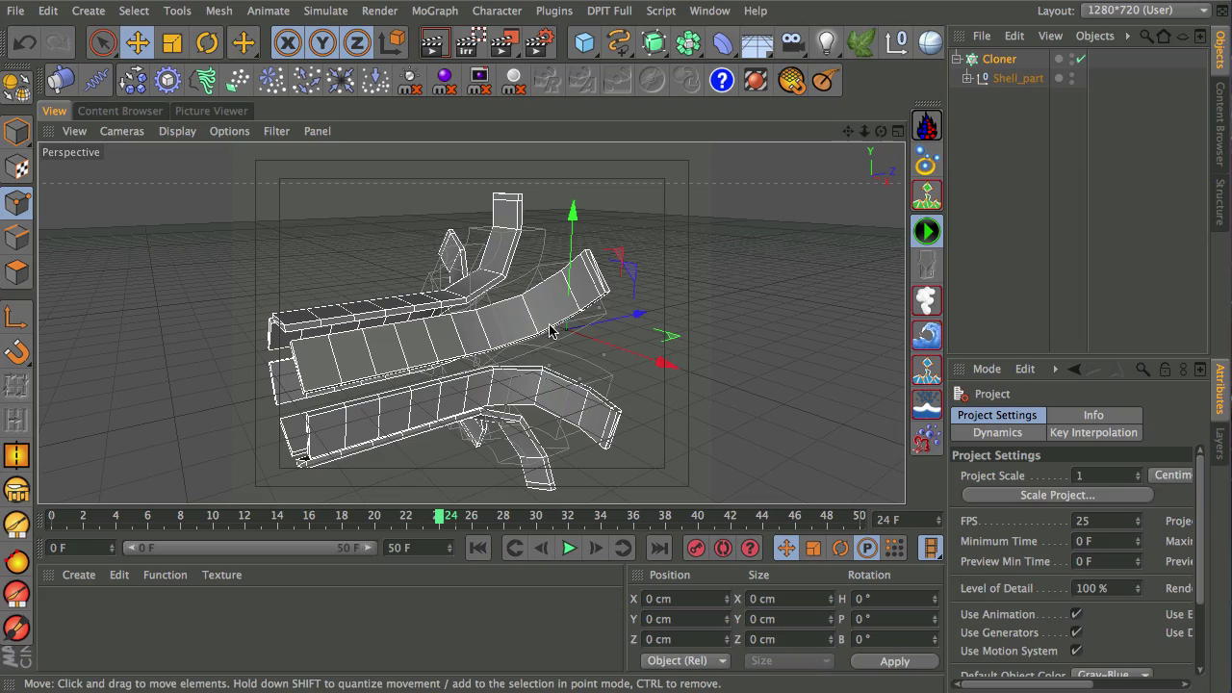
Reduce the Cloner's radius to 96 cm so the shell parts meet in a closed tube
alt+drag(508, 390, 424, 192)
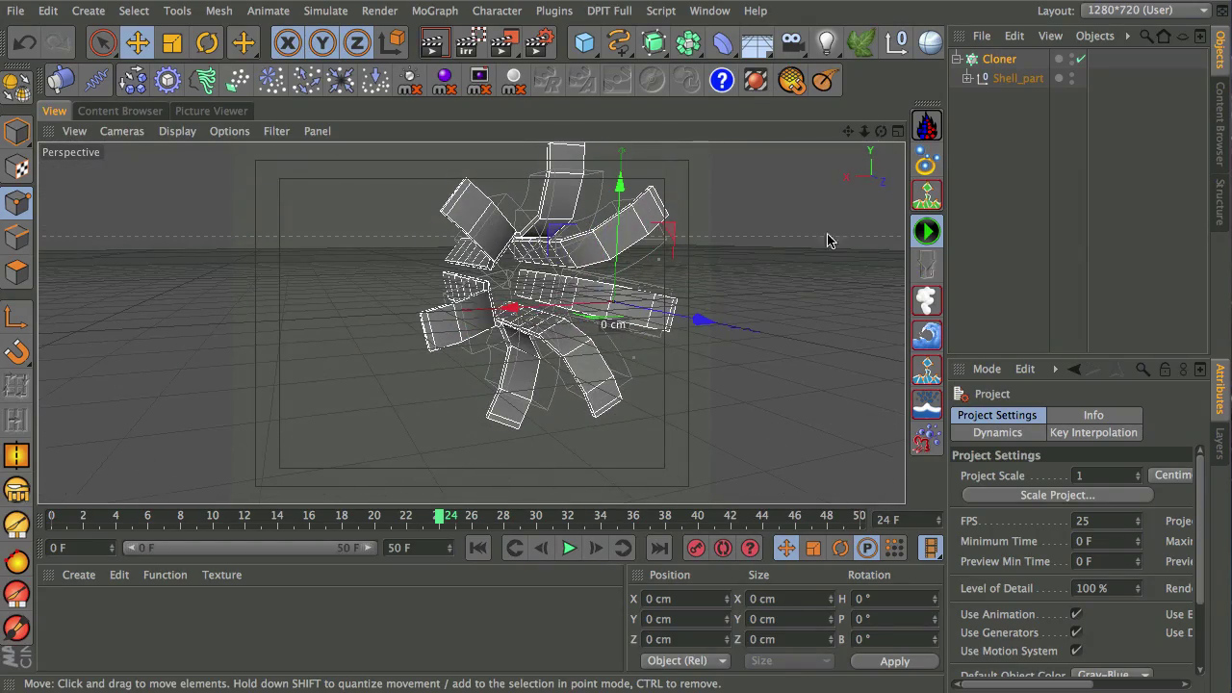
click(999, 59)
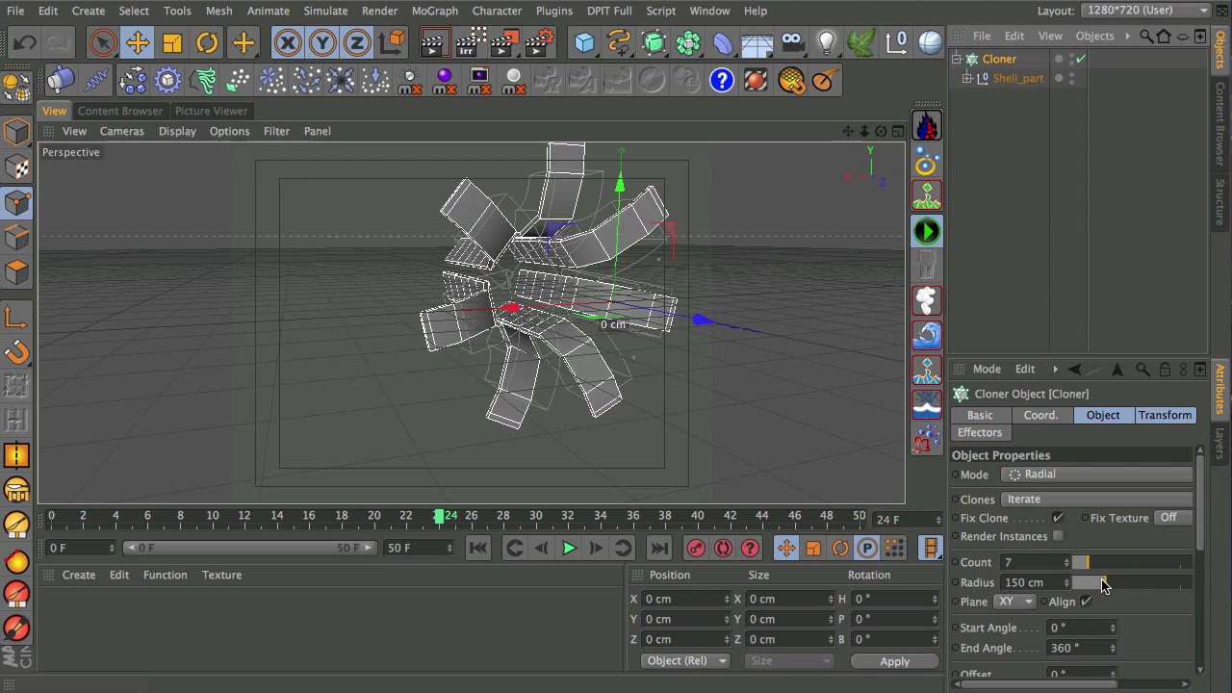
drag(1105, 589, 1093, 590)
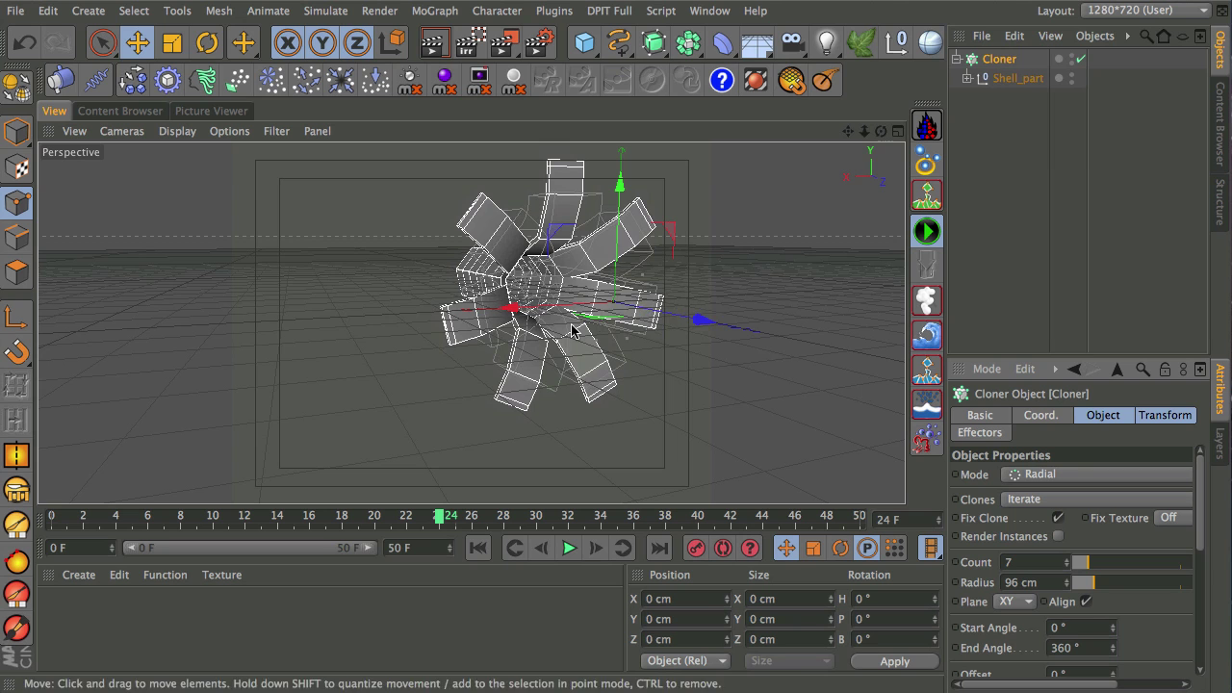
Hide the grid in the Perspective view and deselect the Cloner
click(276, 131)
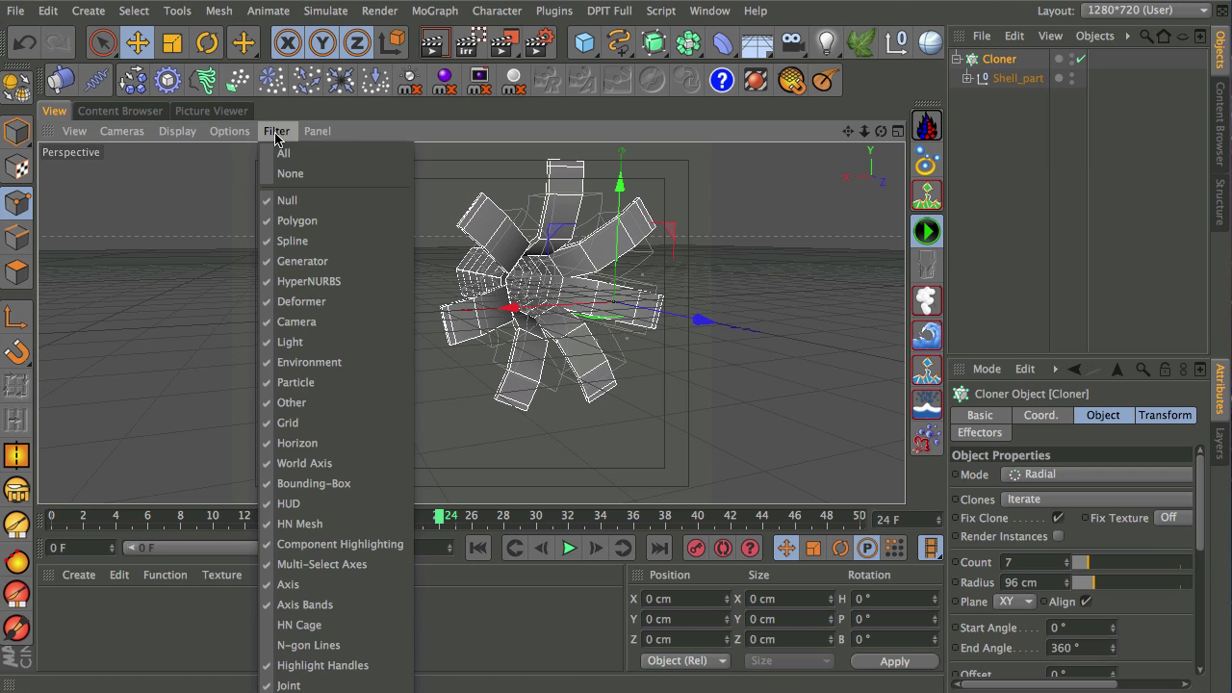
click(289, 423)
scroll(492, 327, up, 2)
alt+drag(492, 327, 501, 318)
click(886, 164)
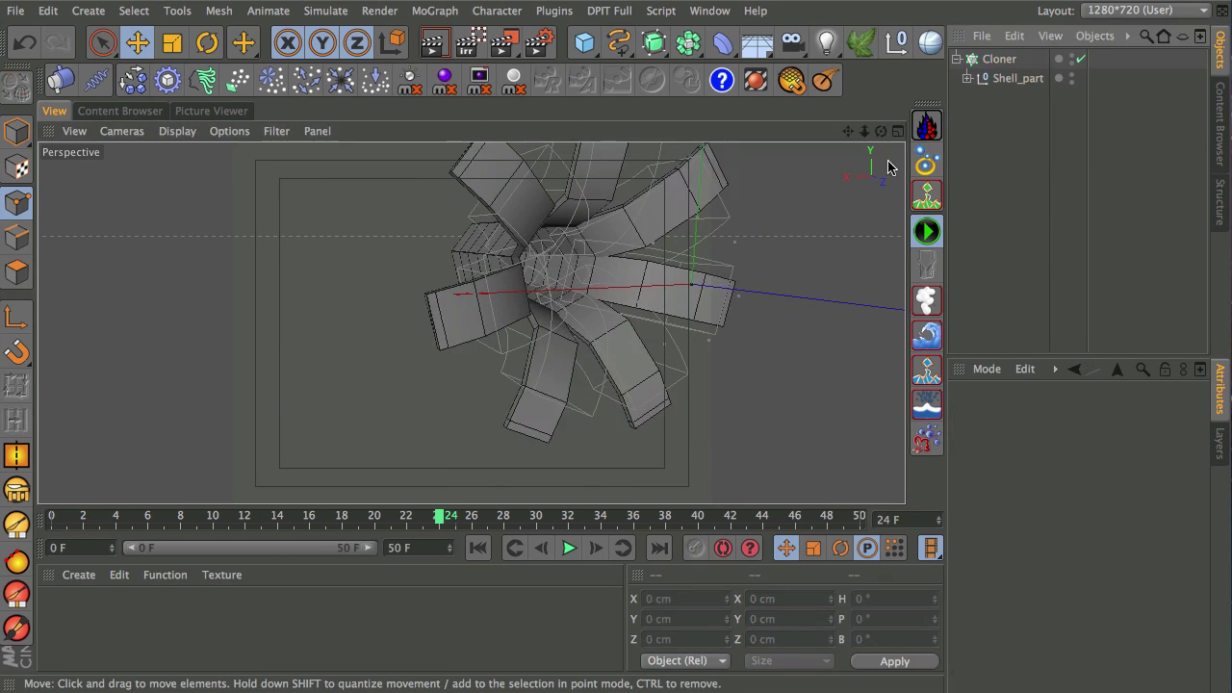
Play the cloned shell animation from the start and scrub through it up to frame 46, examining it from several angles
alt+drag(886, 164, 823, 295)
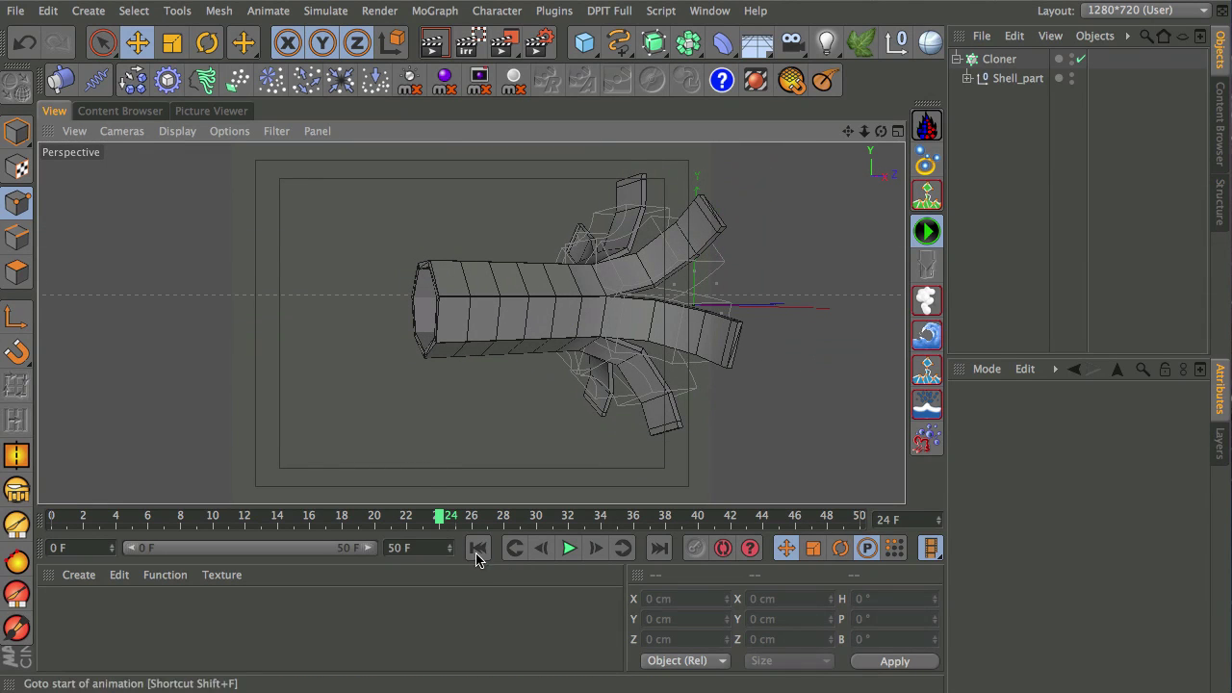
click(479, 548)
click(569, 547)
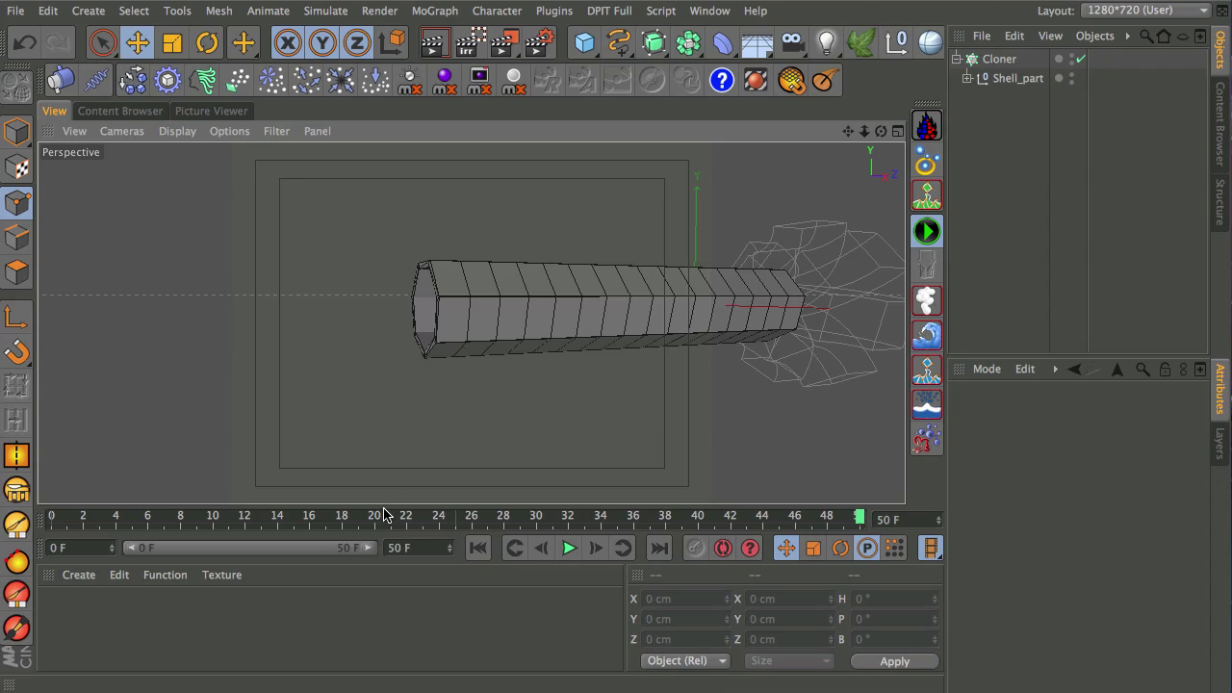
mouse_move(382, 517)
mouse_down()
mouse_move(125, 529)
mouse_move(396, 522)
mouse_up()
alt+drag(544, 373, 159, 354)
drag(392, 521, 479, 474)
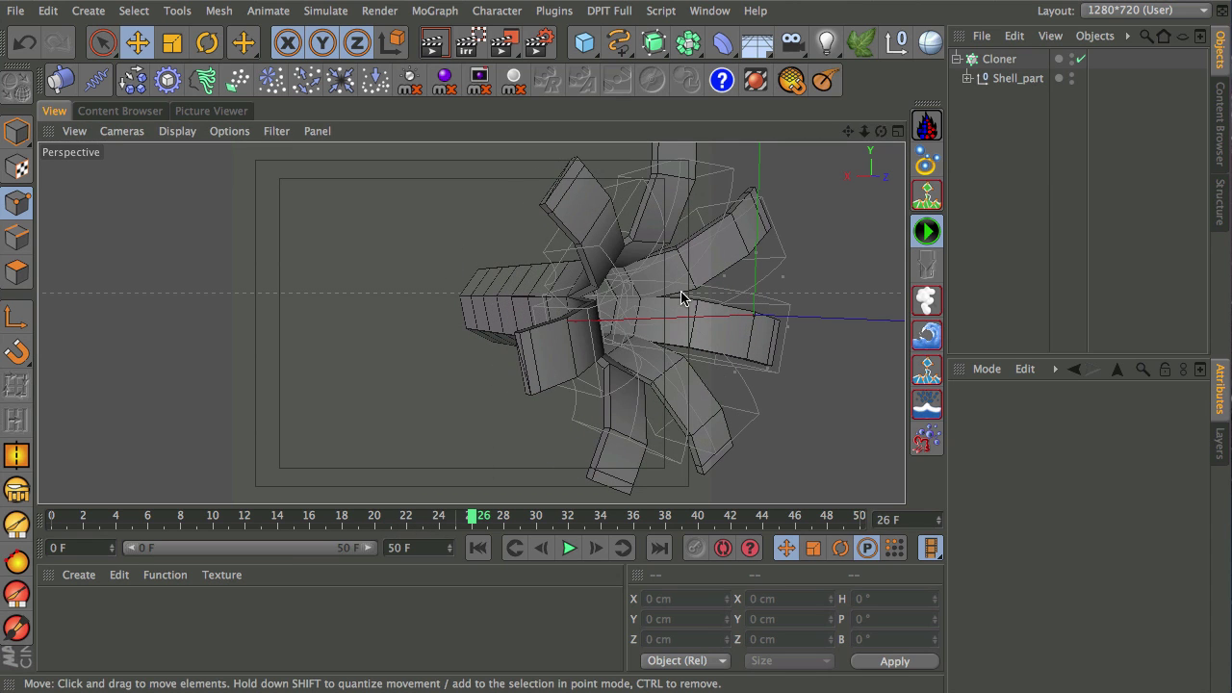
alt+drag(578, 319, 482, 346)
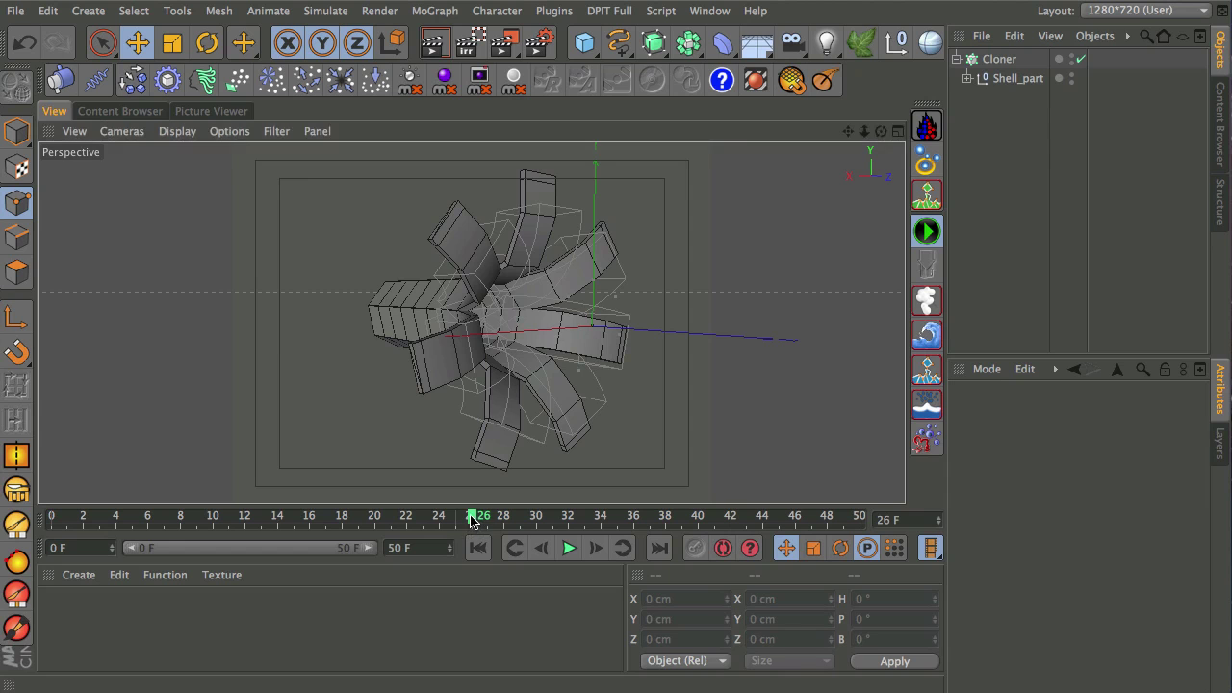
drag(472, 521, 787, 550)
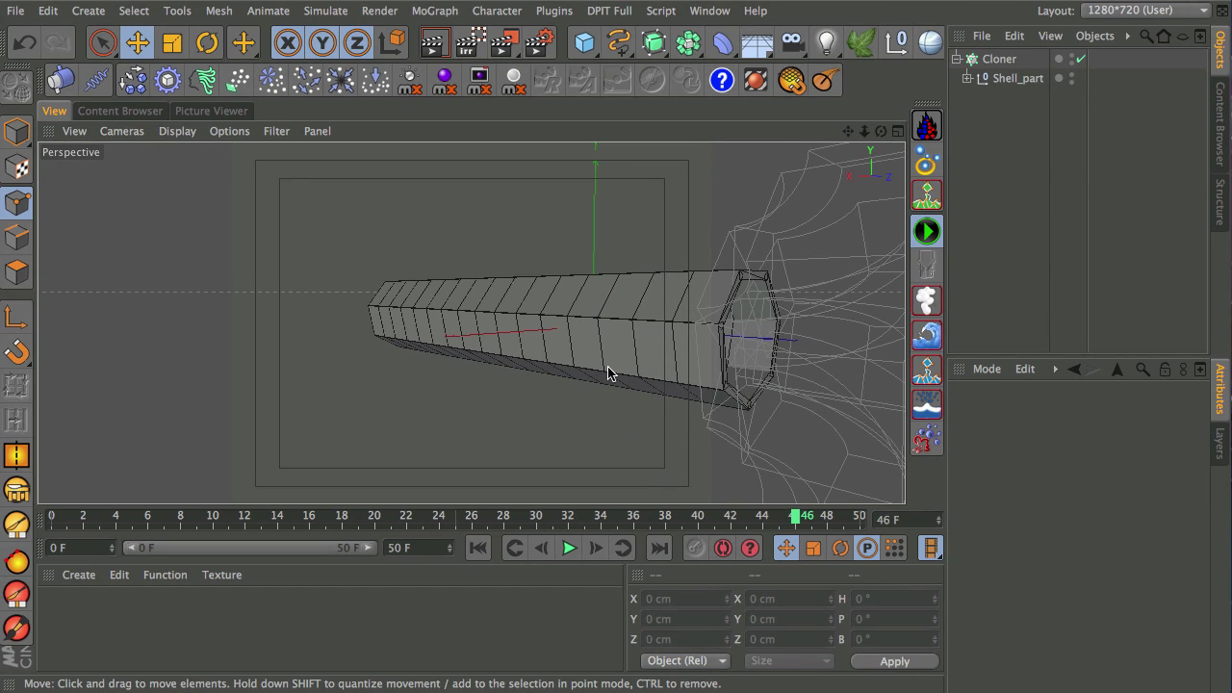
alt+drag(693, 276, 549, 261)
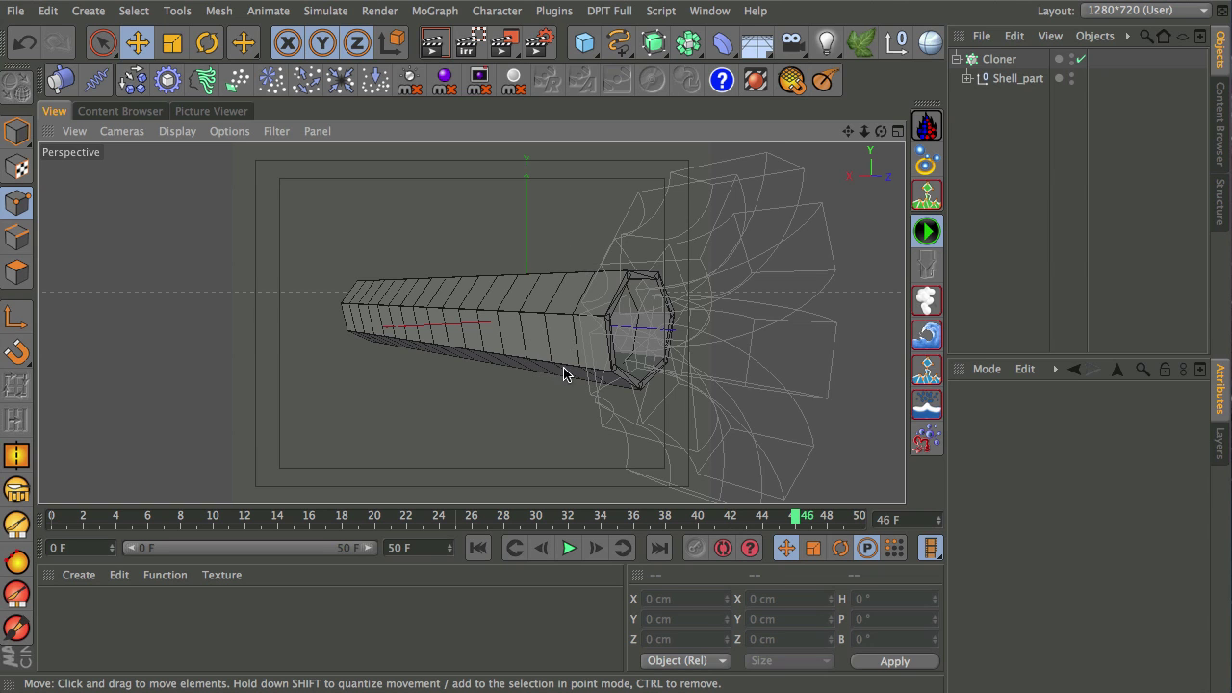
At frame 44, hide the Bend deformer's cage in the viewport and collapse the Cloner's hierarchy
alt+drag(564, 372, 636, 481)
mouse_move(816, 521)
mouse_down()
mouse_move(729, 521)
mouse_move(765, 521)
mouse_up()
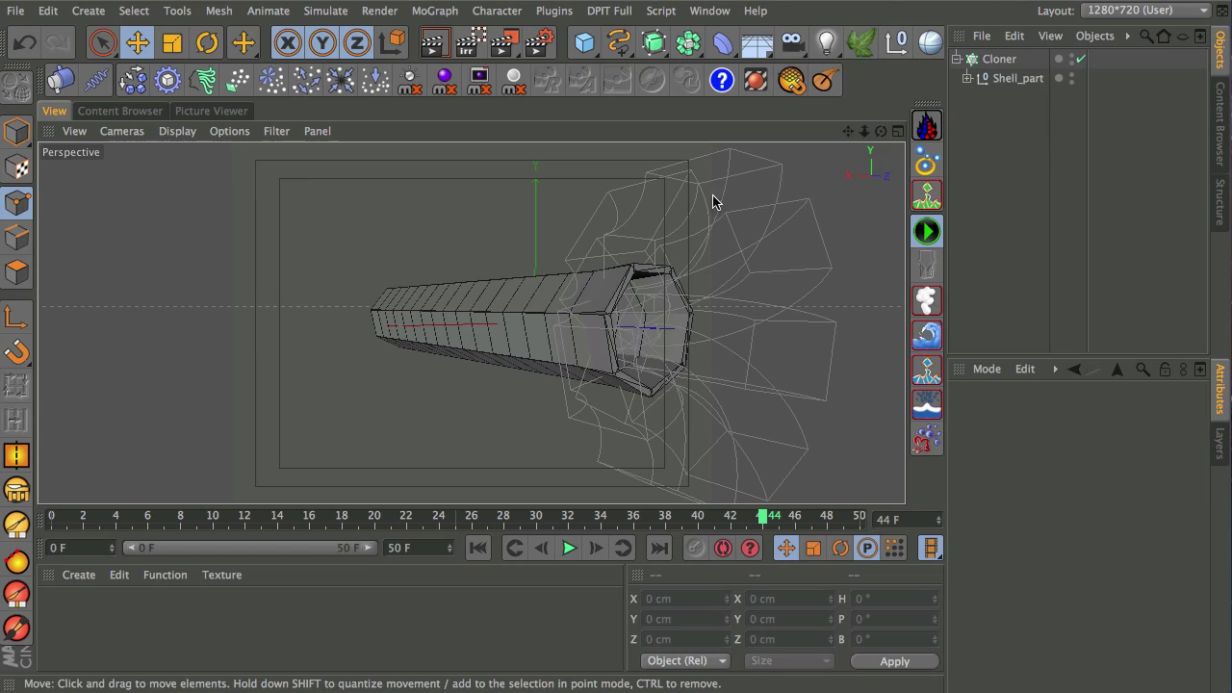
click(967, 79)
click(978, 98)
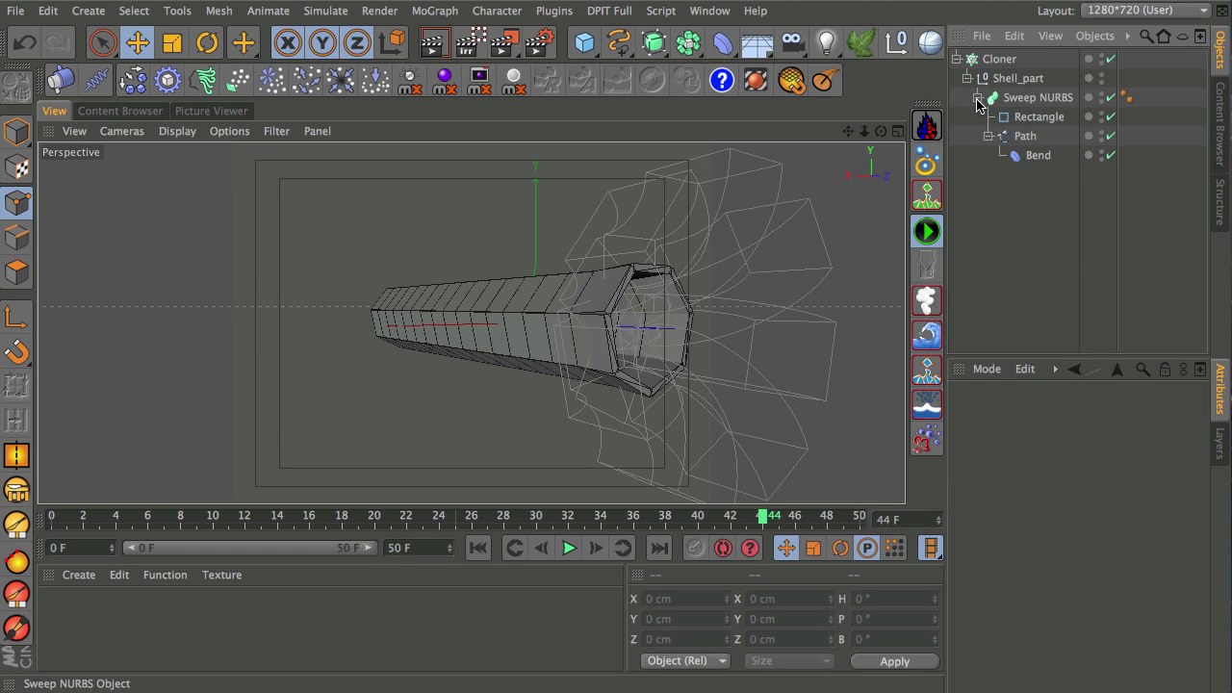
click(1107, 156)
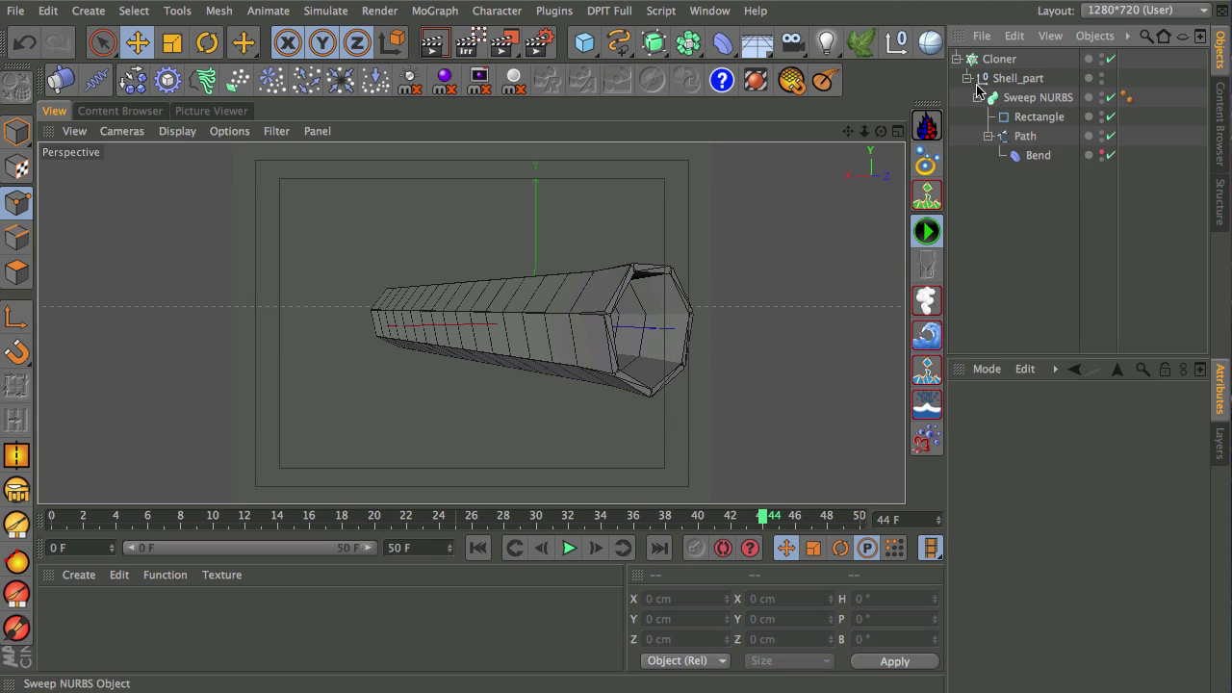
click(957, 59)
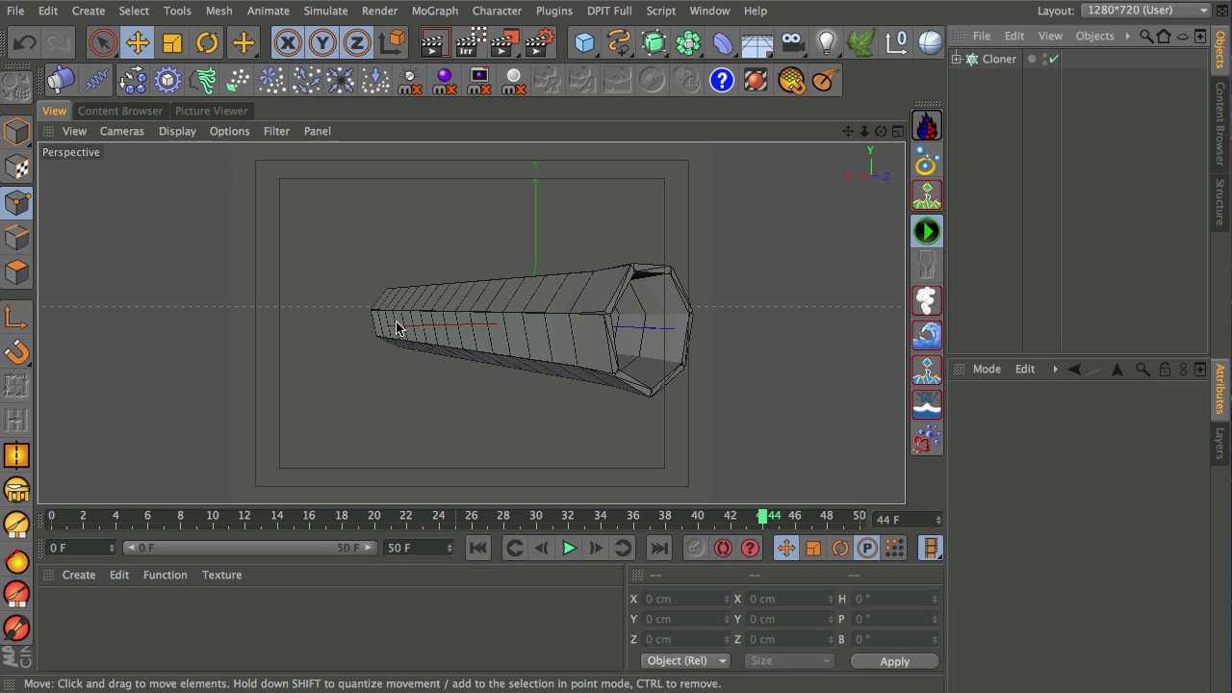
Copy the shell's Path spline out to the top level of the scene and delete the Bend deformer from the copy
click(958, 59)
click(1025, 136)
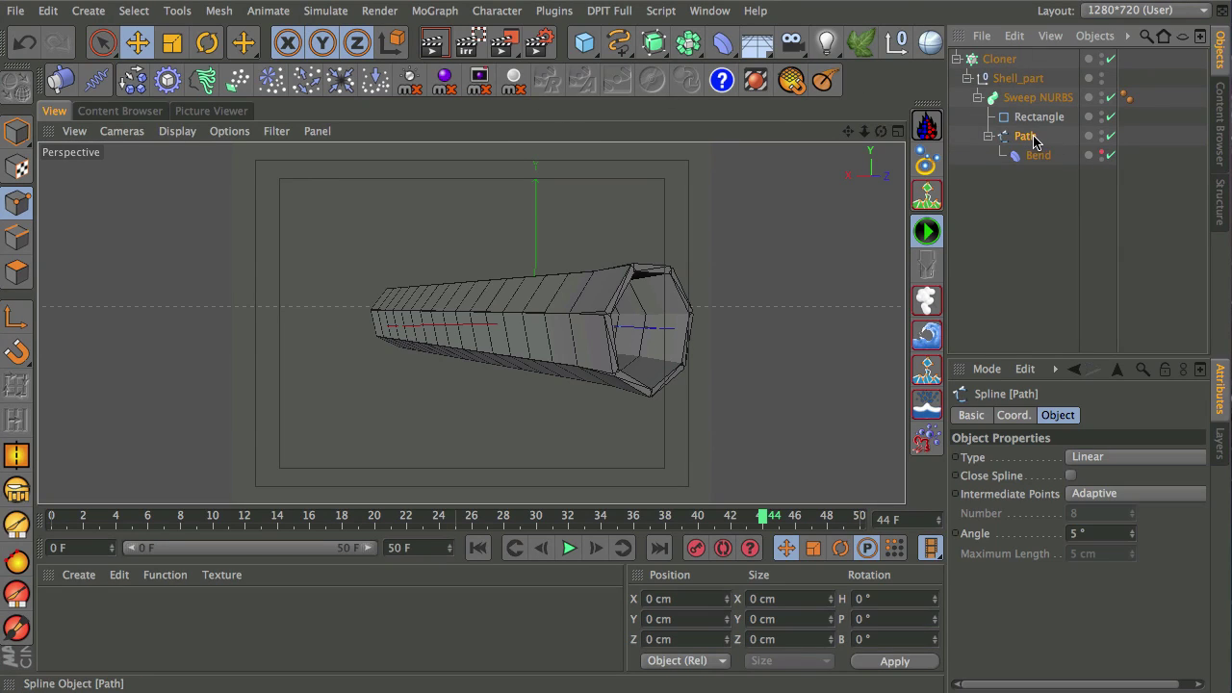
ctrl+drag(1028, 138, 1021, 176)
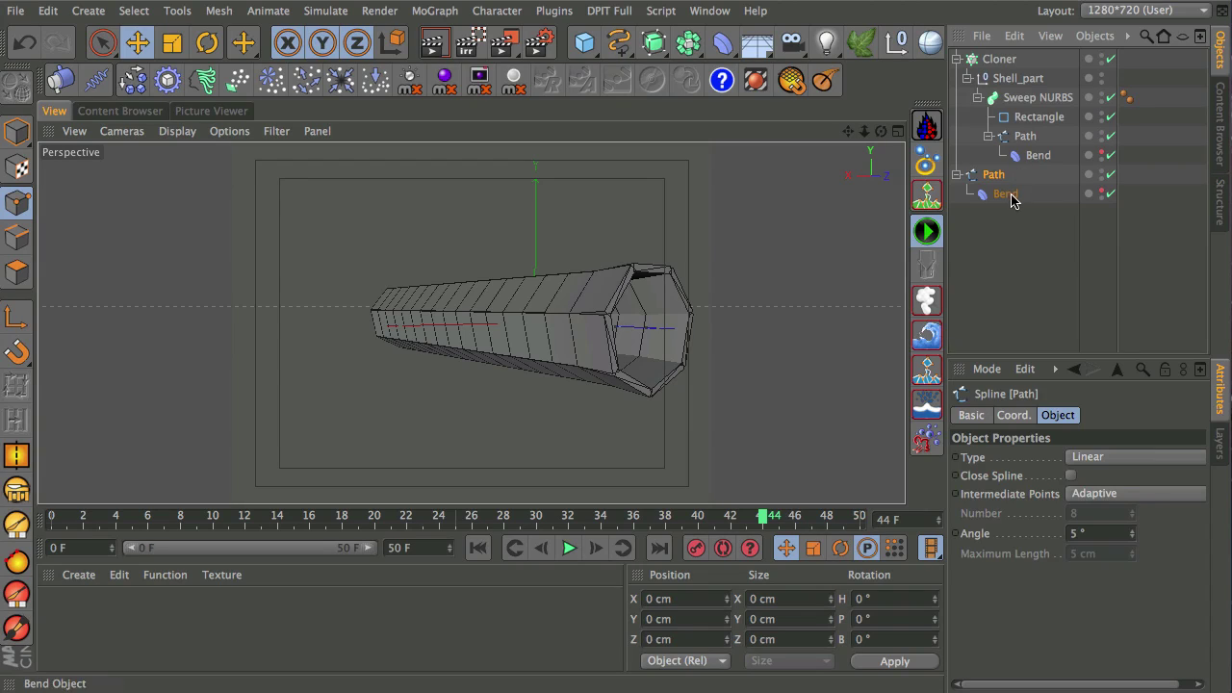
click(1011, 196)
key(Delete)
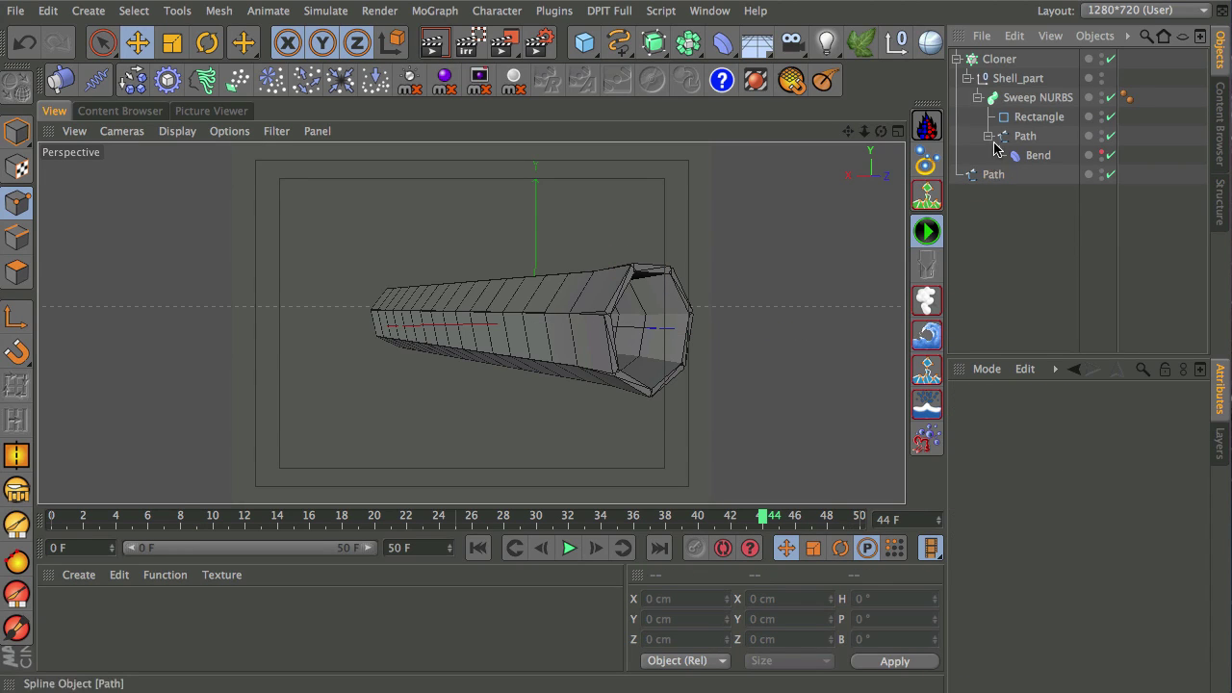
click(958, 58)
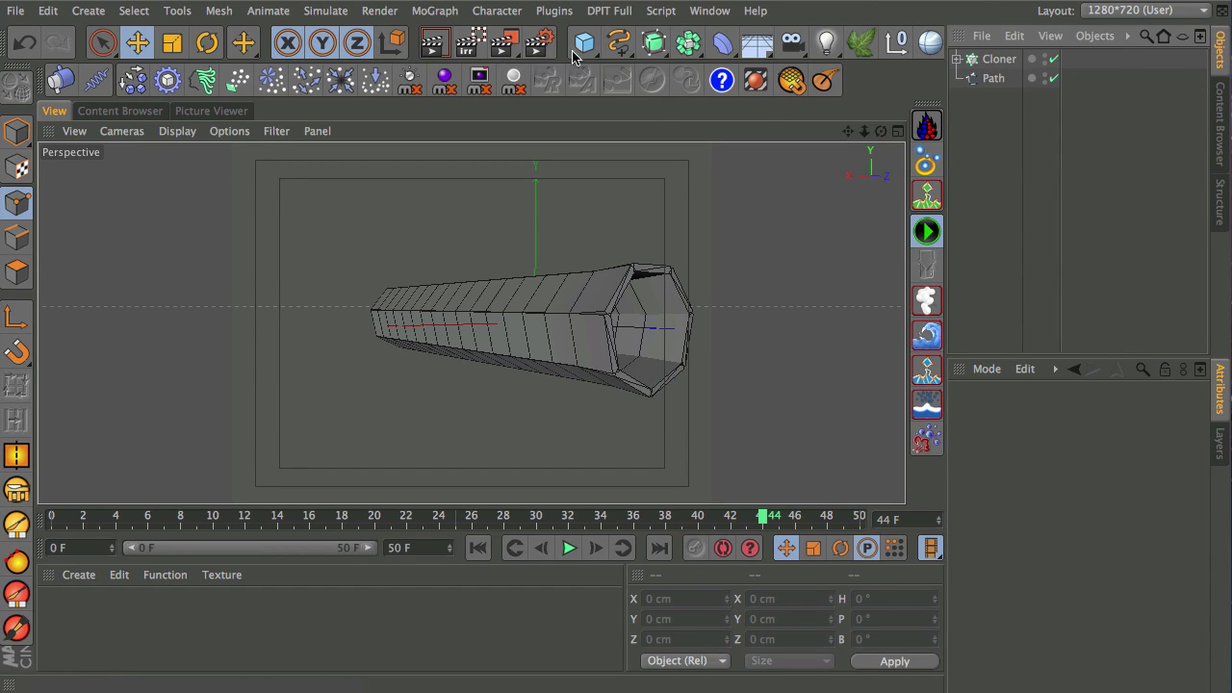
Add a Circle spline in the XY plane and set its radius to 25 cm so it fits inside the shell
drag(619, 42, 780, 130)
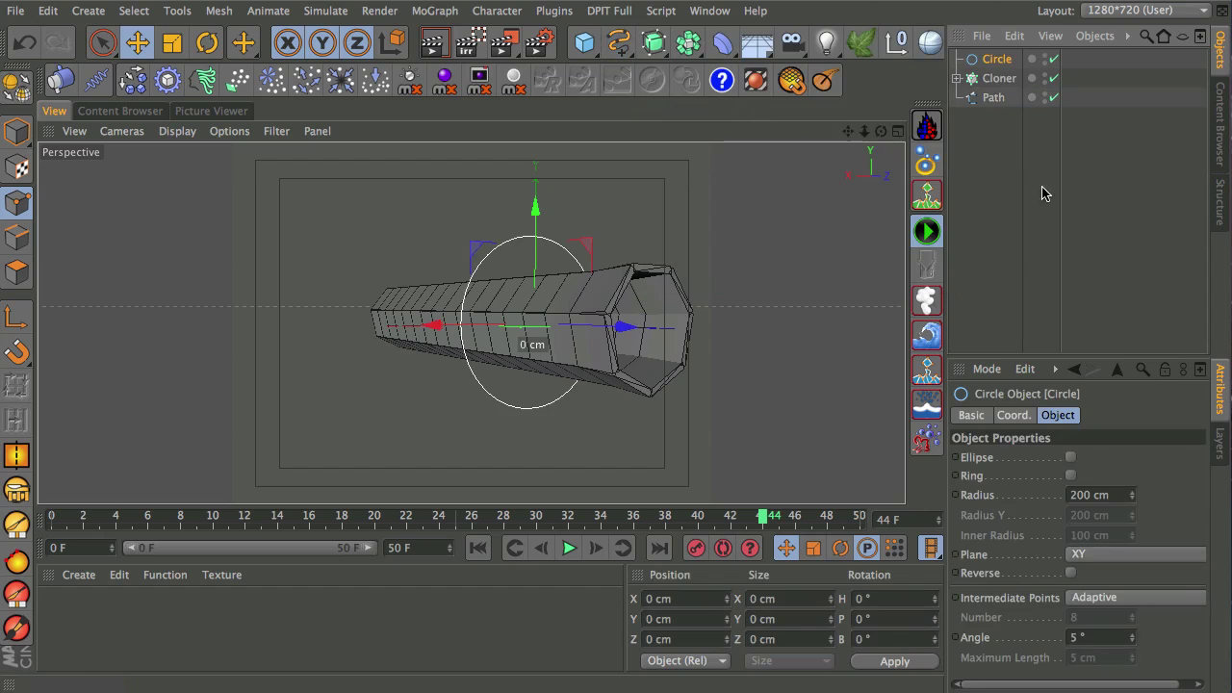
middle_click(855, 399)
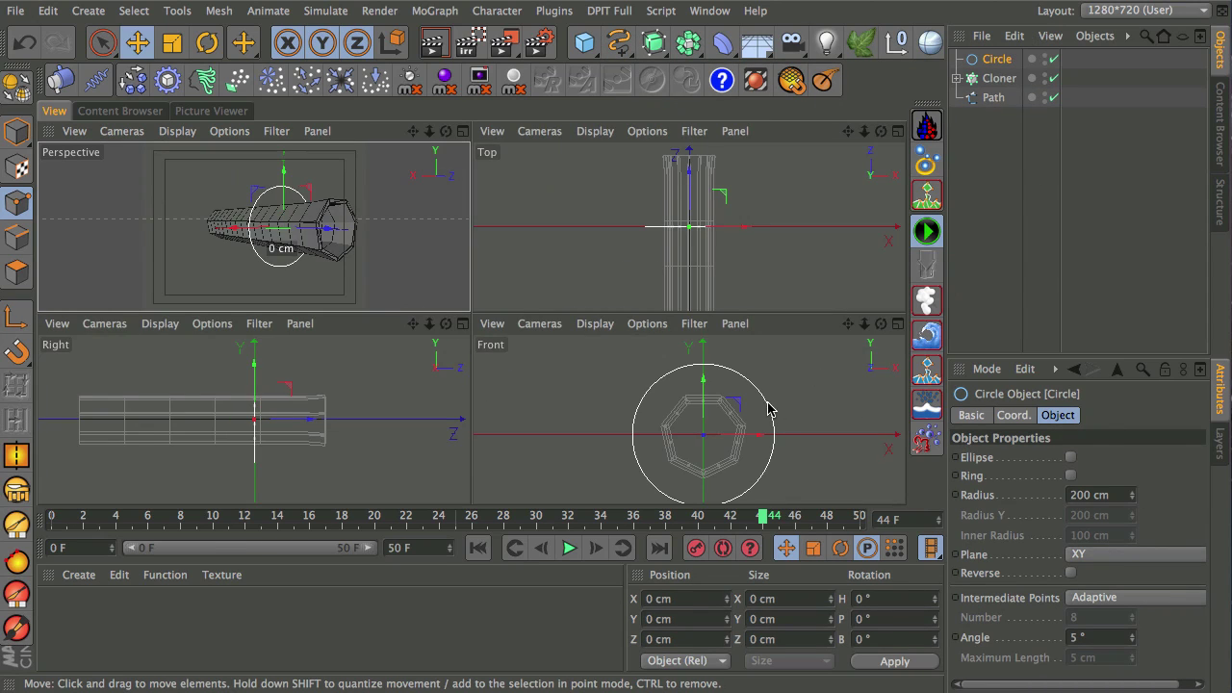
middle_click(770, 407)
drag(1133, 498, 1120, 664)
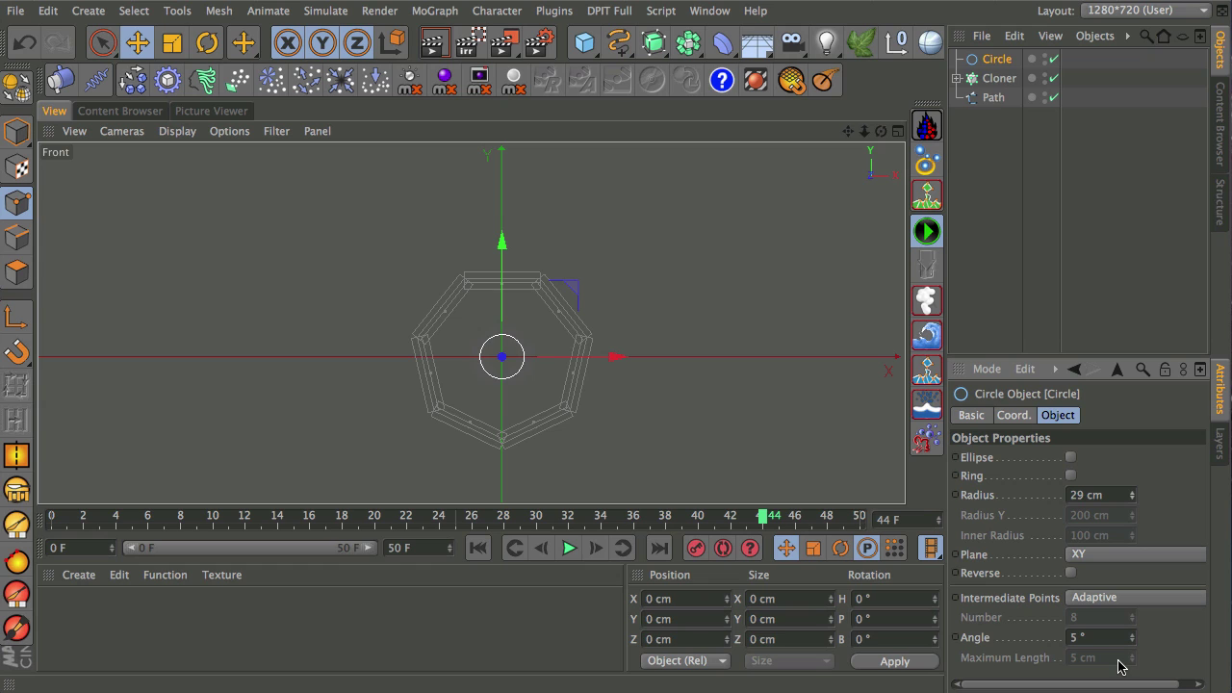
click(1116, 494)
text(25)
key(Return)
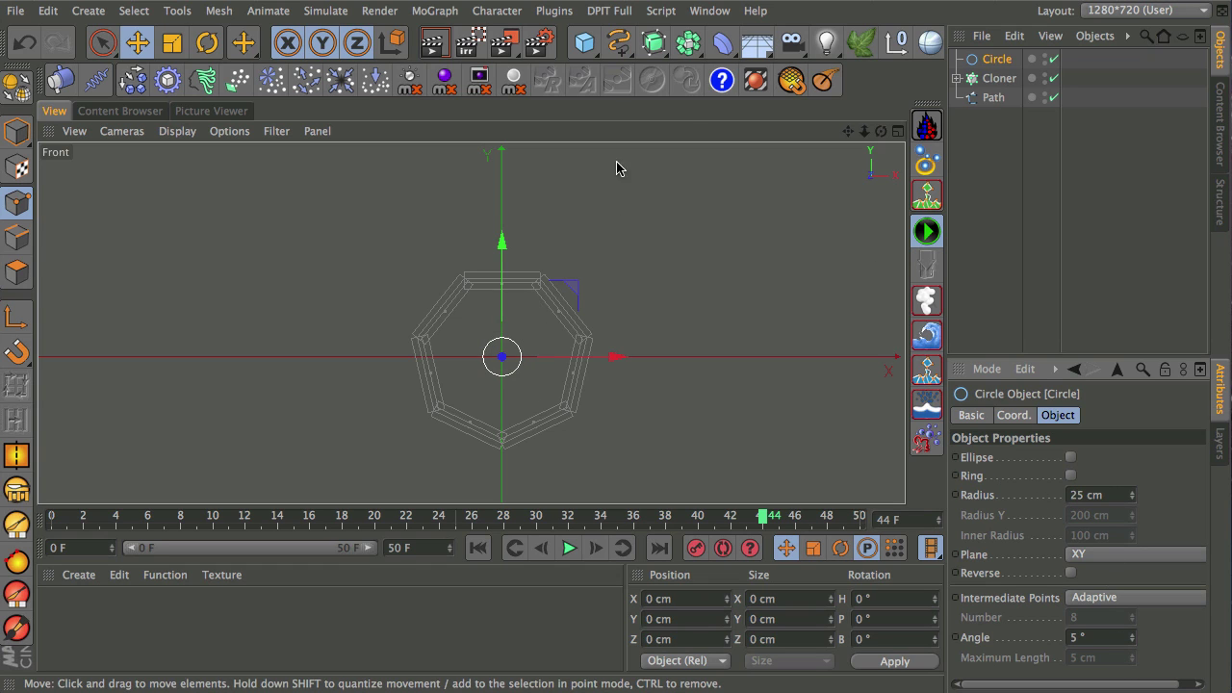
Create a new Sweep NURBS and parent the Circle and the copied Path to it as profile and rail
drag(995, 100, 1009, 75)
drag(689, 50, 749, 128)
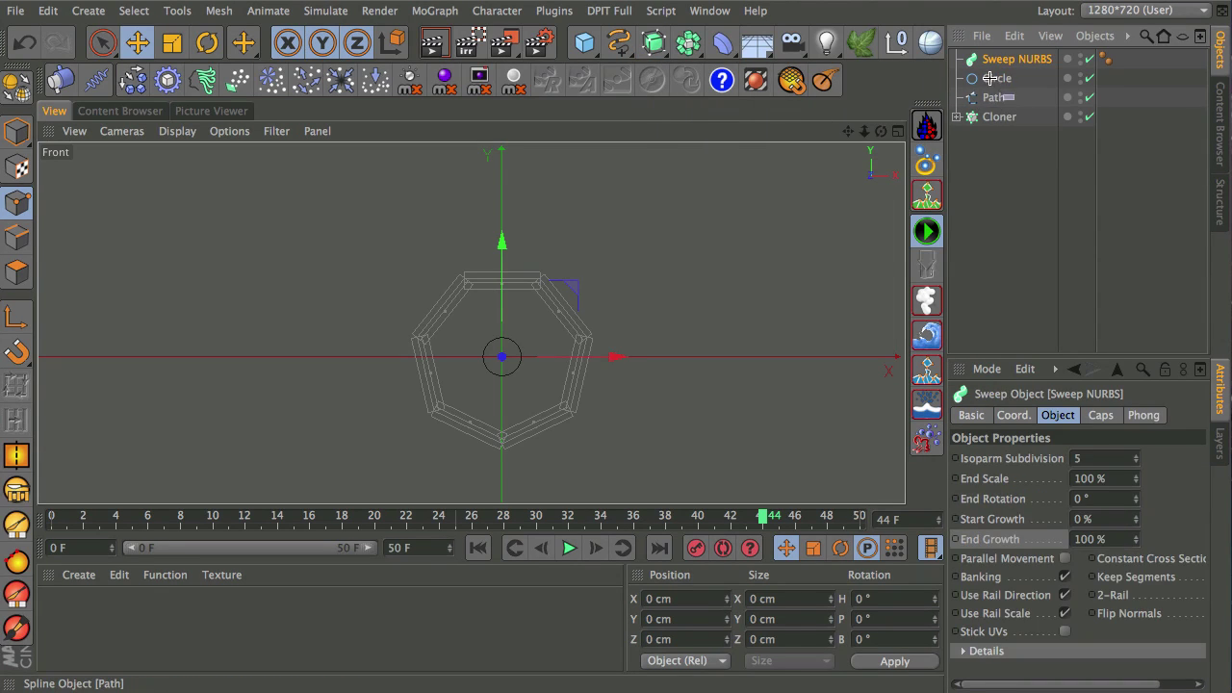
click(991, 78)
shift+click(1001, 97)
drag(1004, 87, 1019, 60)
In the Perspective view, move the core Path's end point out beyond the shell to about 436 cm in Z
middle_click(638, 289)
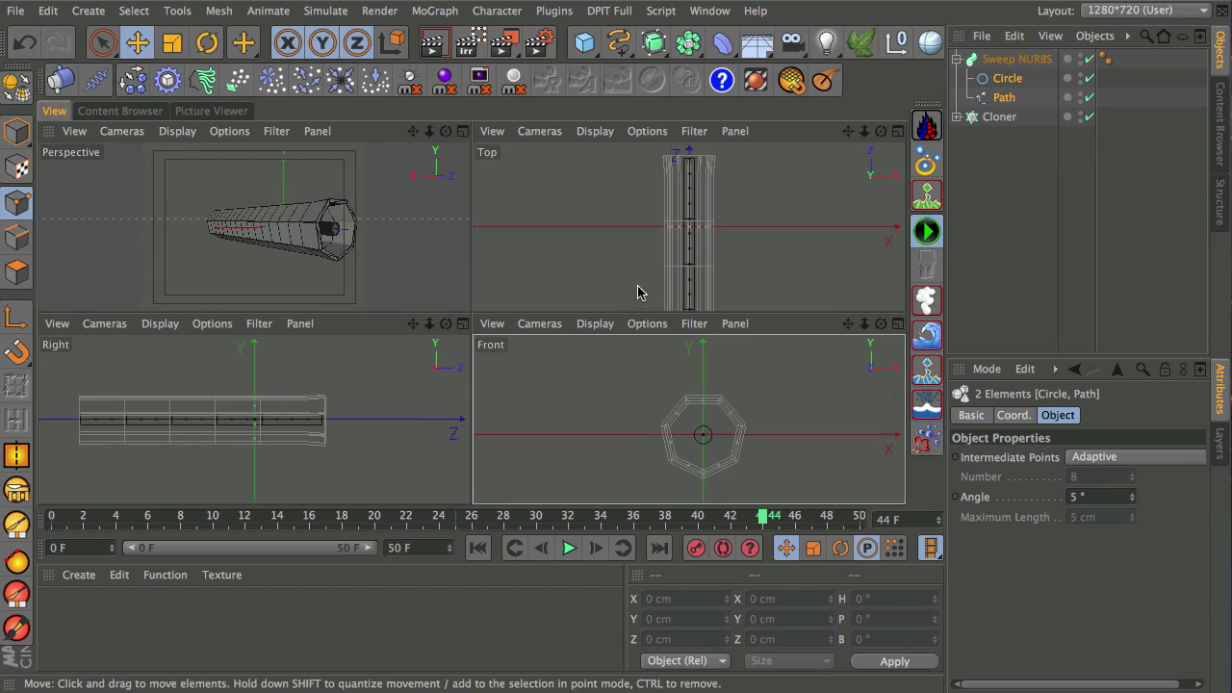
middle_click(394, 261)
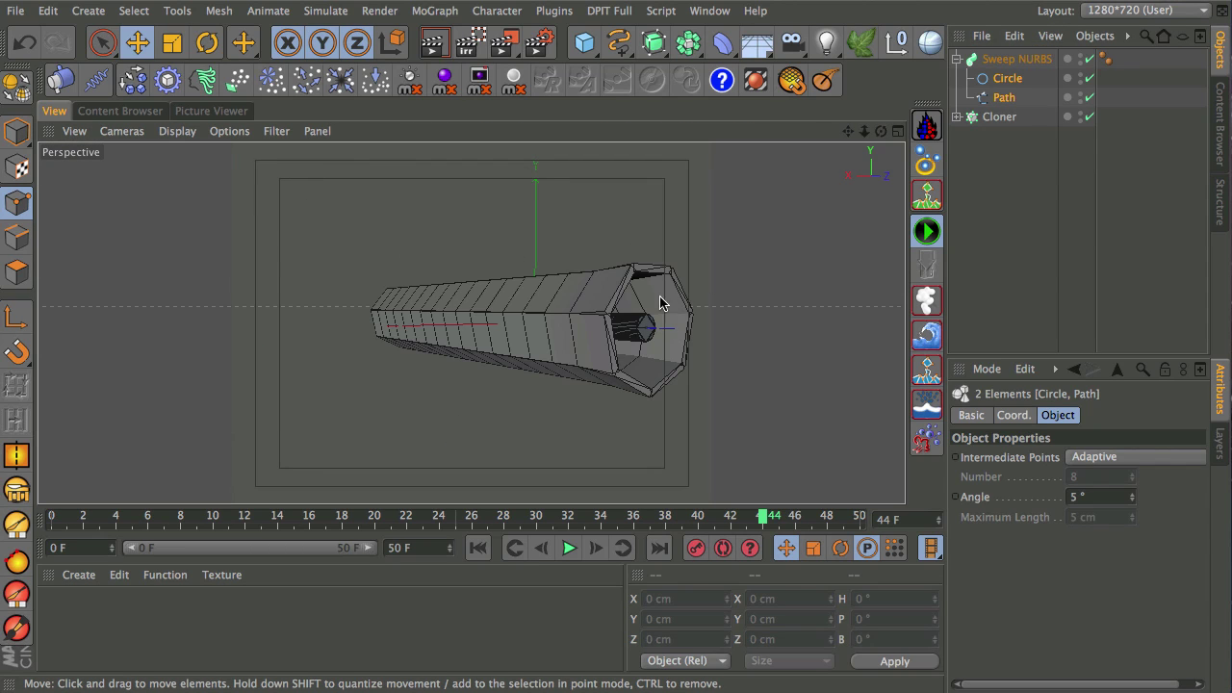
click(1004, 97)
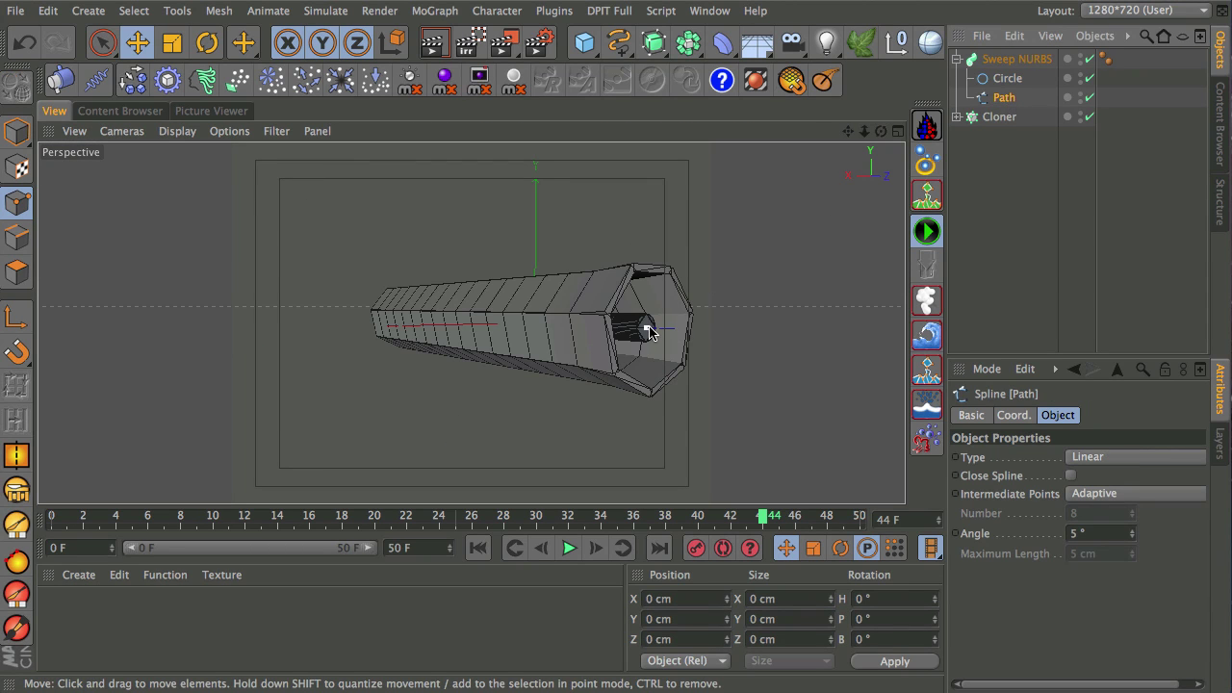
drag(651, 331, 858, 336)
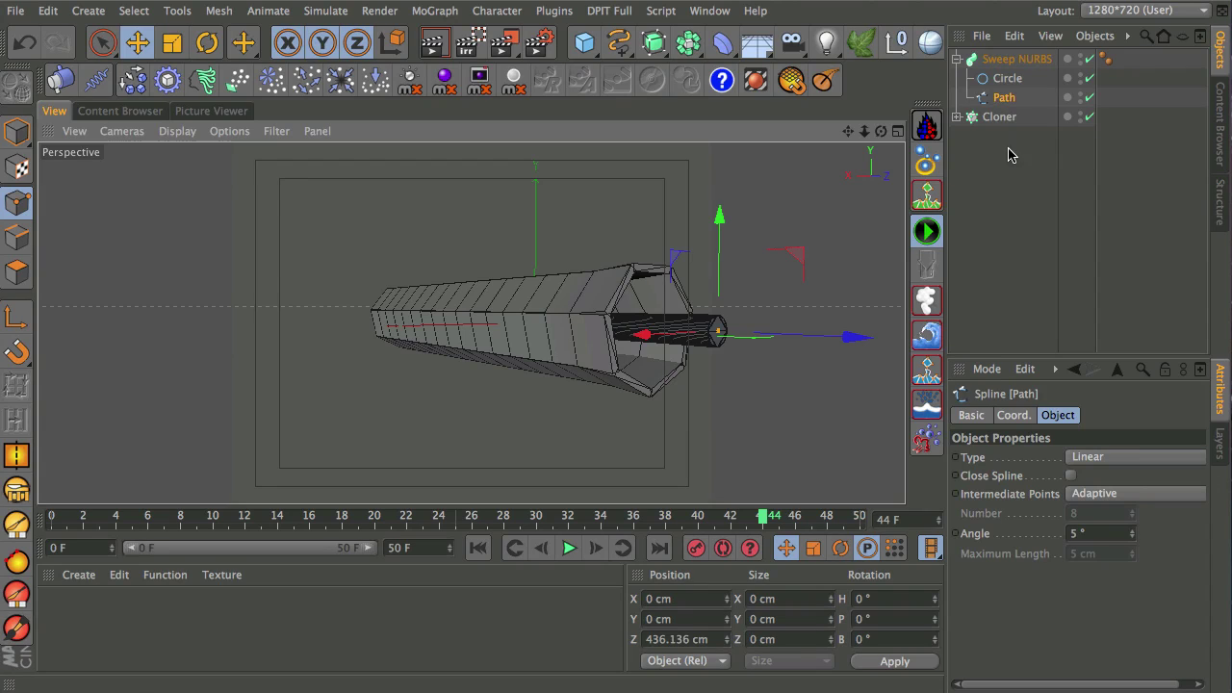
Keyframe the core Sweep NURBS's End Growth at 100% on frame 50 and at 6% on frame 6
click(1006, 60)
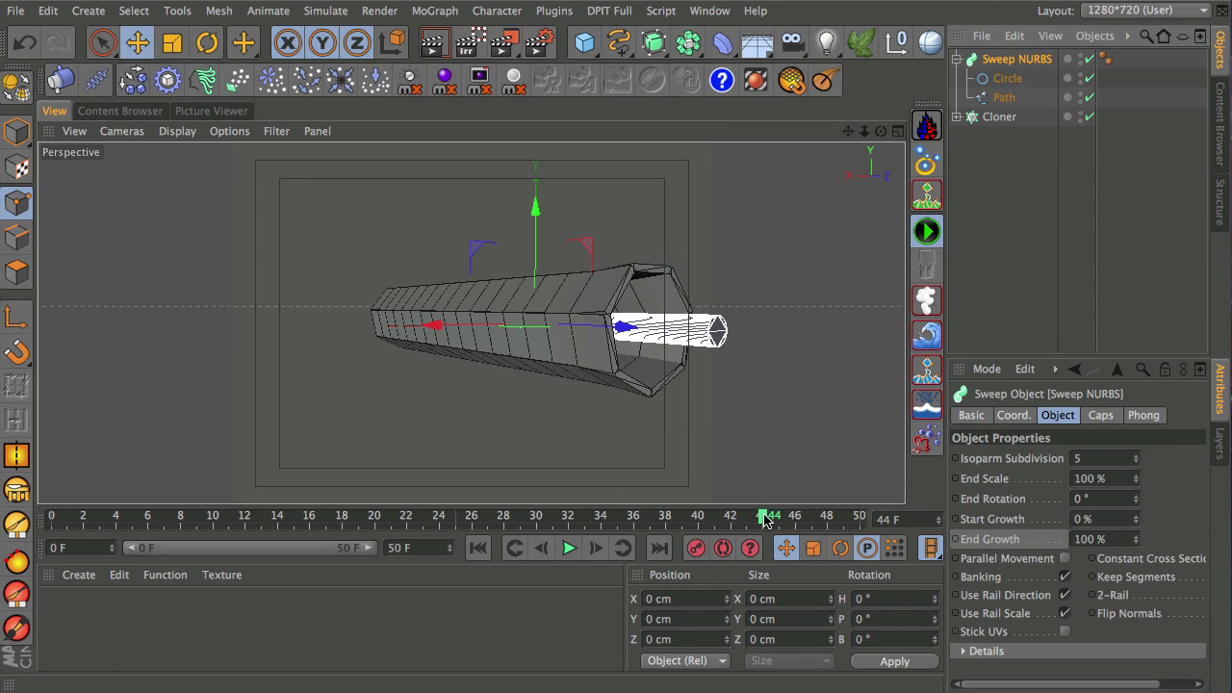
drag(764, 520, 860, 511)
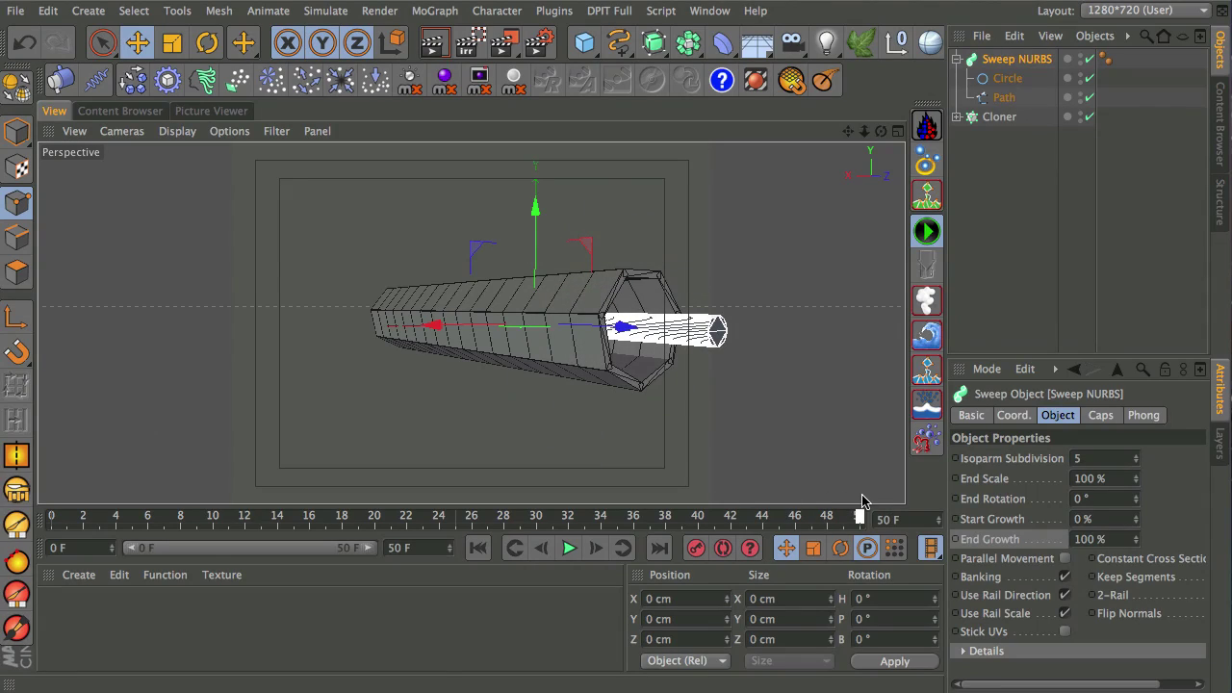
click(957, 539)
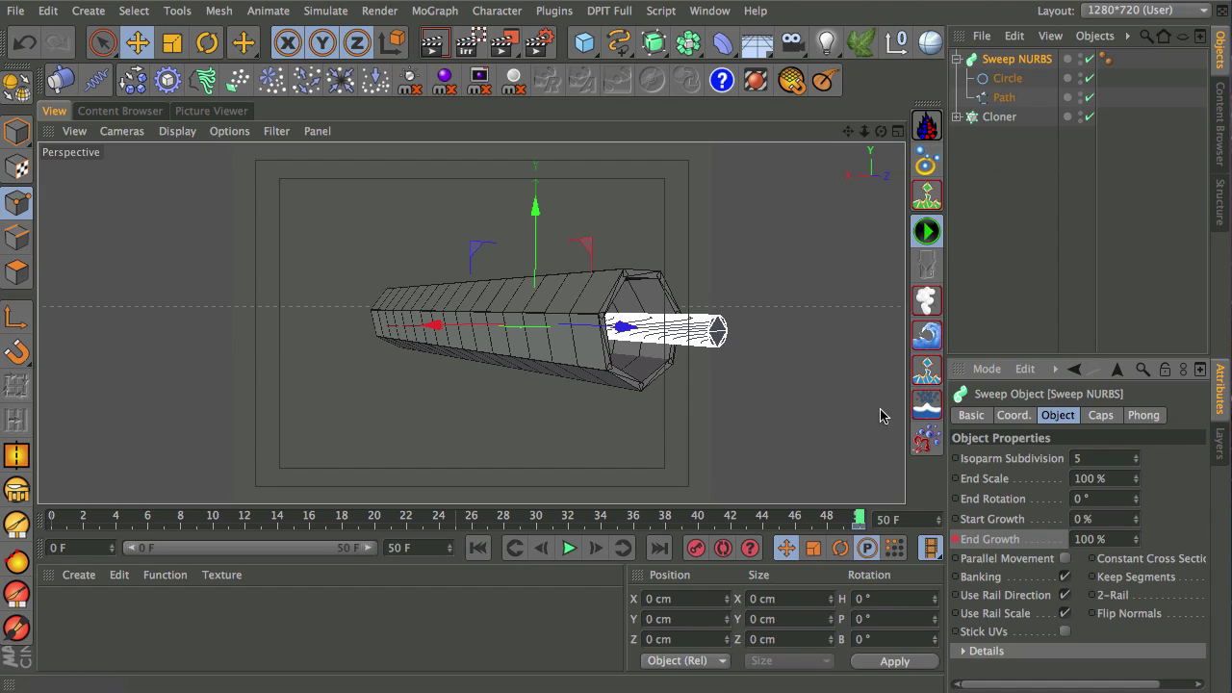
drag(859, 519, 149, 525)
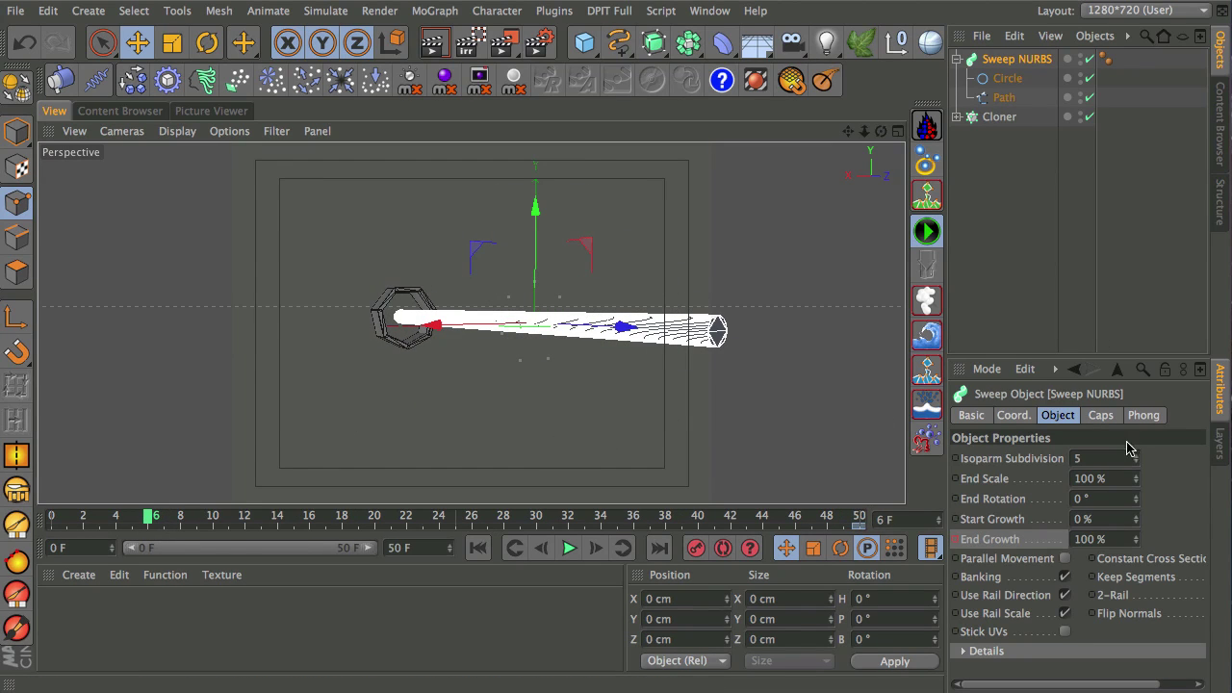
drag(1136, 543, 1134, 637)
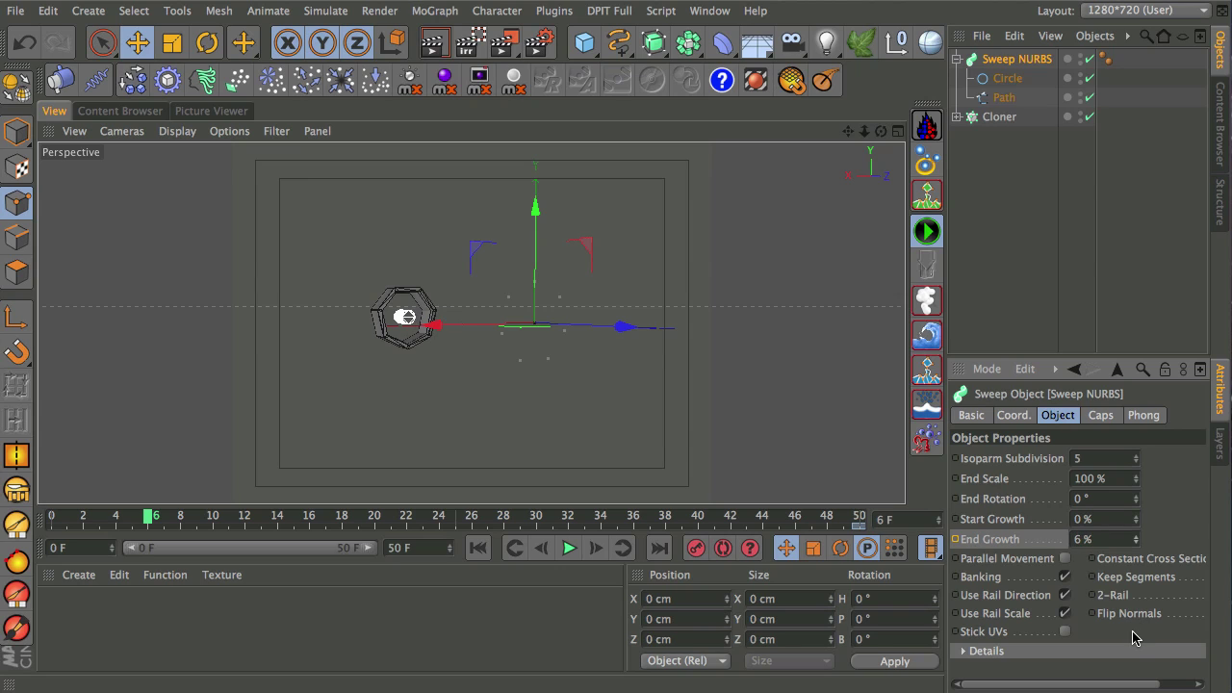
click(957, 540)
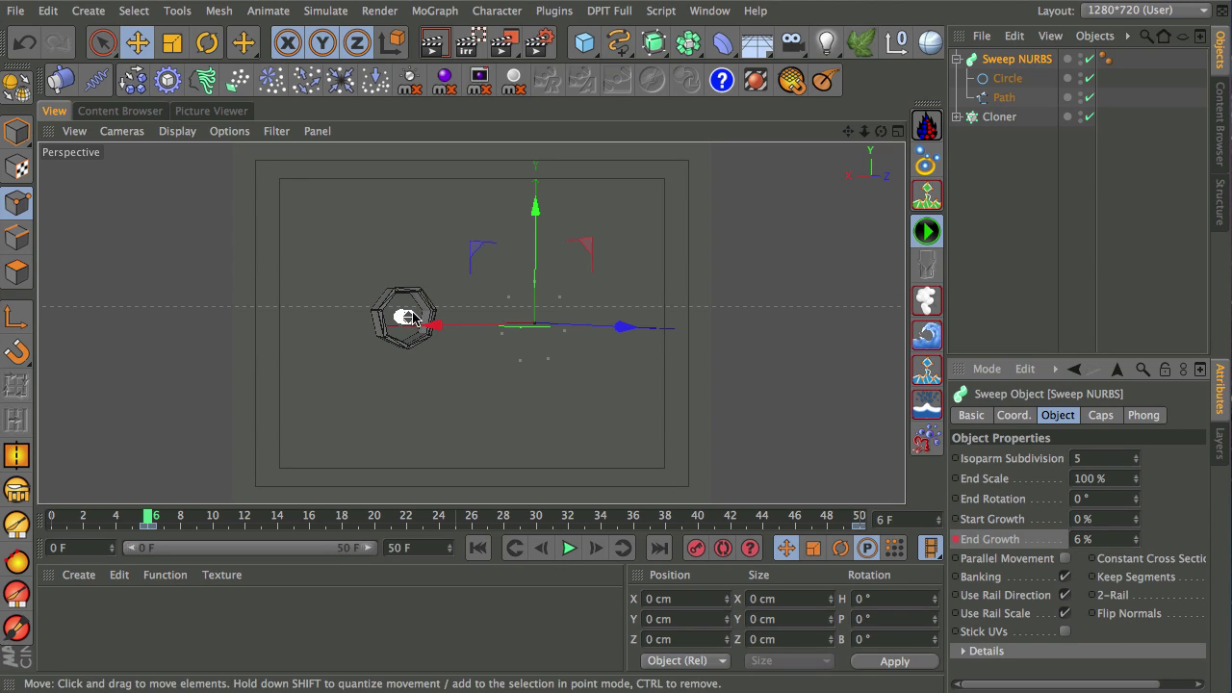
Deselect the core sweep and play the animation to check its growth against the opening shell, stopping at frame 25
click(1023, 186)
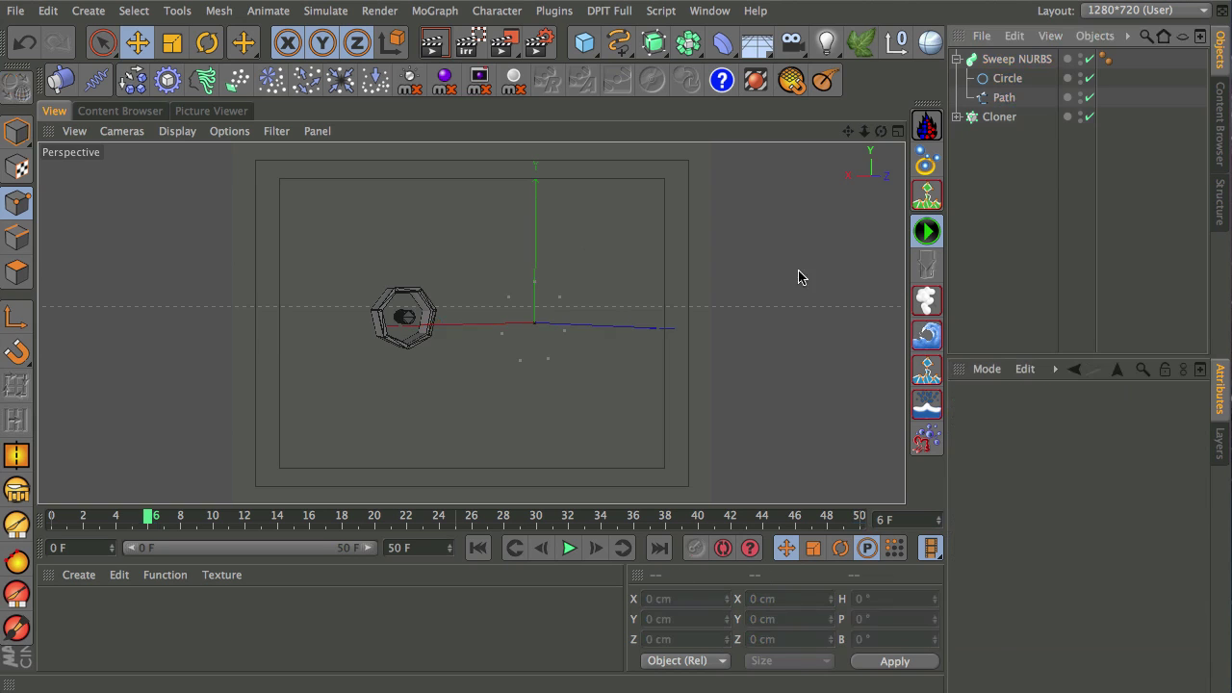
click(568, 551)
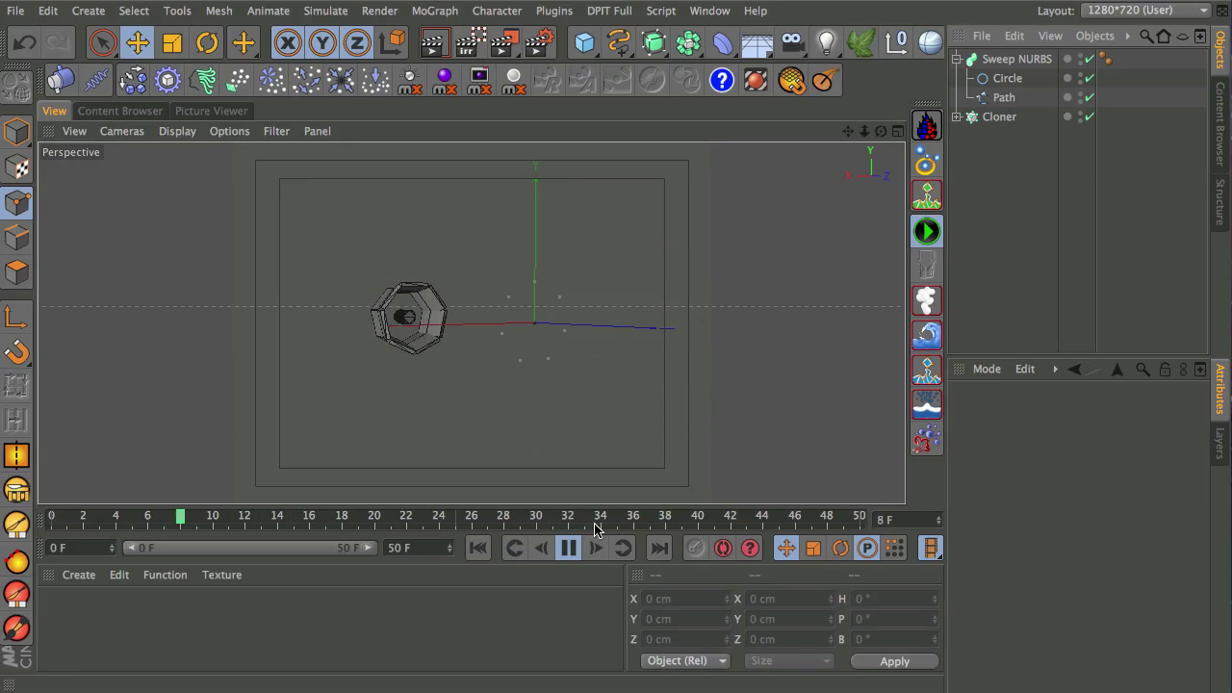
click(568, 548)
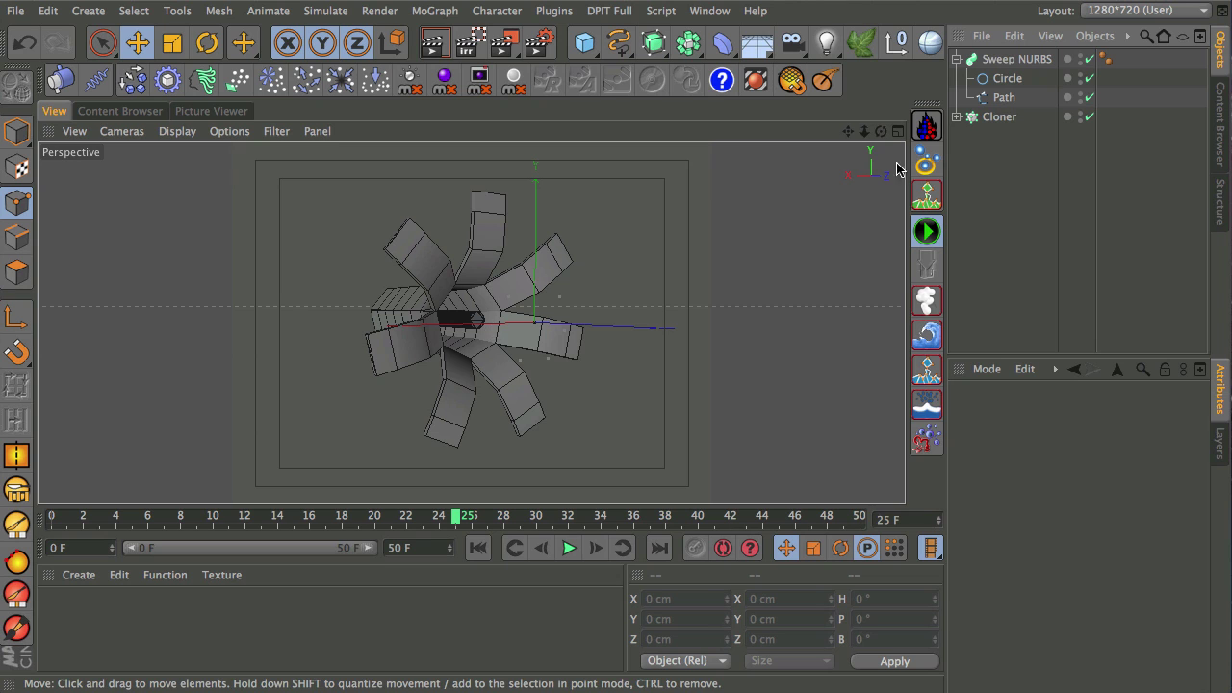
Duplicate the core sweep's Path to the top level of the scene and collapse the Cloner and Sweep NURBS hierarchies
click(956, 116)
click(1035, 198)
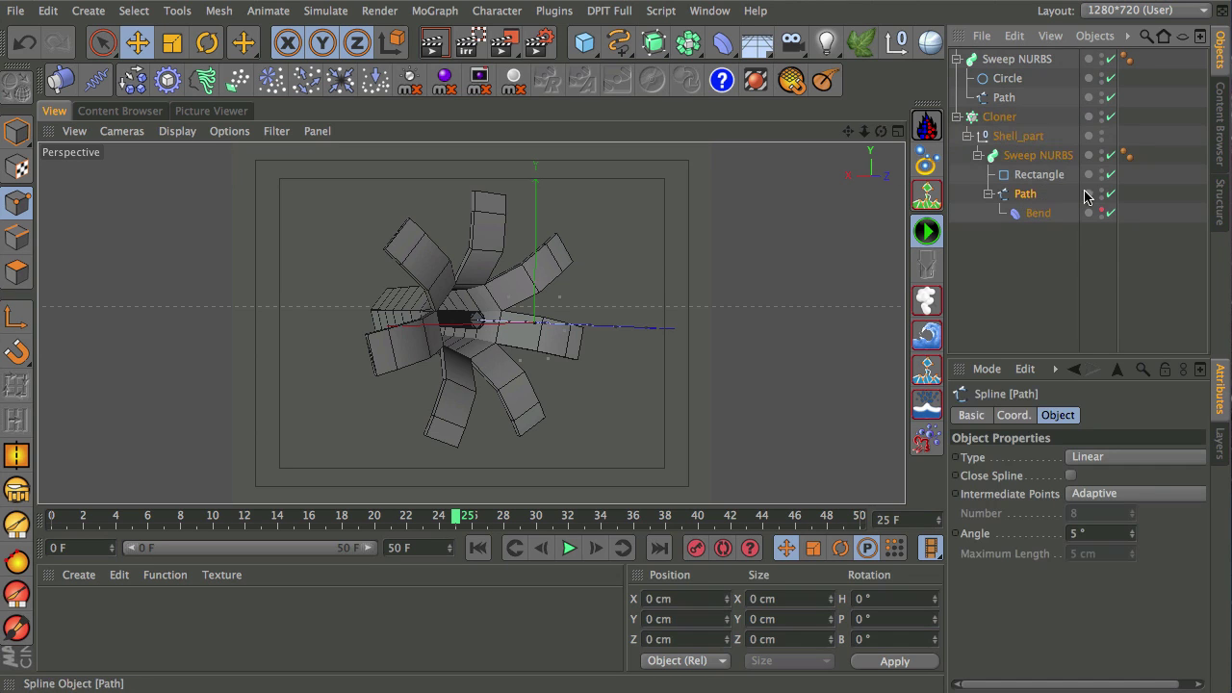
click(1040, 99)
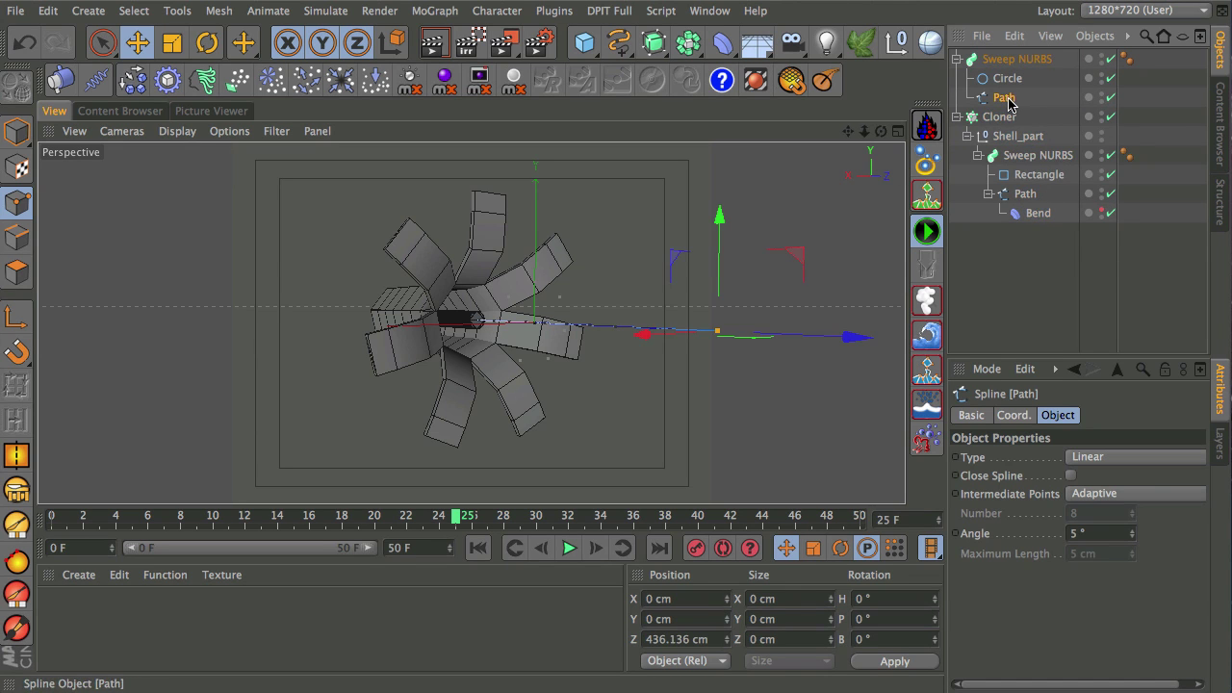
ctrl+drag(1008, 103, 1040, 327)
click(958, 116)
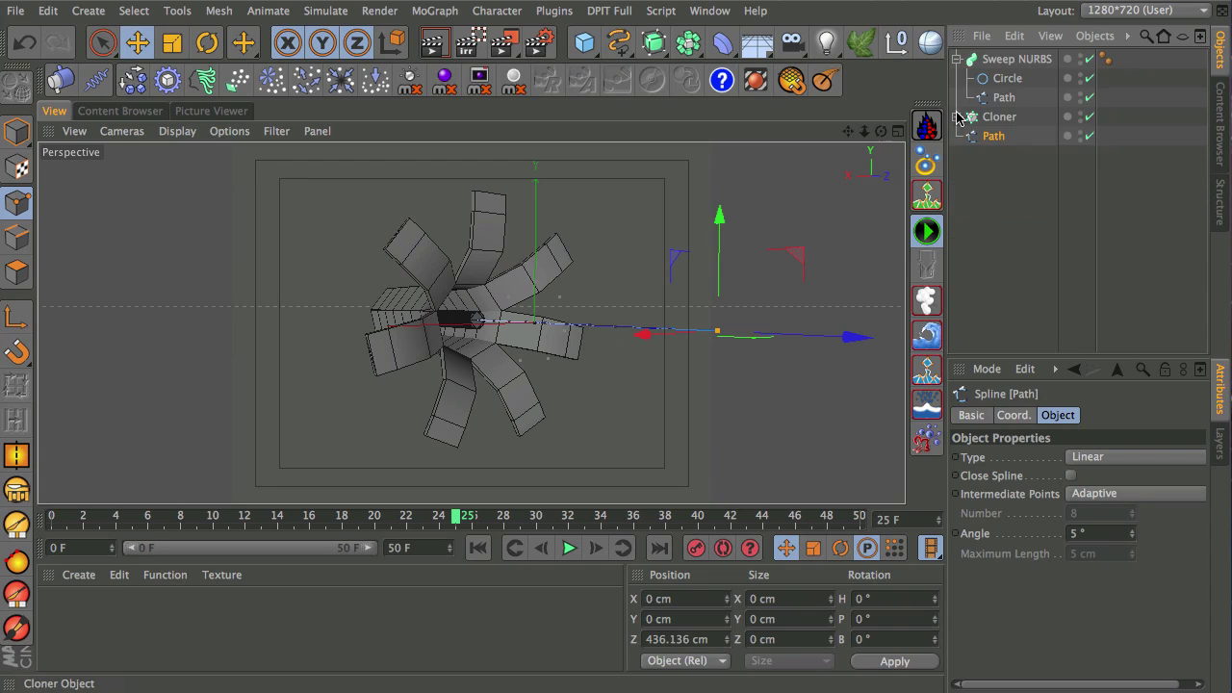
click(962, 55)
click(957, 59)
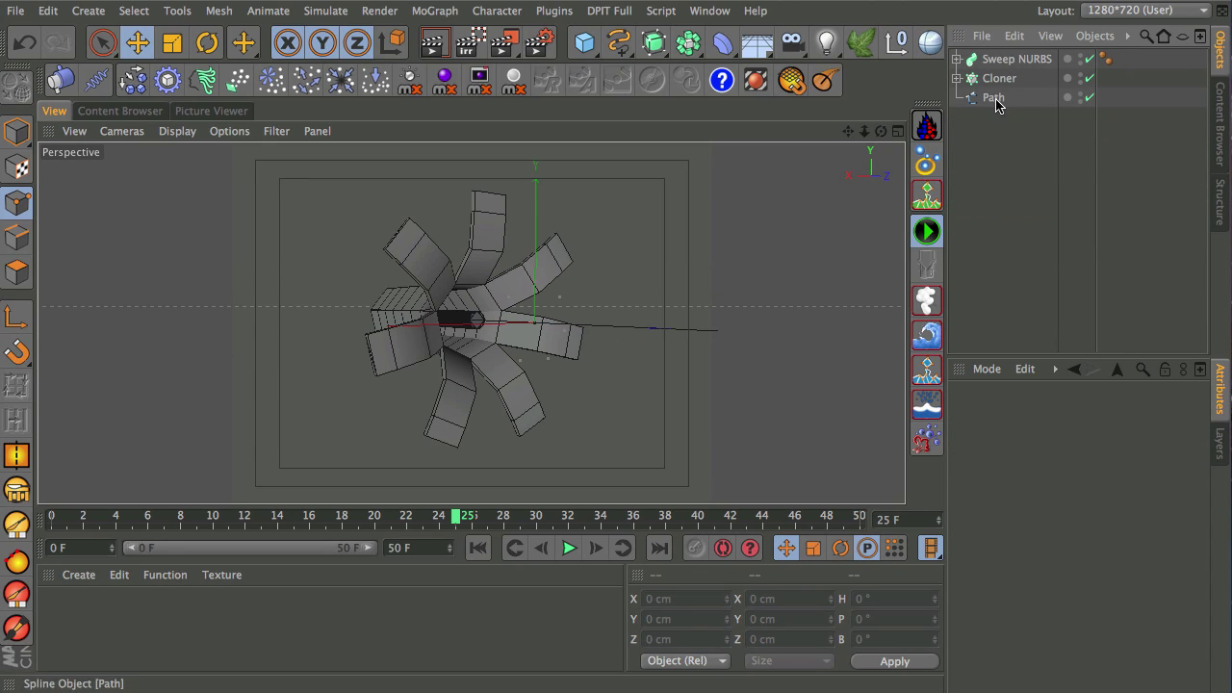
In point mode, pull the duplicated Path's end point back along Z toward the shell to shorten the spline
click(994, 98)
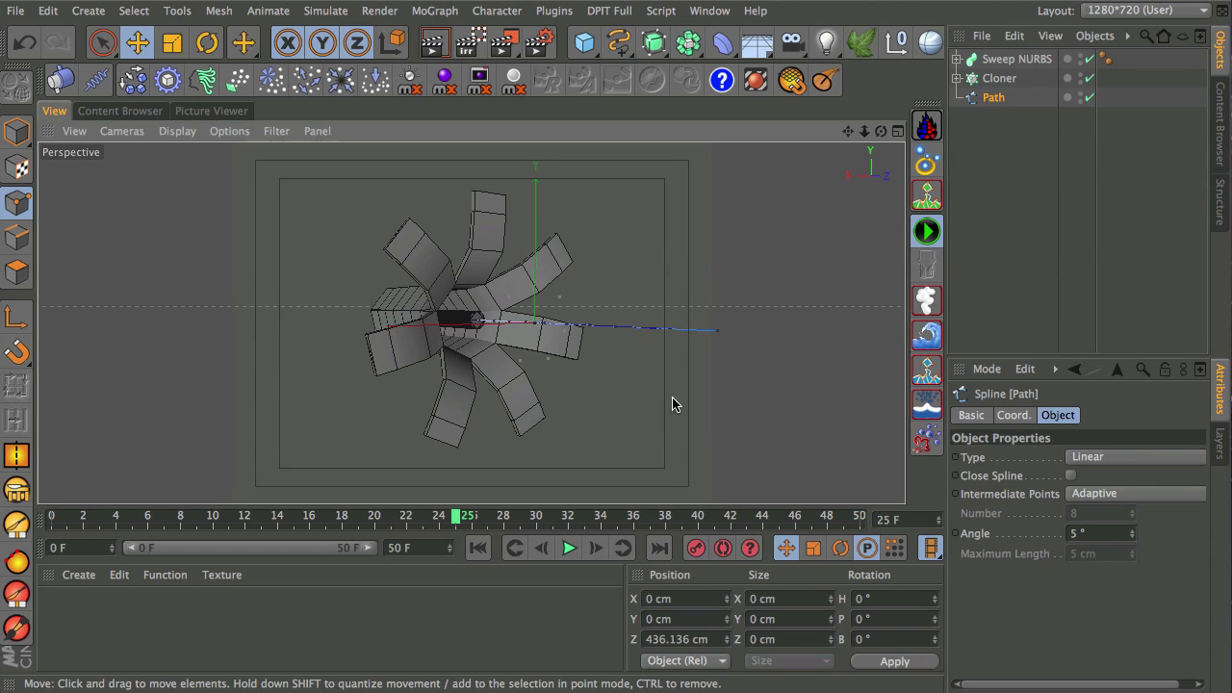
key(ctrl+z)
alt+drag(725, 368, 753, 208)
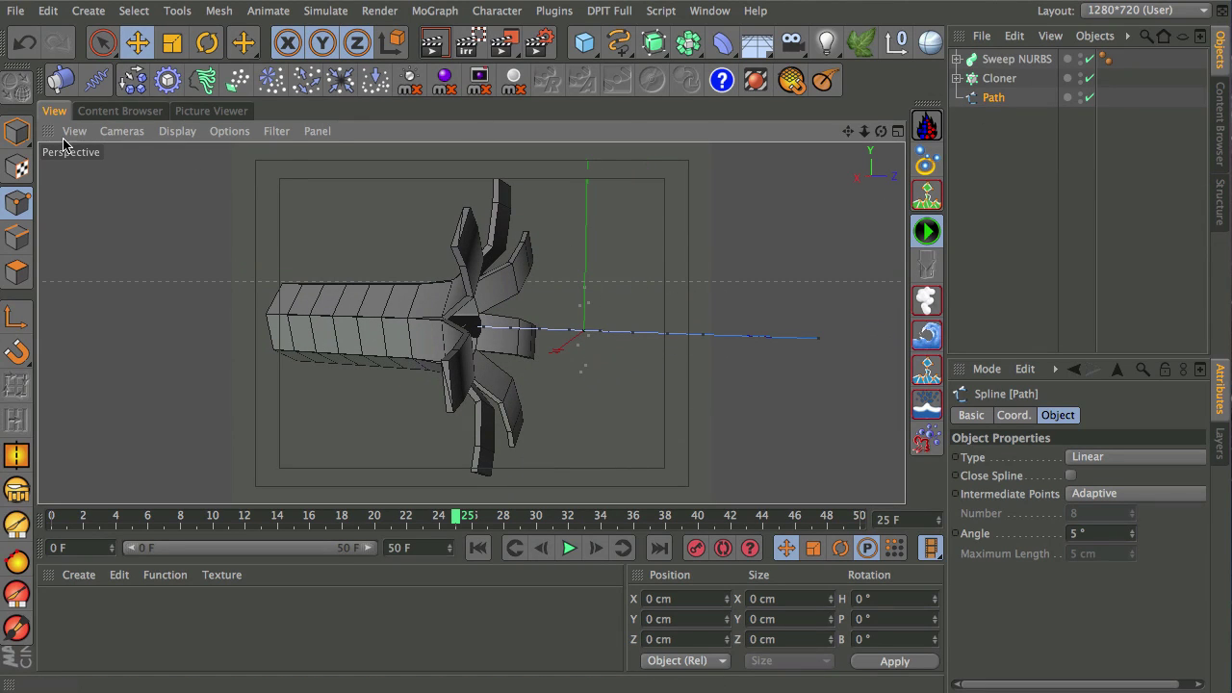
click(17, 131)
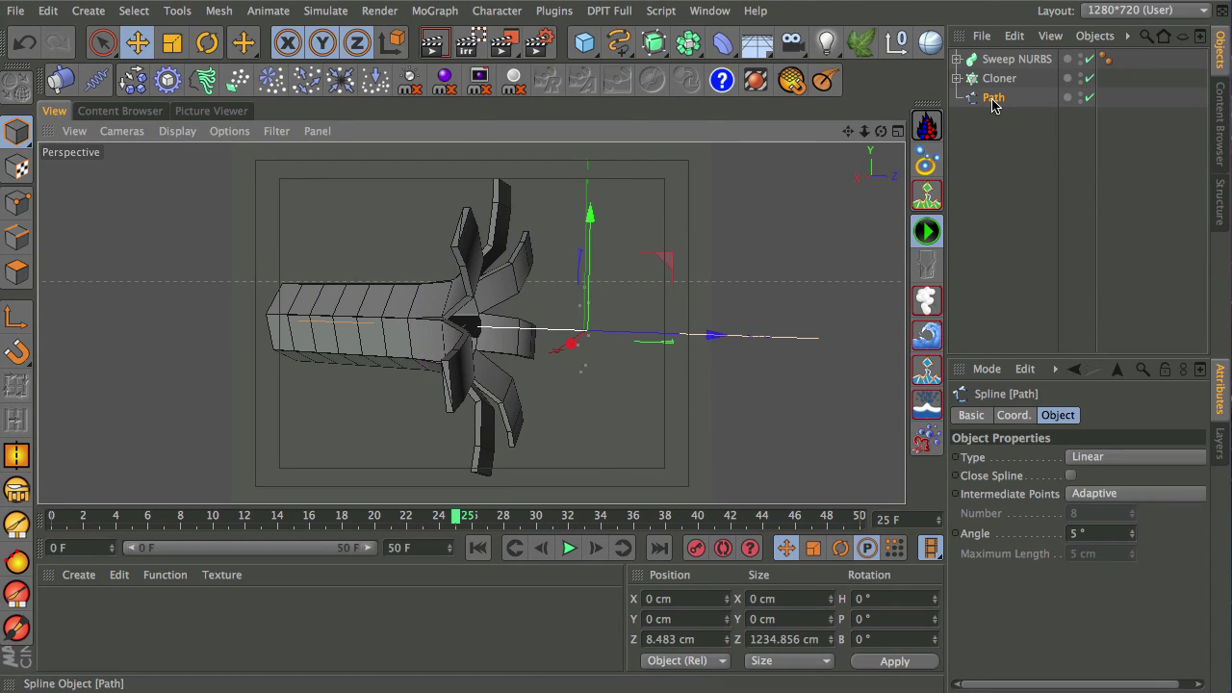
click(17, 202)
click(820, 339)
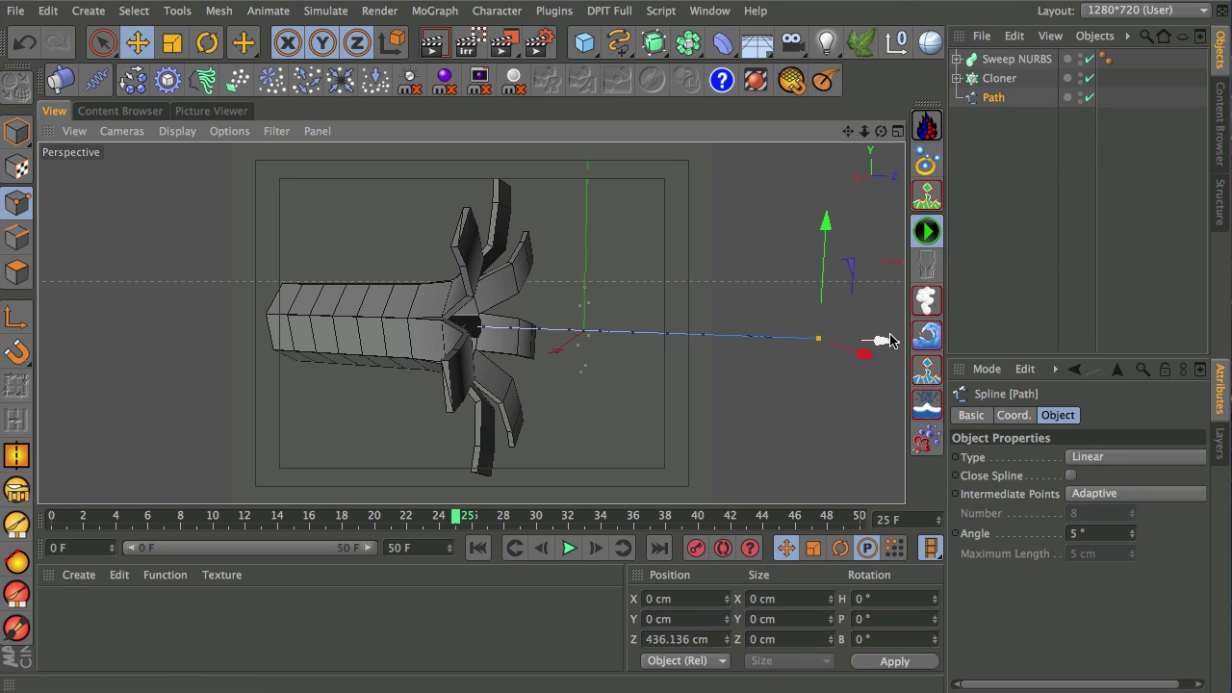
drag(874, 336, 790, 343)
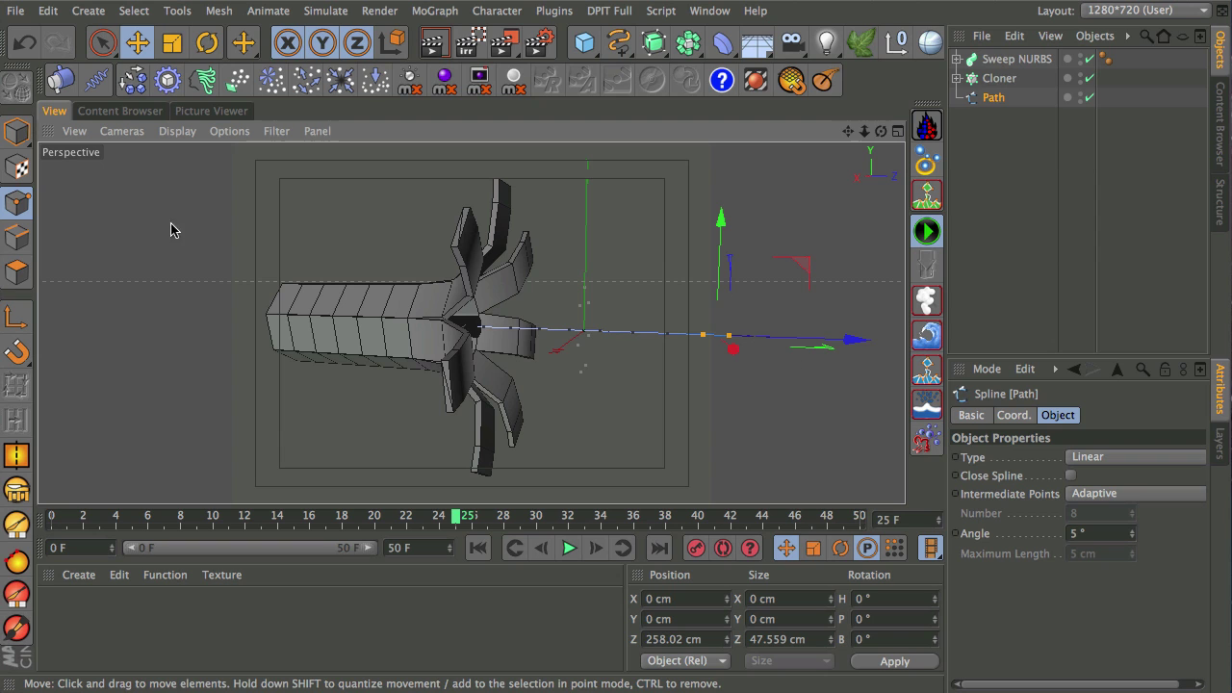
Scale the duplicated Path down to about 573 cm along Z and move it back inside the shell to about Z -392 cm
key(ctrl+a)
key(t)
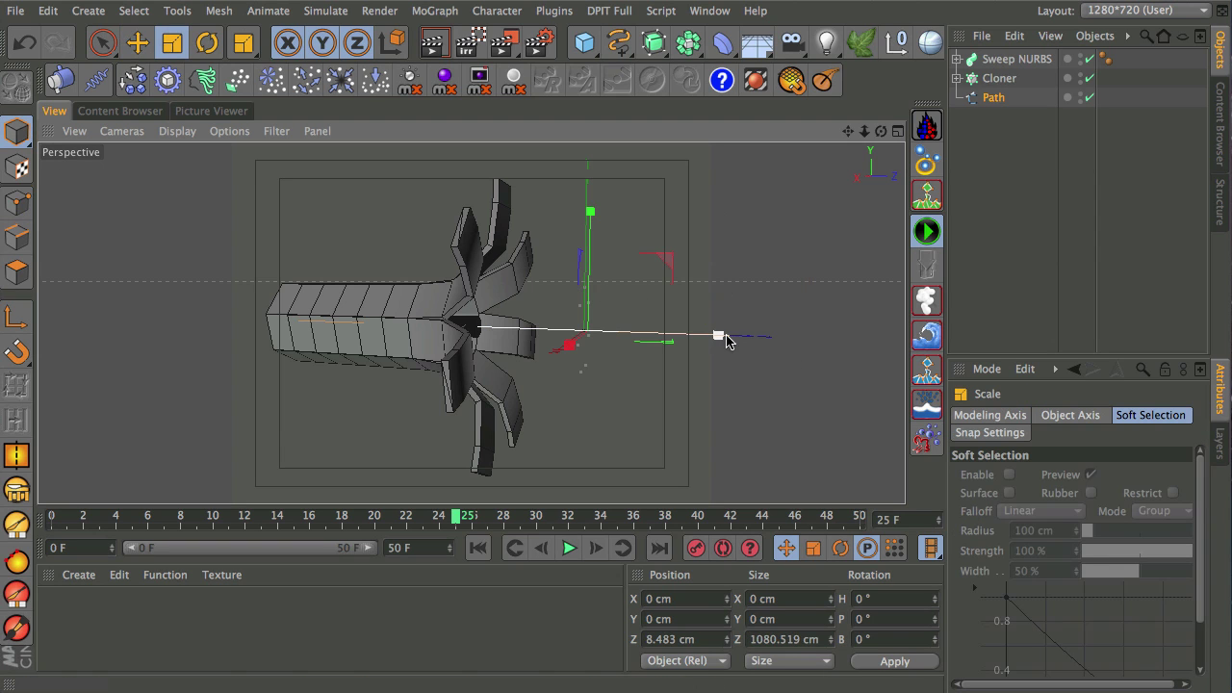
drag(727, 339, 534, 347)
key(e)
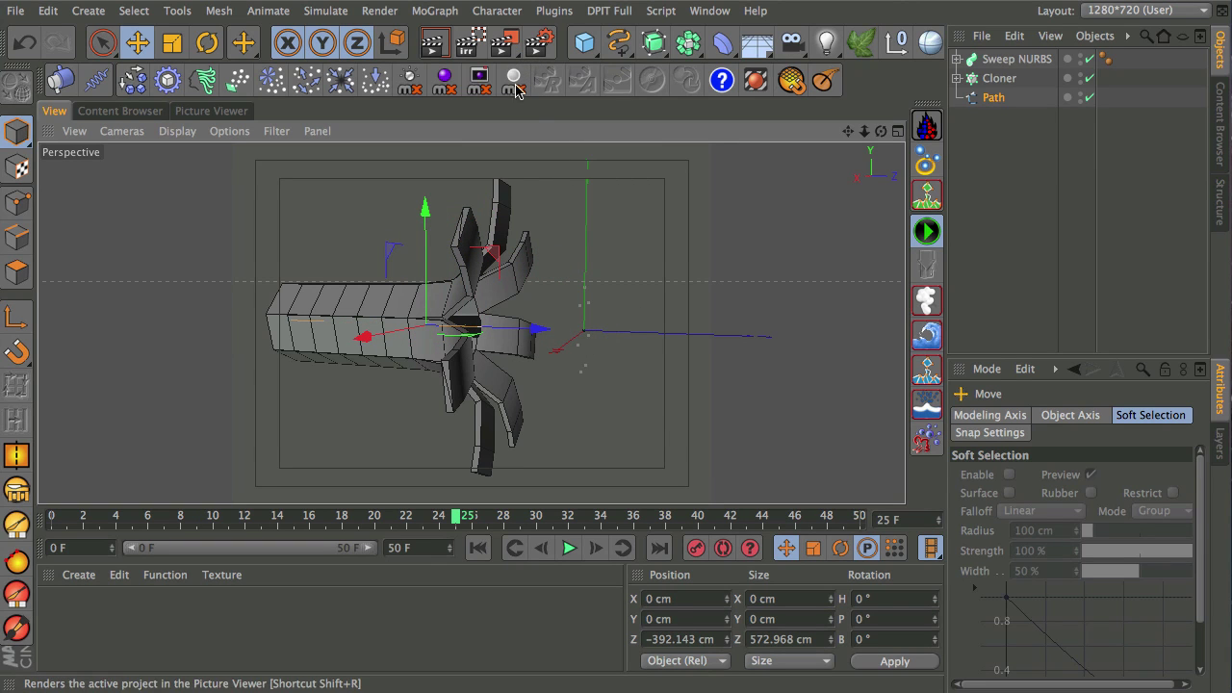
alt+drag(661, 304, 584, 228)
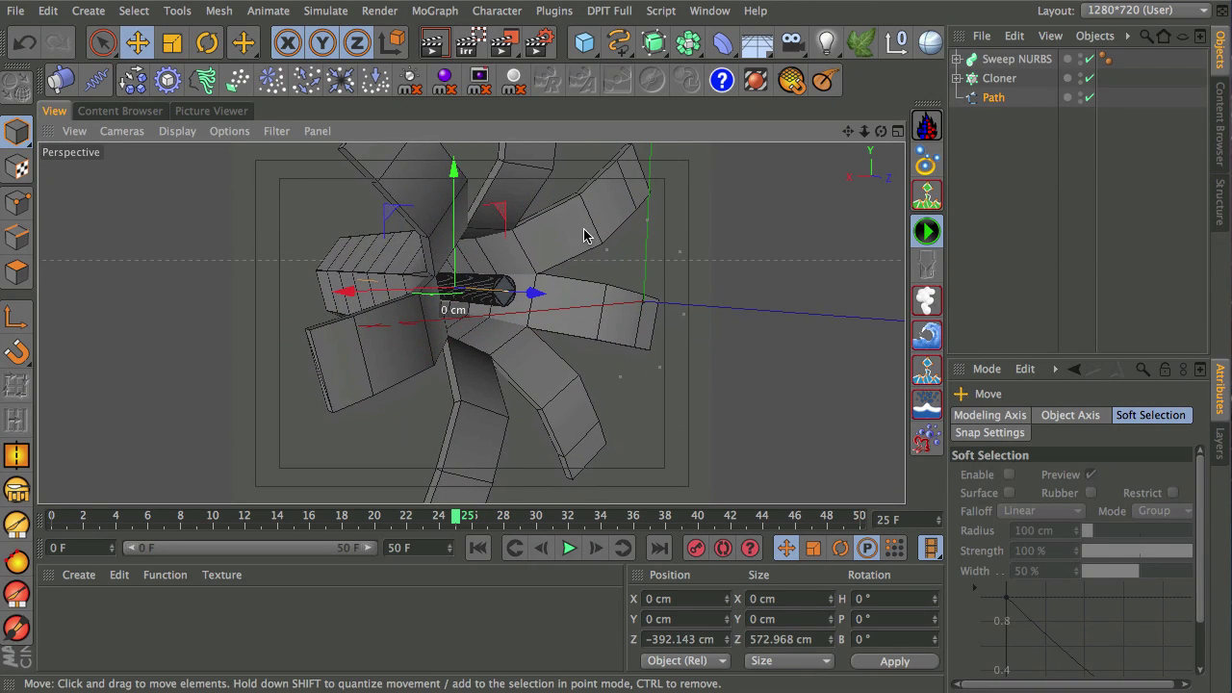
Add a Reeper X object from the plugins and nest the shortened Path under it
click(1022, 145)
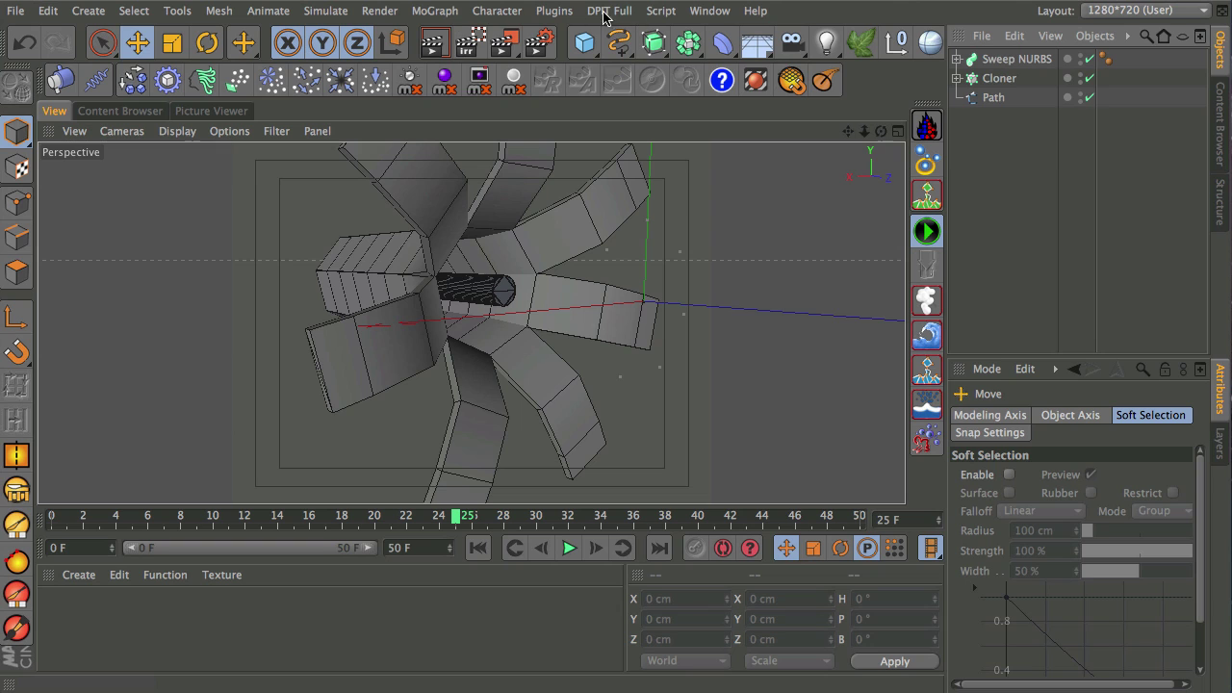
click(564, 12)
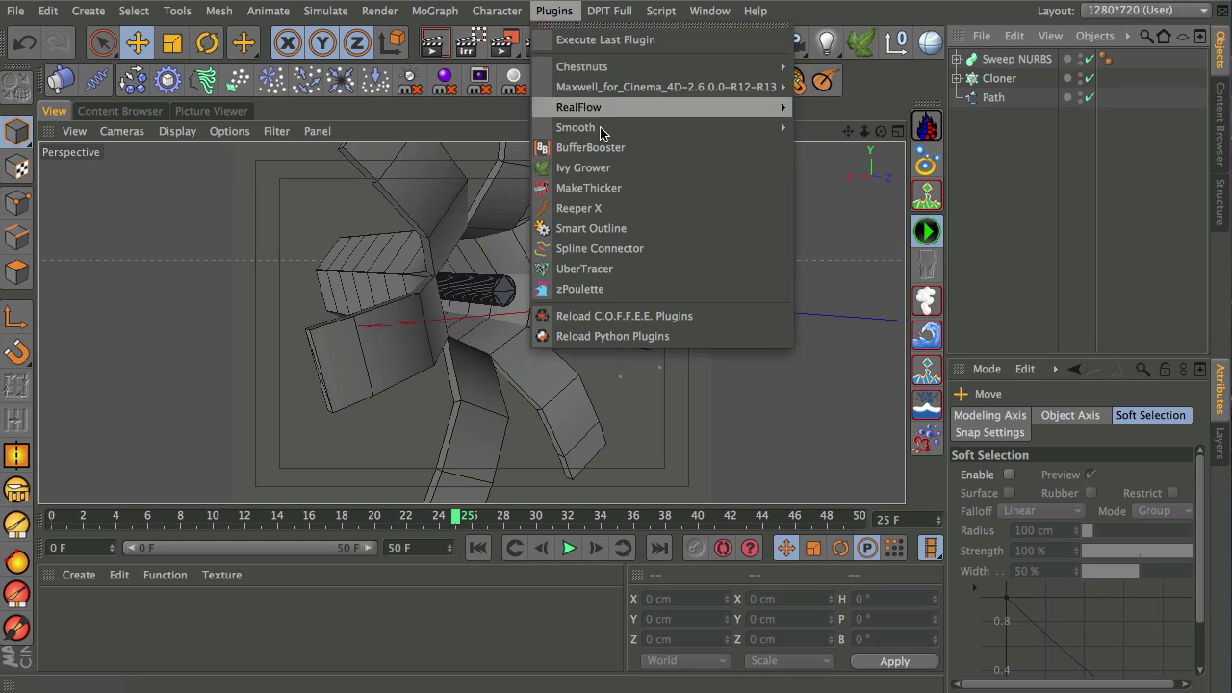
click(597, 208)
drag(991, 116, 1013, 62)
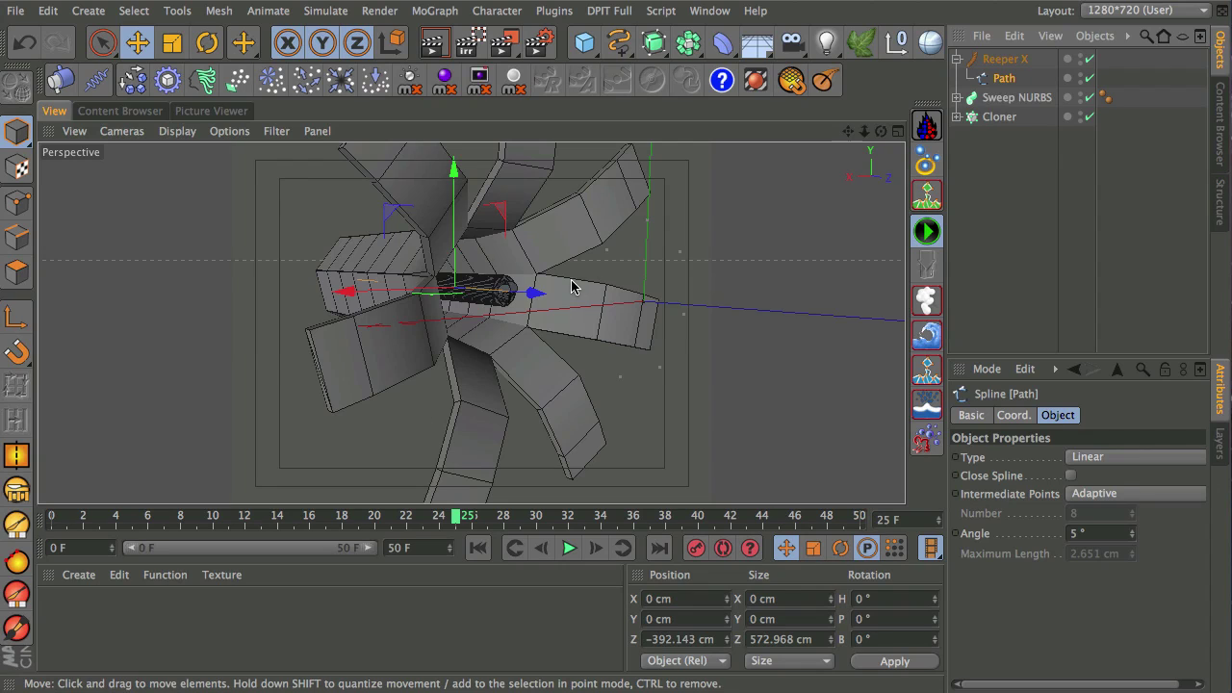
alt+drag(572, 287, 509, 297)
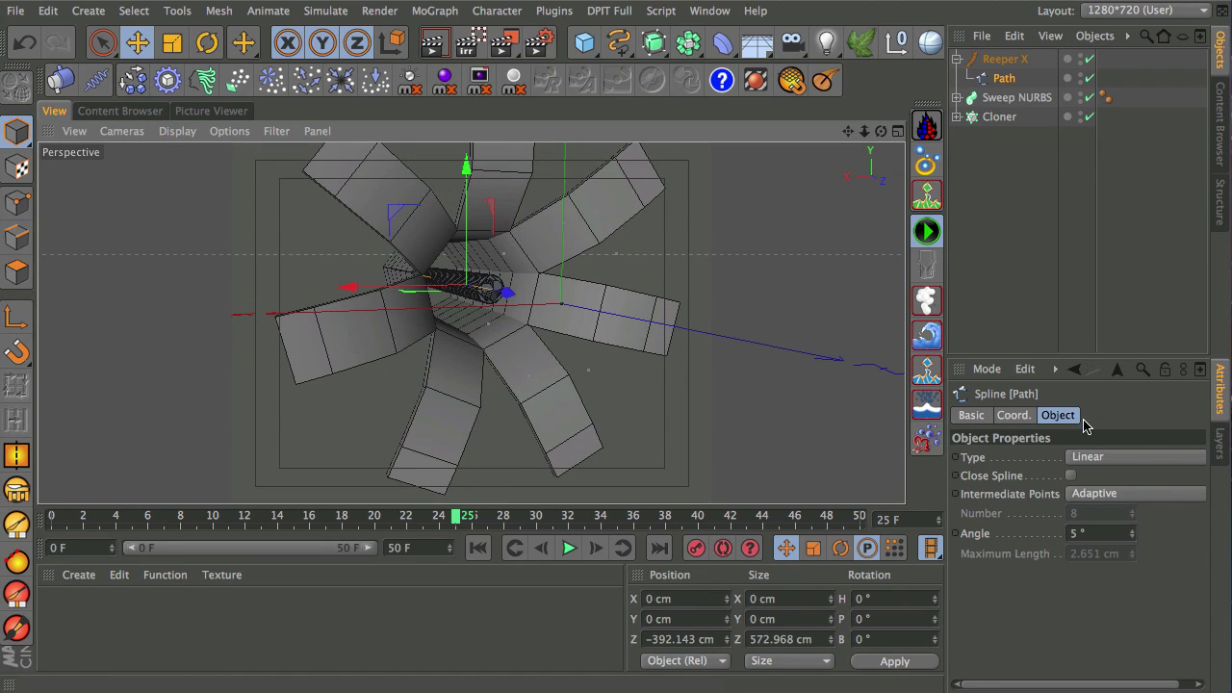
Set the Reeper X object to 30 coils and 5 strands in its general settings
click(1005, 59)
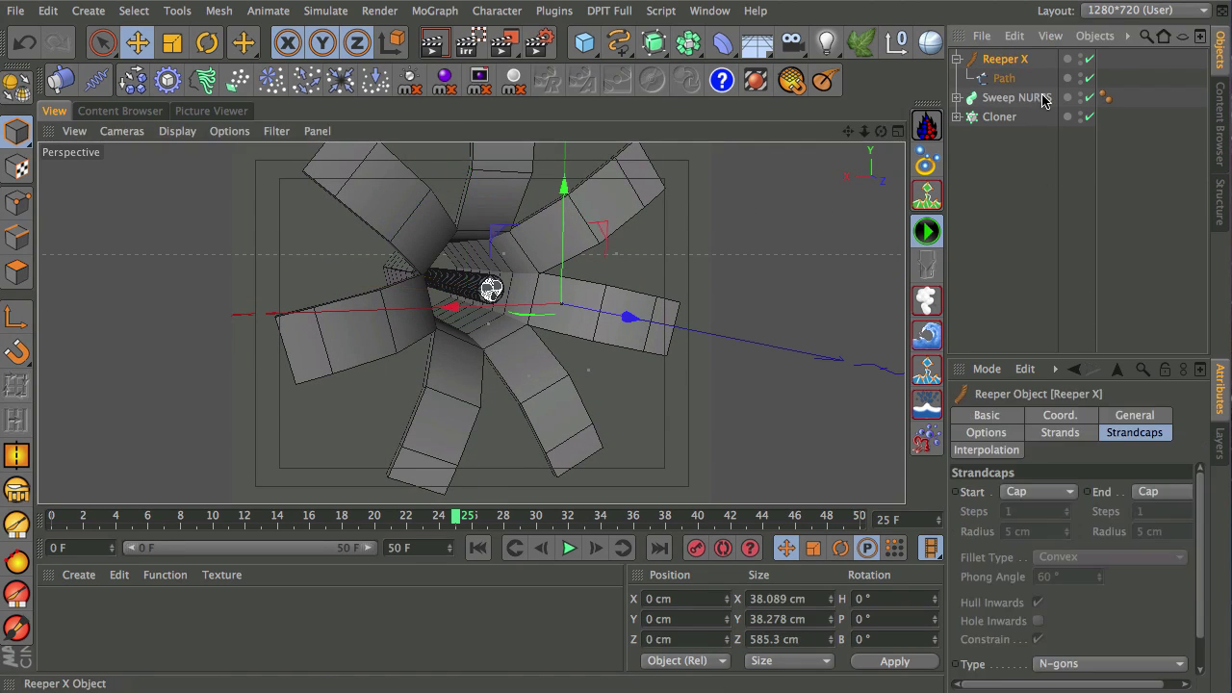
click(1129, 418)
double_click(1041, 498)
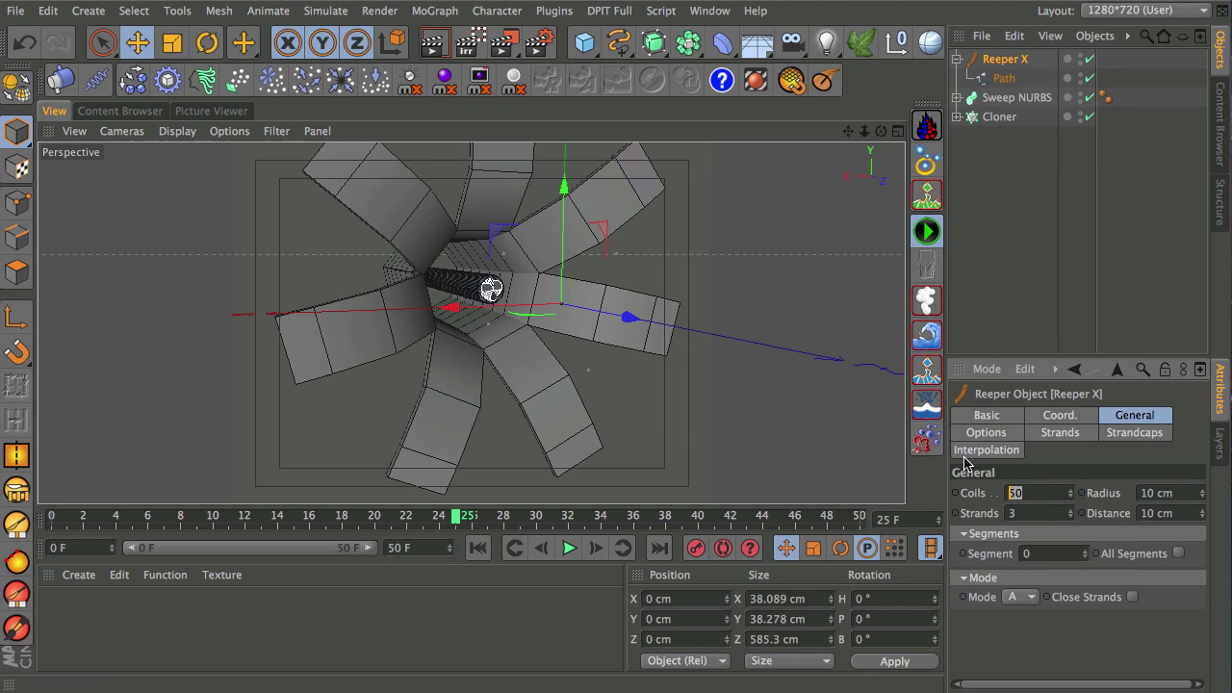
text(30)
key(Return)
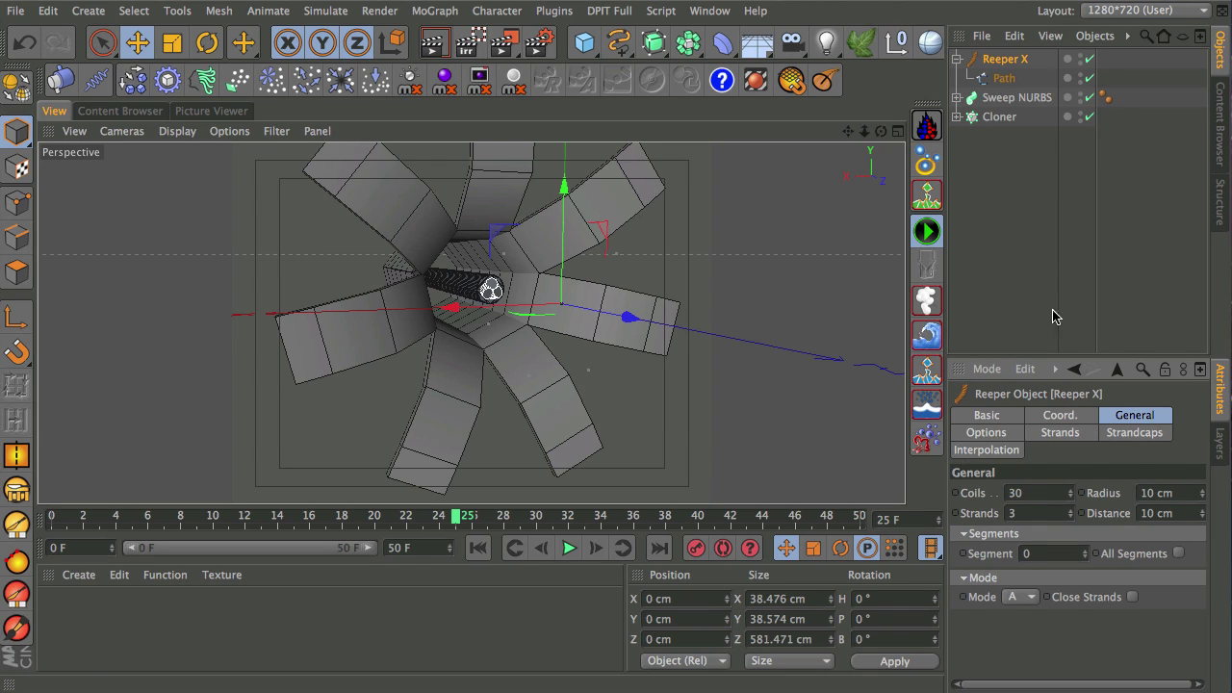
click(1069, 511)
click(1069, 510)
scroll(536, 300, up, 10)
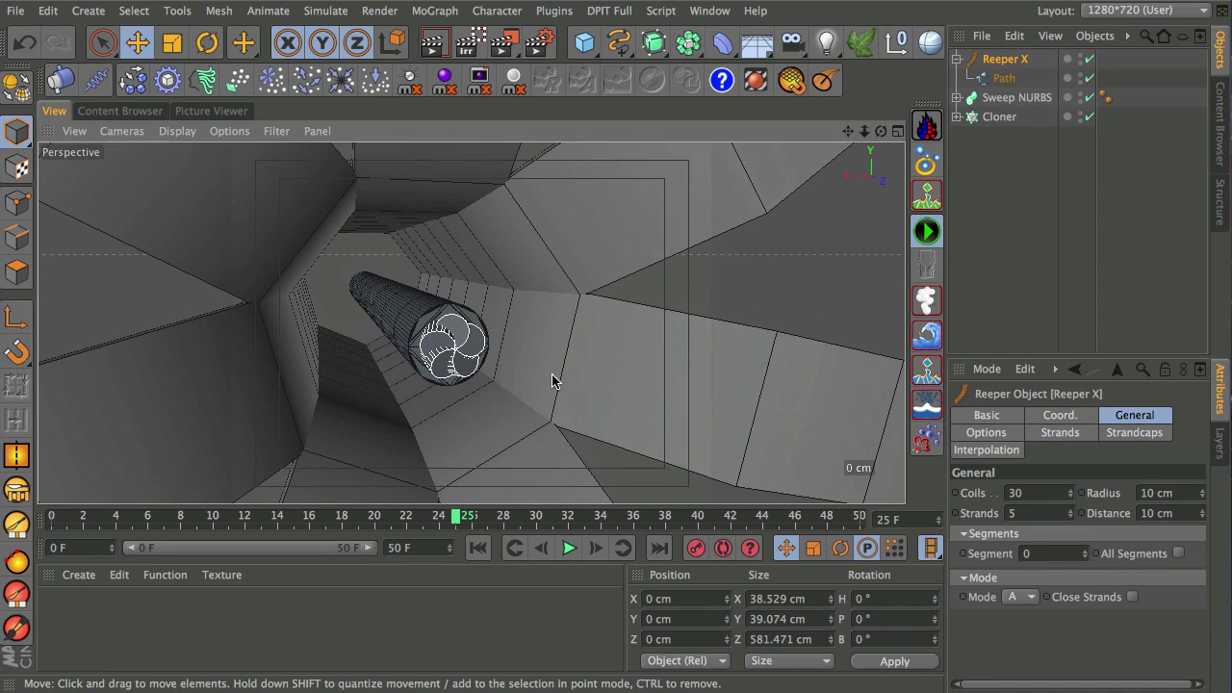
Set the Reeper X radius to 18 cm and distance to 63 cm, and reduce the coils to 15
alt+drag(552, 380, 536, 335)
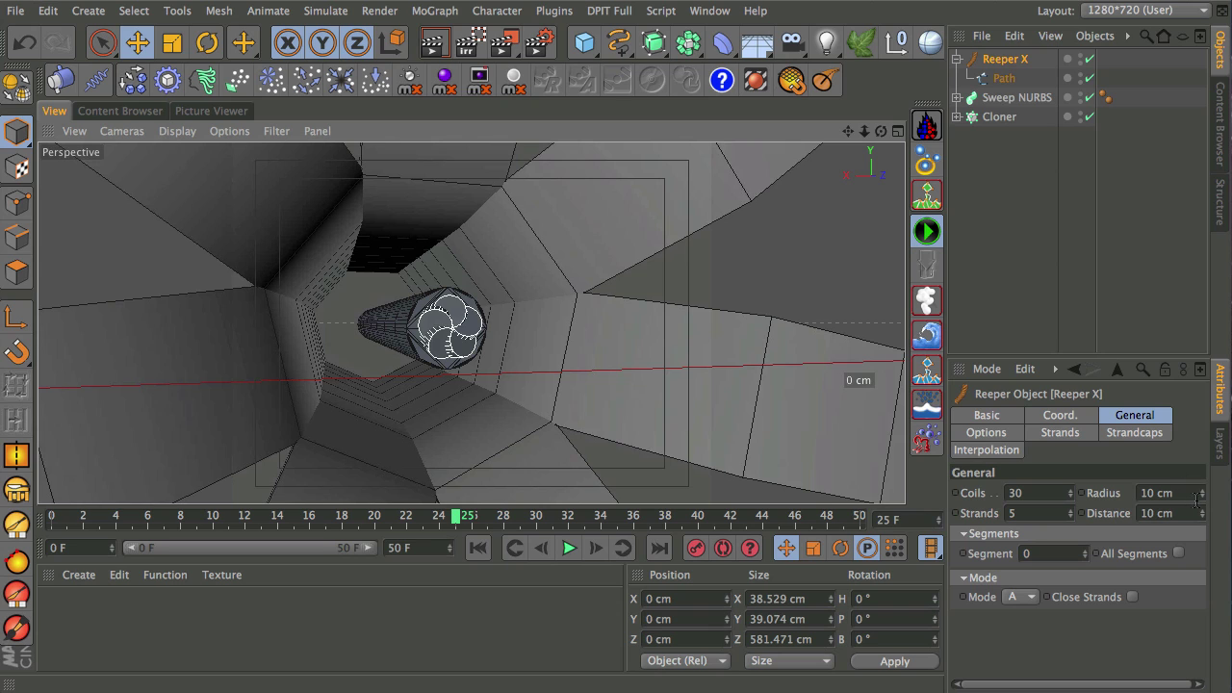
drag(1204, 492, 1203, 495)
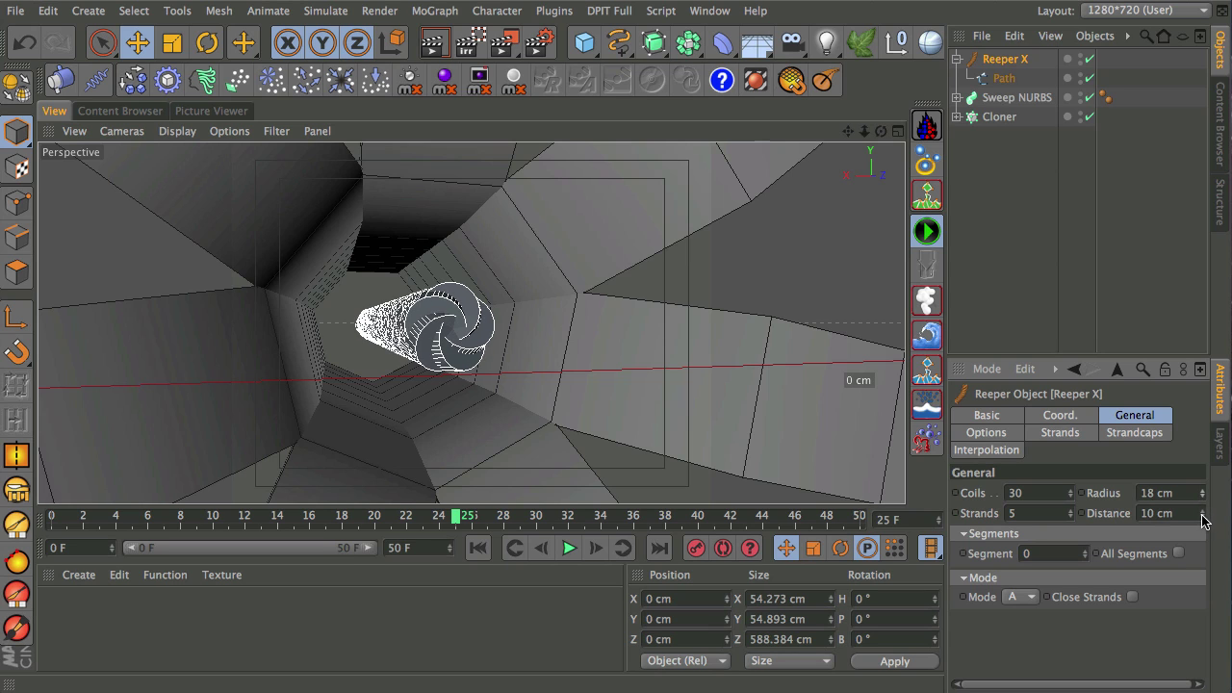
drag(1202, 520, 1185, 464)
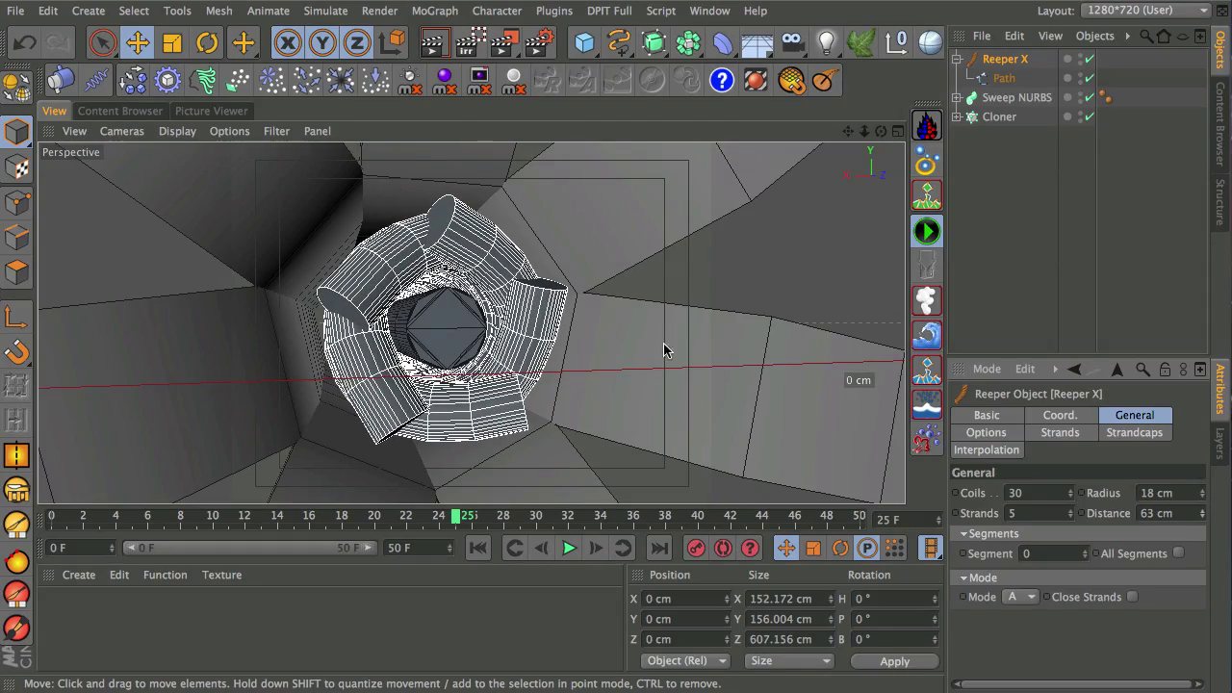
alt+drag(663, 347, 610, 323)
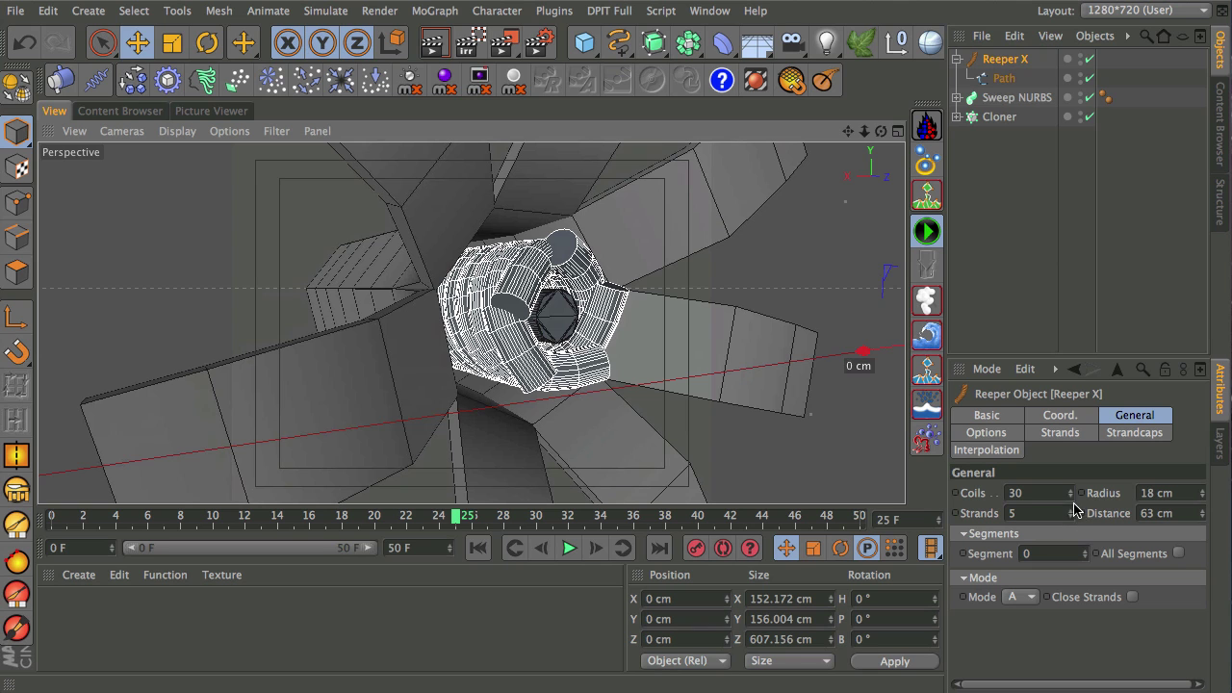
drag(1072, 497, 1079, 517)
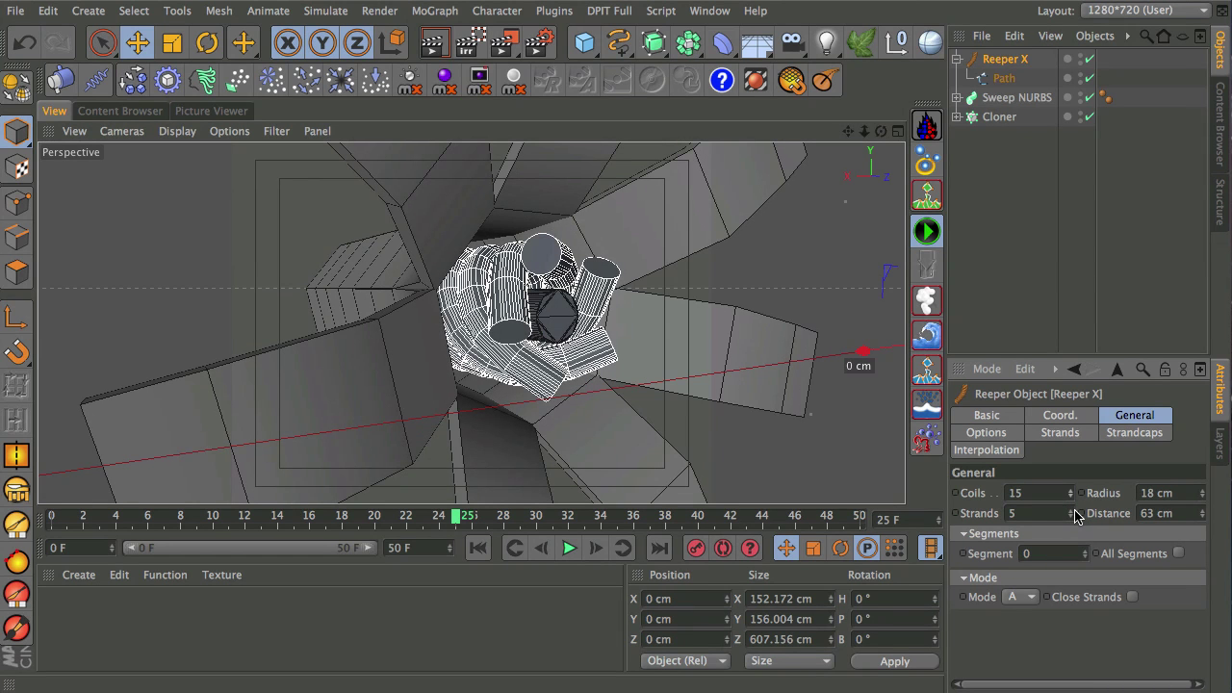
Open the Reeper X strand settings and go to frame 41 to examine how far the strands reach inside the shell
click(1018, 436)
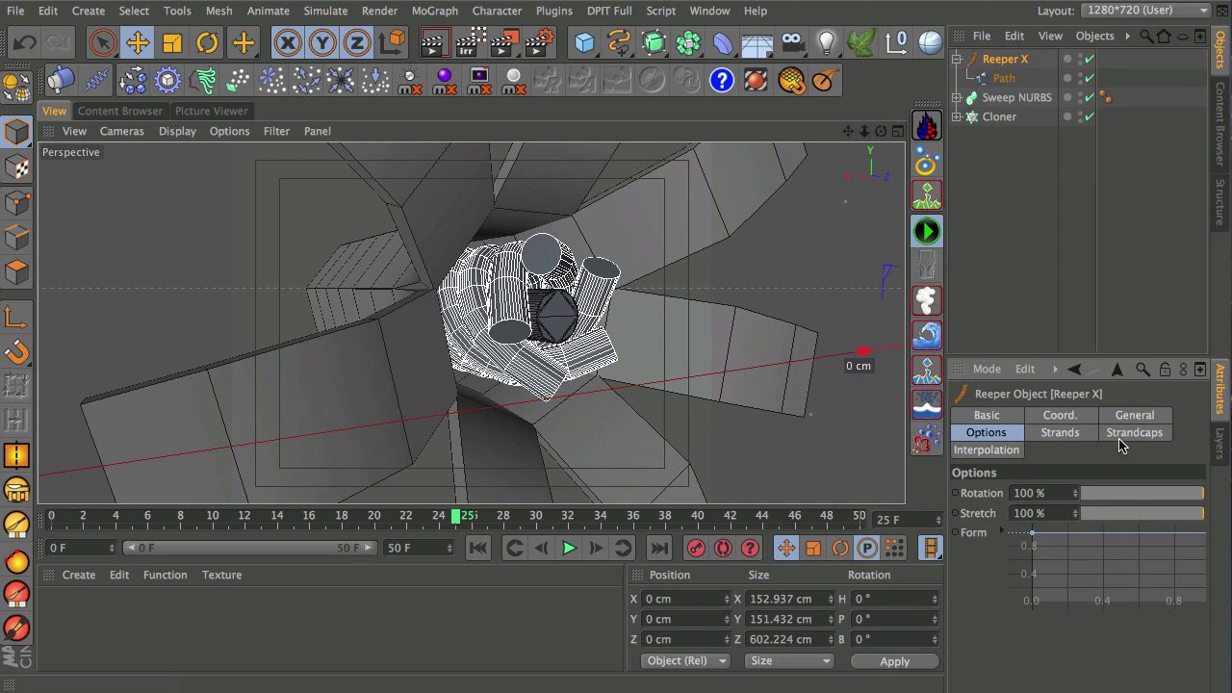
click(1067, 439)
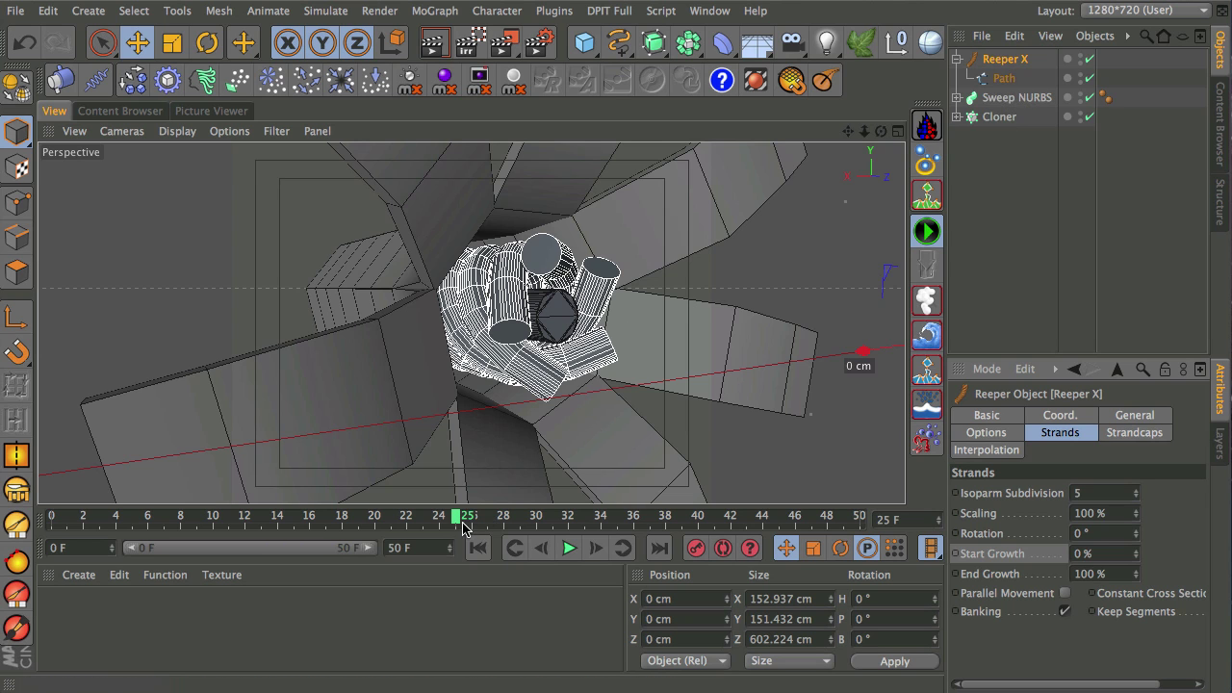
drag(463, 528, 713, 520)
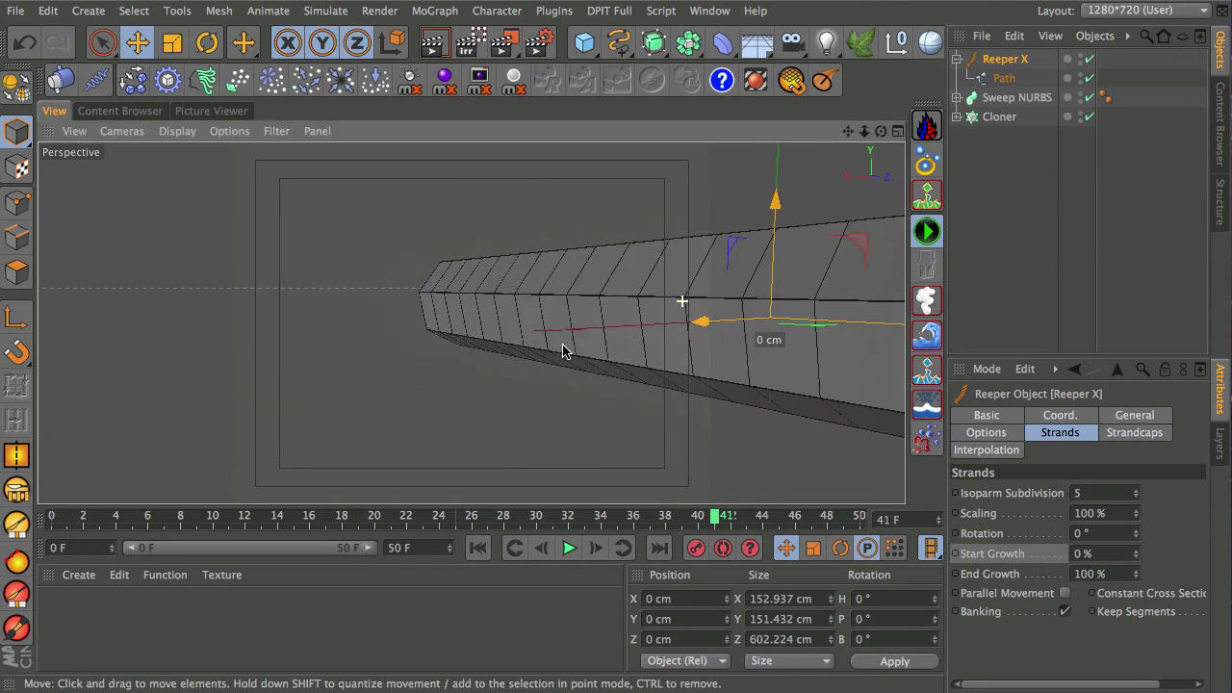
scroll(563, 351, down, 3)
alt+drag(563, 352, 539, 310)
scroll(578, 328, up, 4)
scroll(598, 308, down, 1)
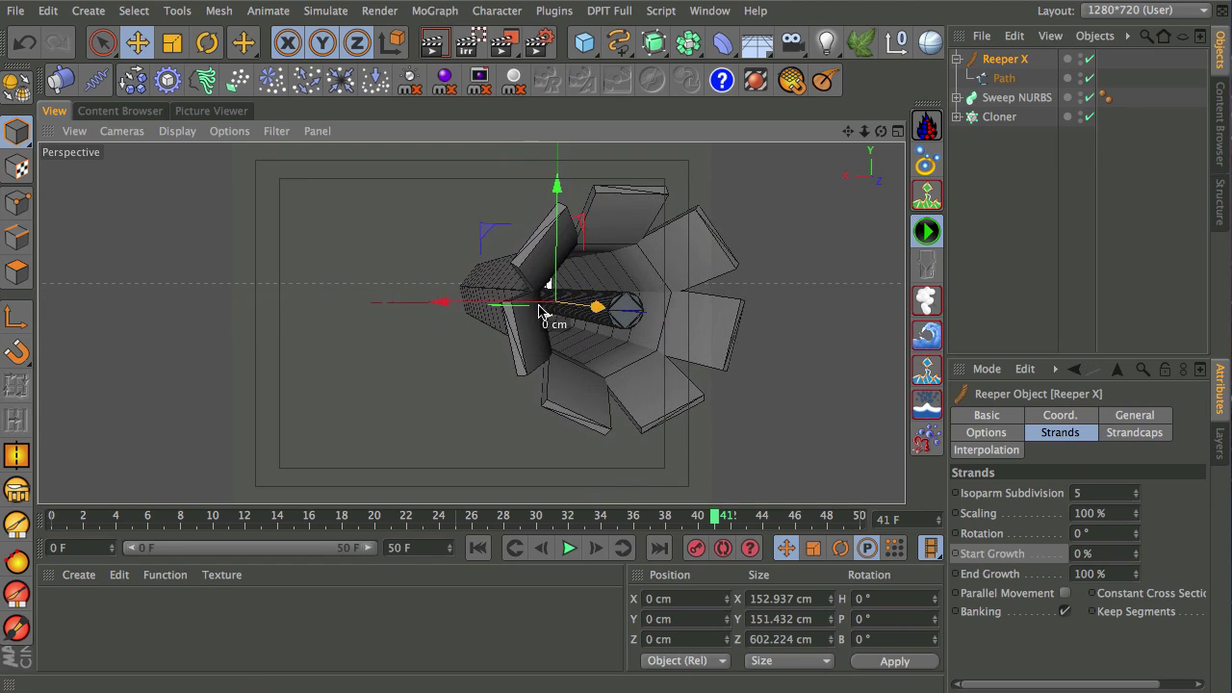
In point mode and the Top view, move the Path's front end point forward along Z to extend the strands toward the shell opening
click(983, 77)
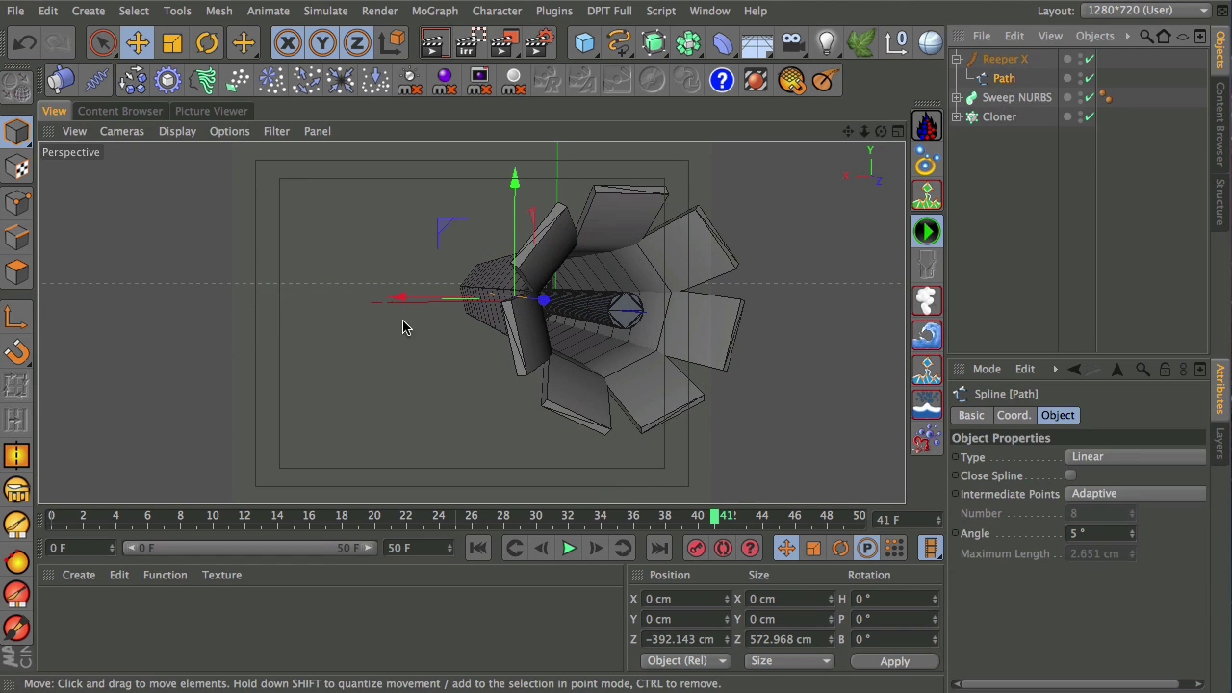
click(17, 202)
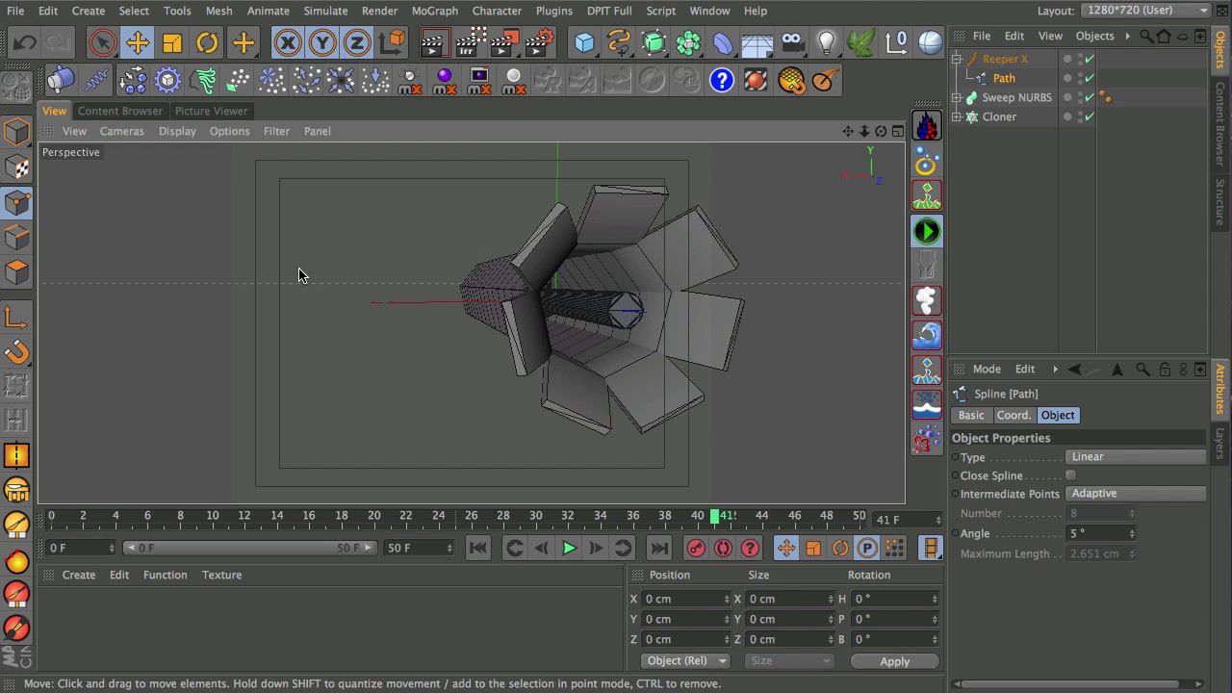
middle_click(561, 306)
middle_click(511, 211)
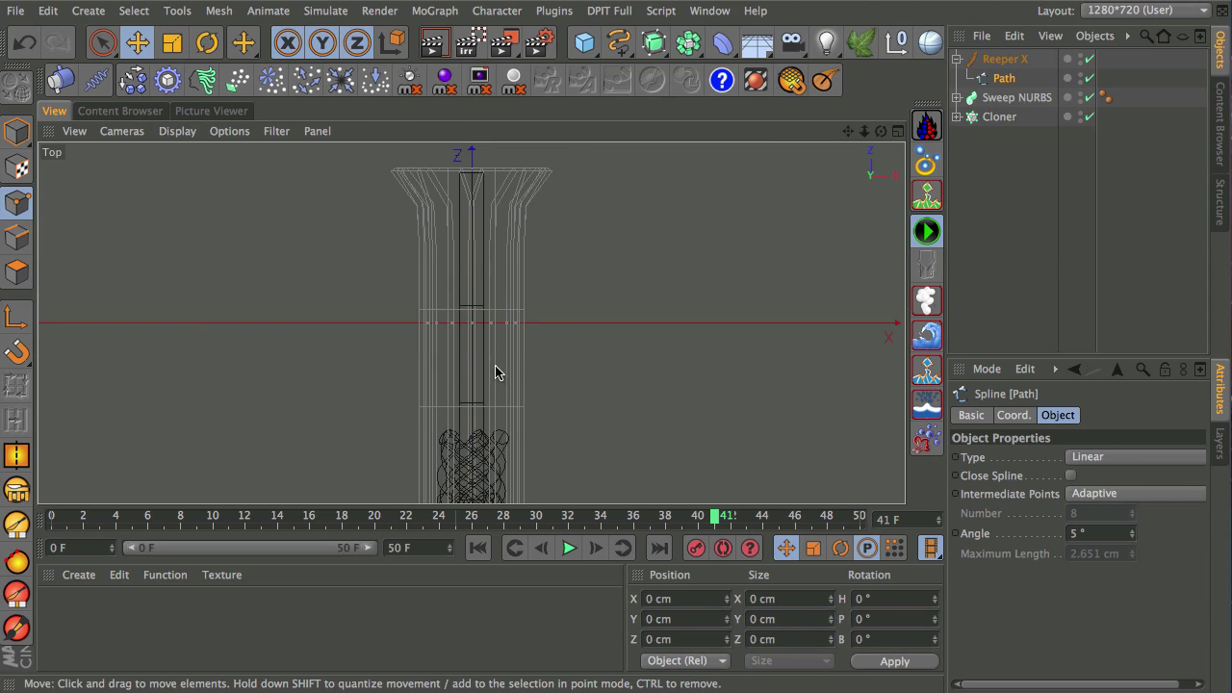
alt+middle_drag(496, 372, 568, 224)
alt+middle_drag(545, 360, 551, 236)
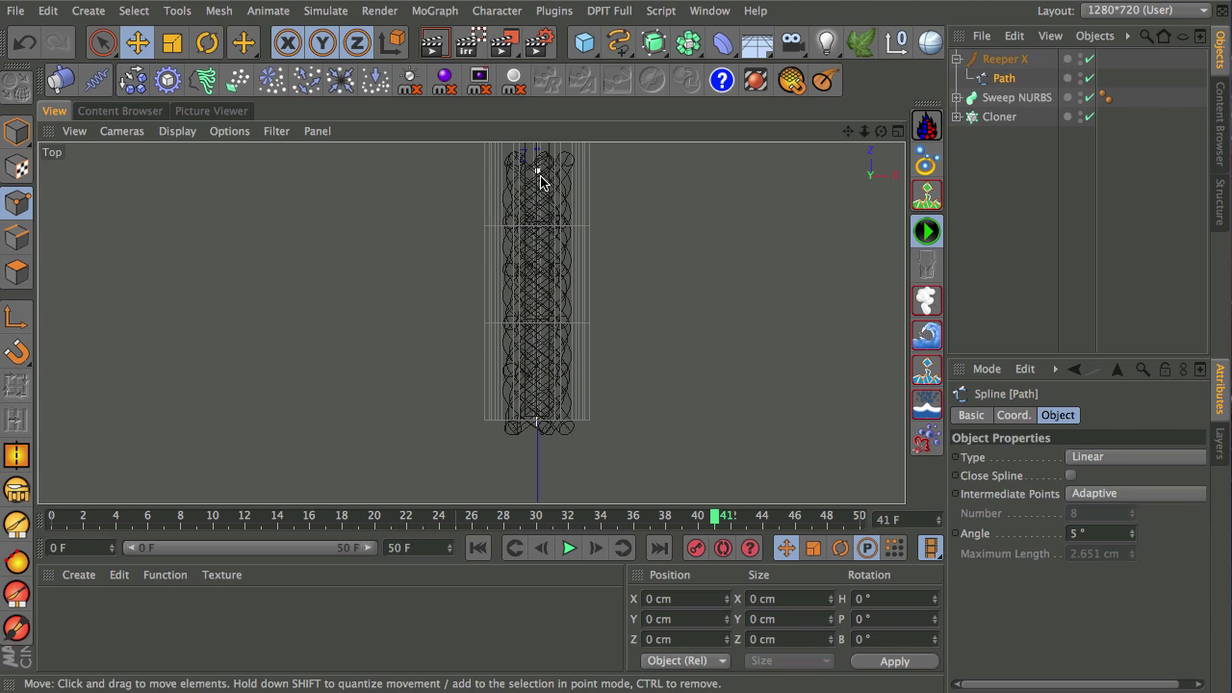
alt+middle_drag(540, 181, 551, 357)
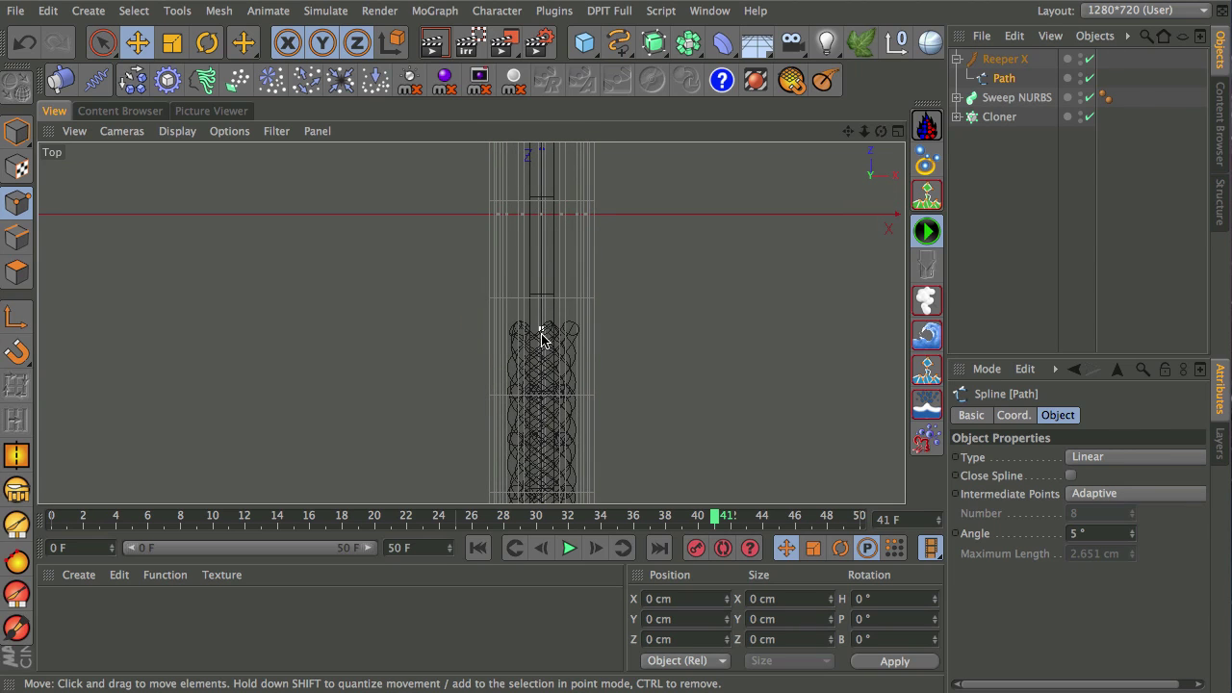
drag(540, 332, 553, 121)
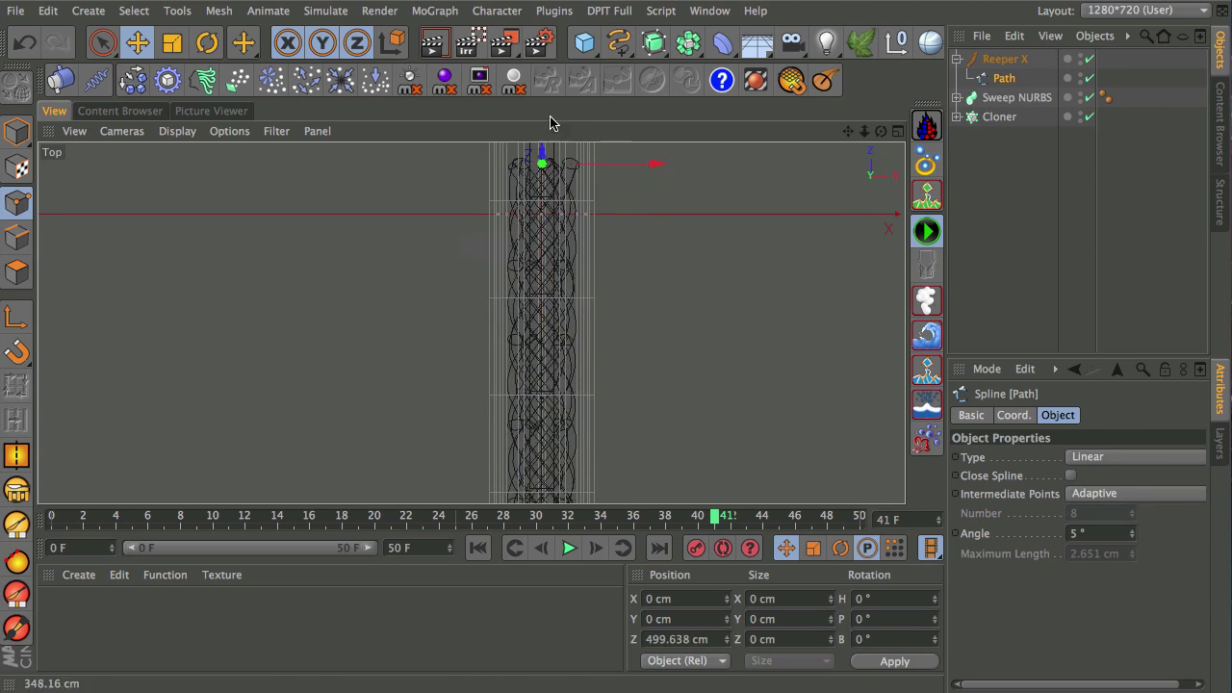
alt+middle_drag(595, 294, 591, 454)
drag(525, 289, 531, 207)
middle_click(558, 204)
middle_click(416, 259)
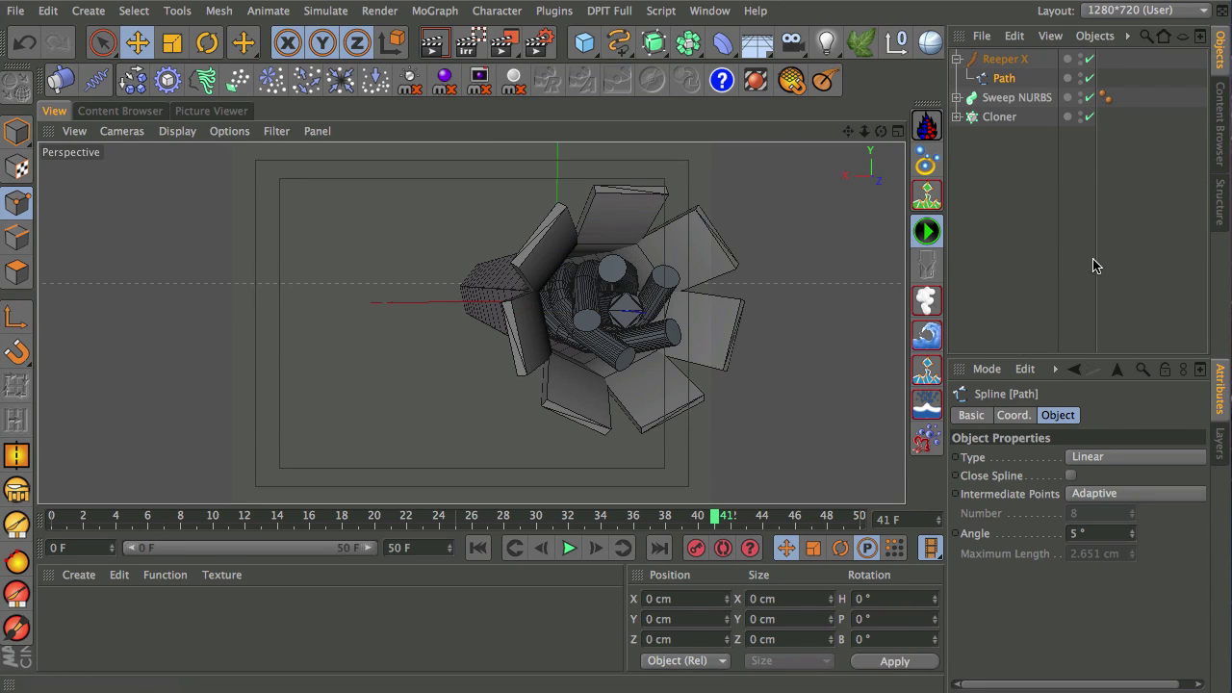
Keyframe the Reeper X strands' End Growth at 100% on frame 49 and at 0% on frame 2
click(1005, 60)
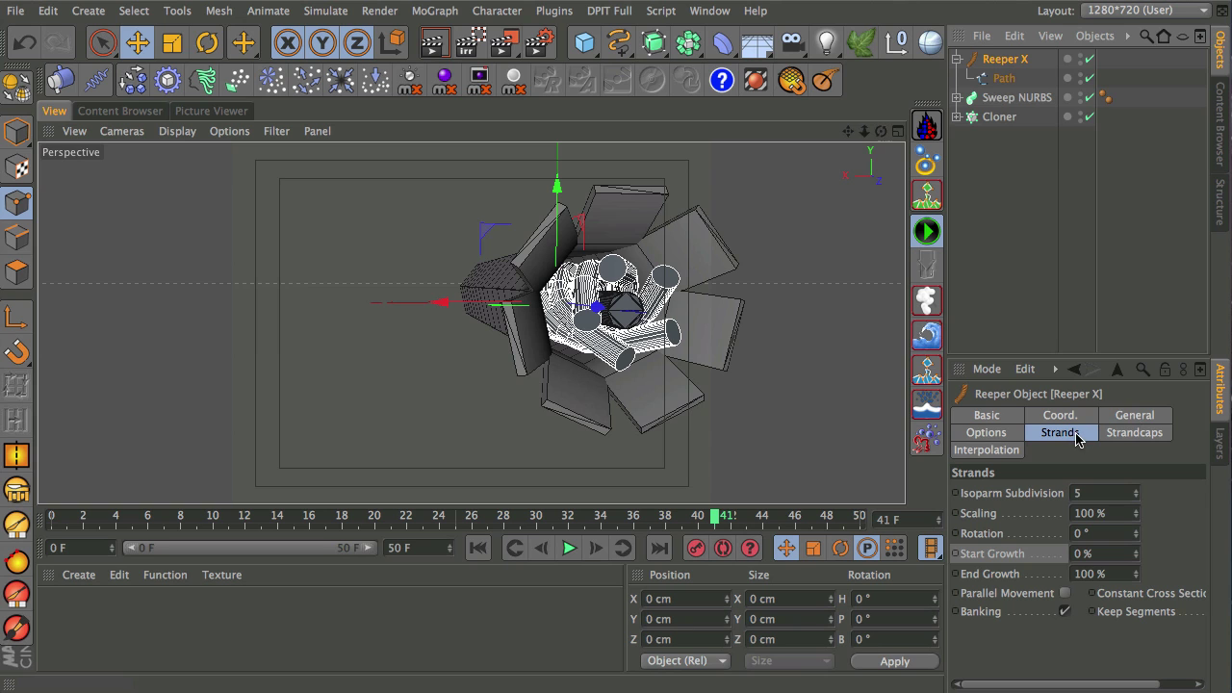
drag(598, 436, 641, 441)
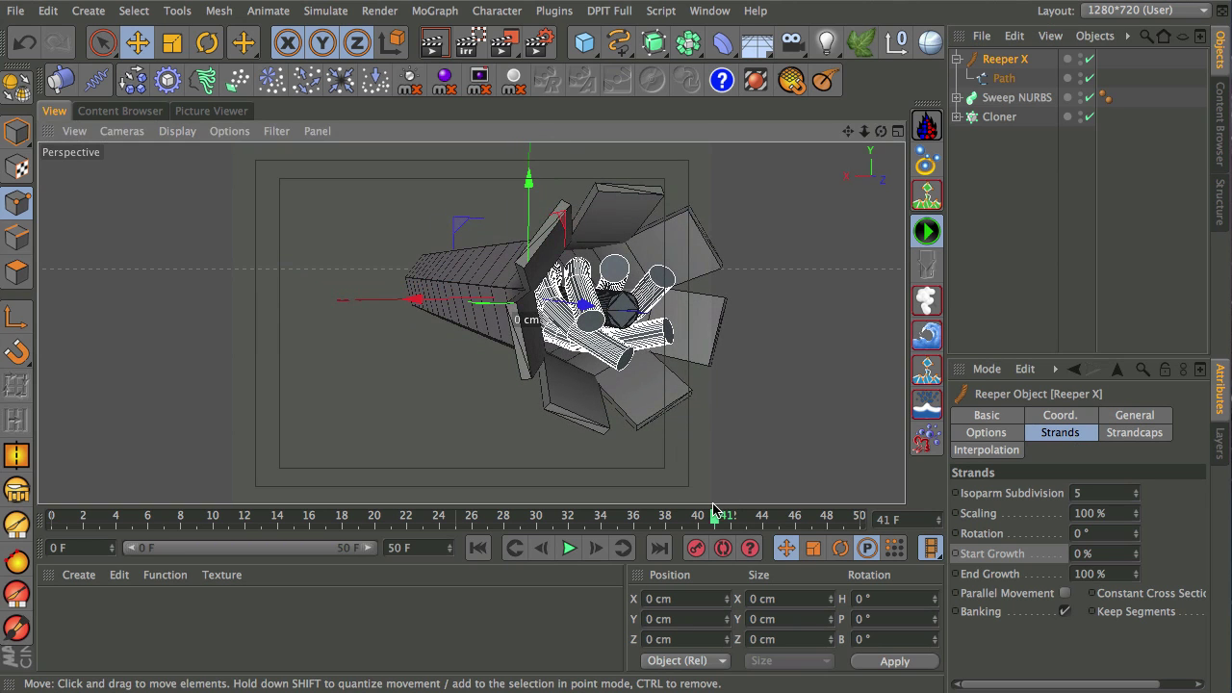
drag(714, 511, 806, 521)
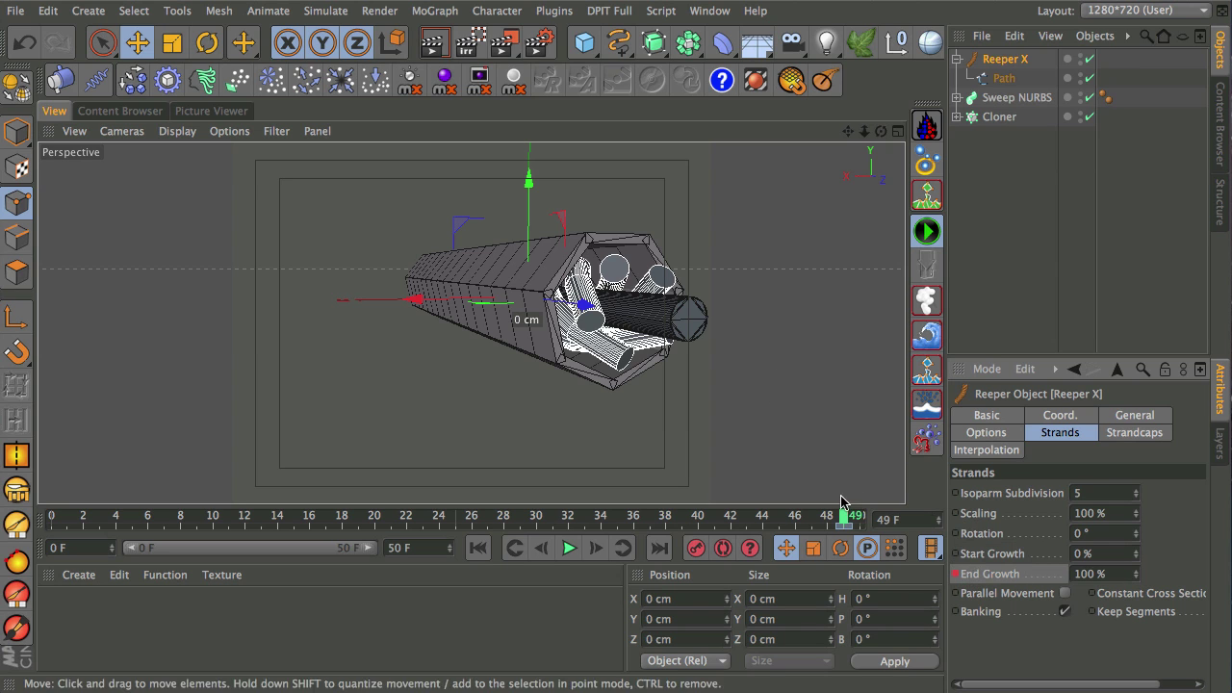
mouse_move(853, 516)
mouse_down()
mouse_move(294, 516)
mouse_move(181, 529)
mouse_up()
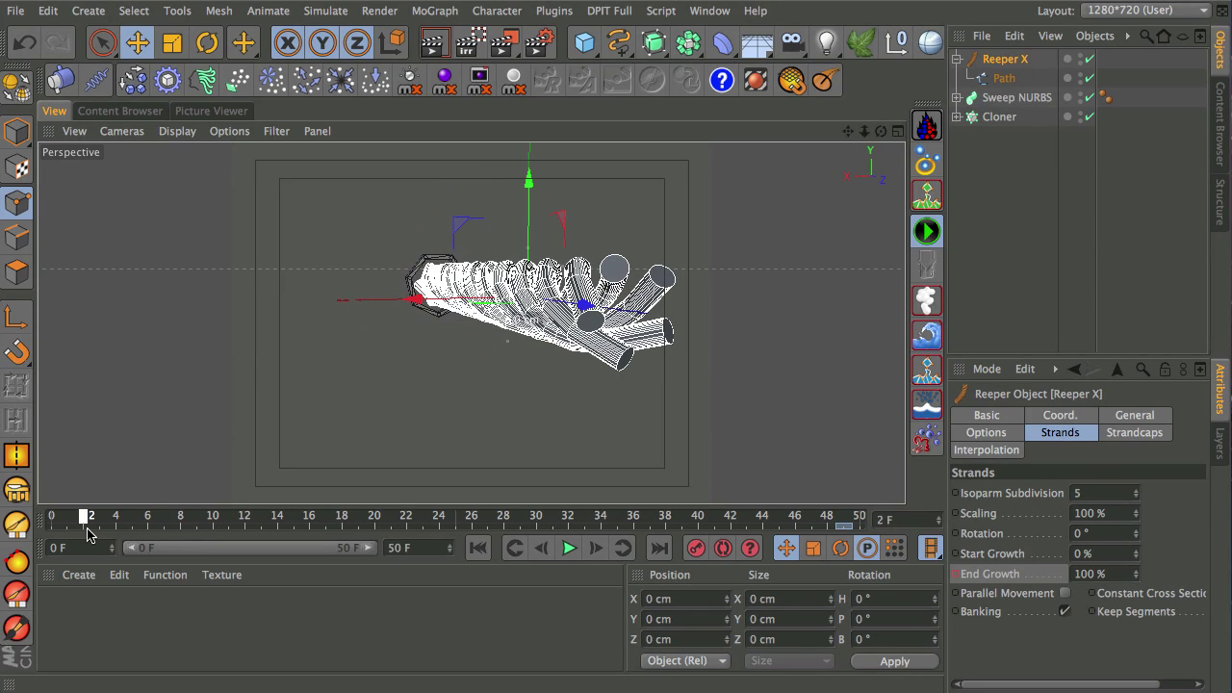
drag(87, 535, 87, 534)
drag(1136, 574, 1132, 607)
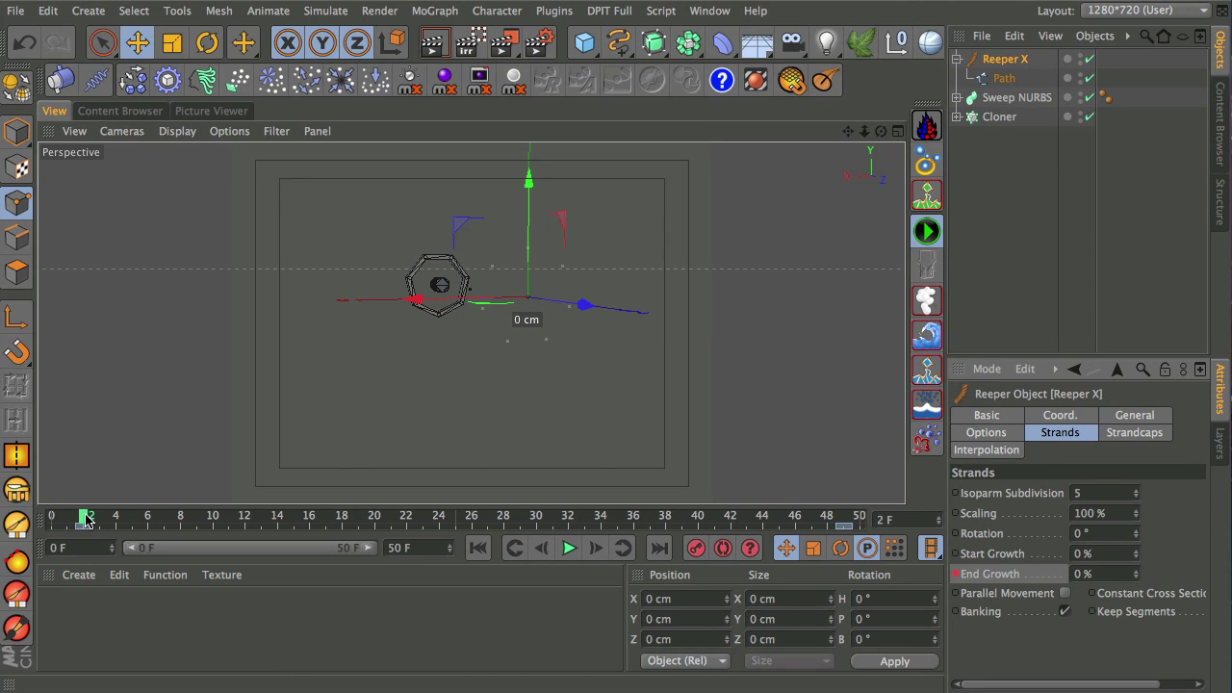
Scrub to frame 46, deselect Reeper X and play the animation to review the strand growth against the core and opening shell
drag(86, 520, 113, 520)
mouse_move(189, 510)
mouse_down()
mouse_move(586, 513)
mouse_move(635, 489)
mouse_move(707, 515)
mouse_move(791, 508)
mouse_up()
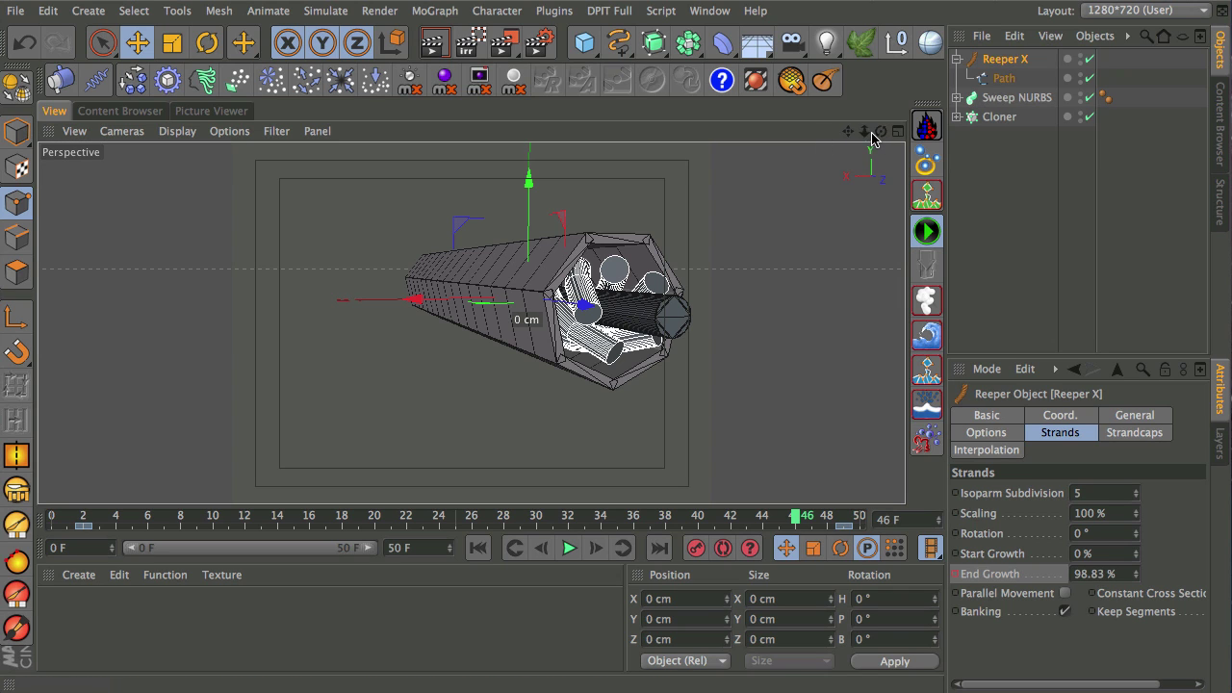
alt+drag(671, 325, 701, 370)
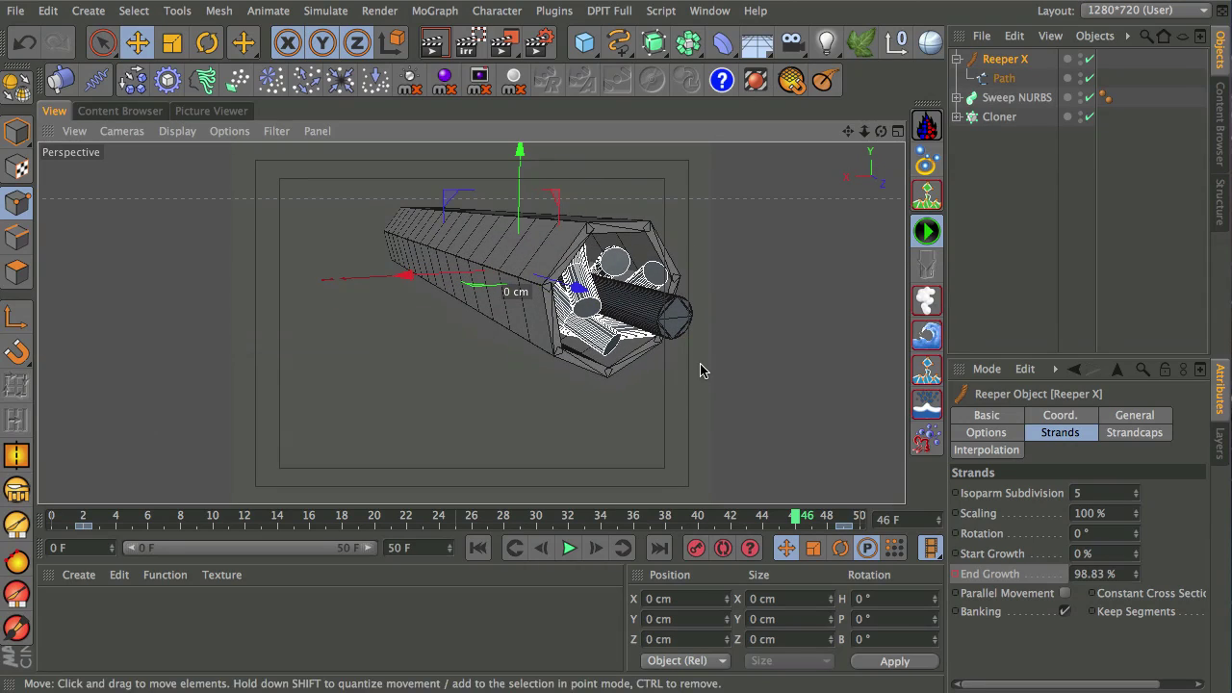
click(518, 552)
click(1029, 176)
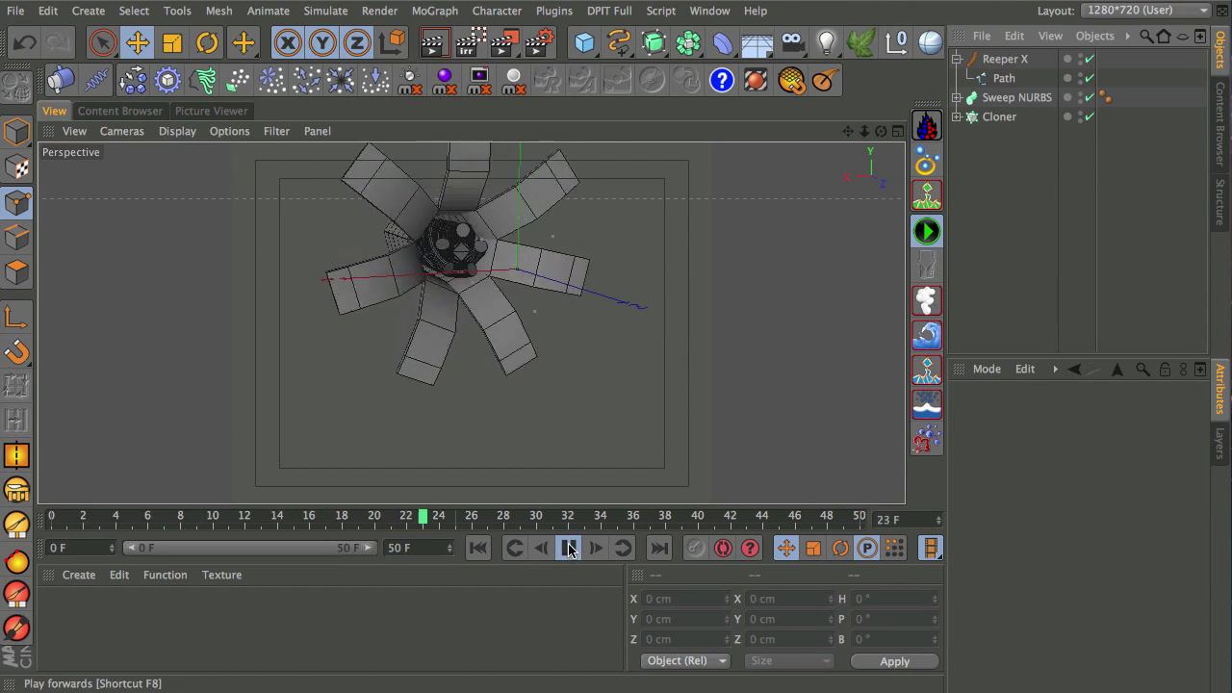
click(570, 548)
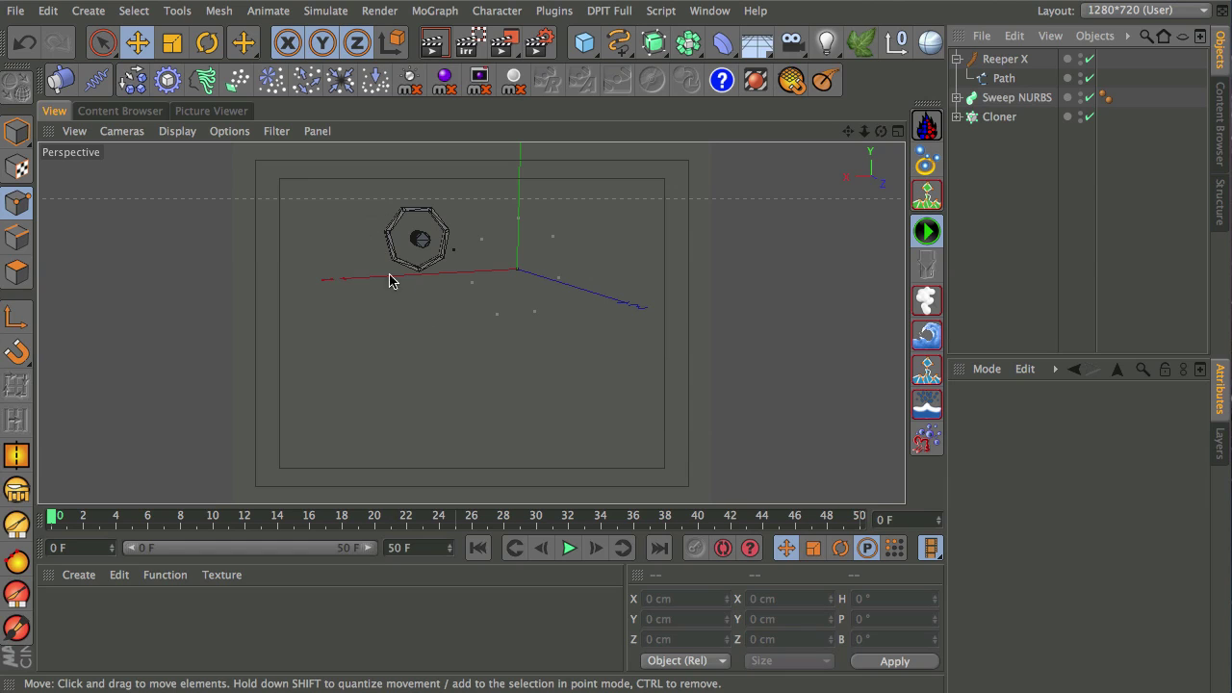
click(568, 548)
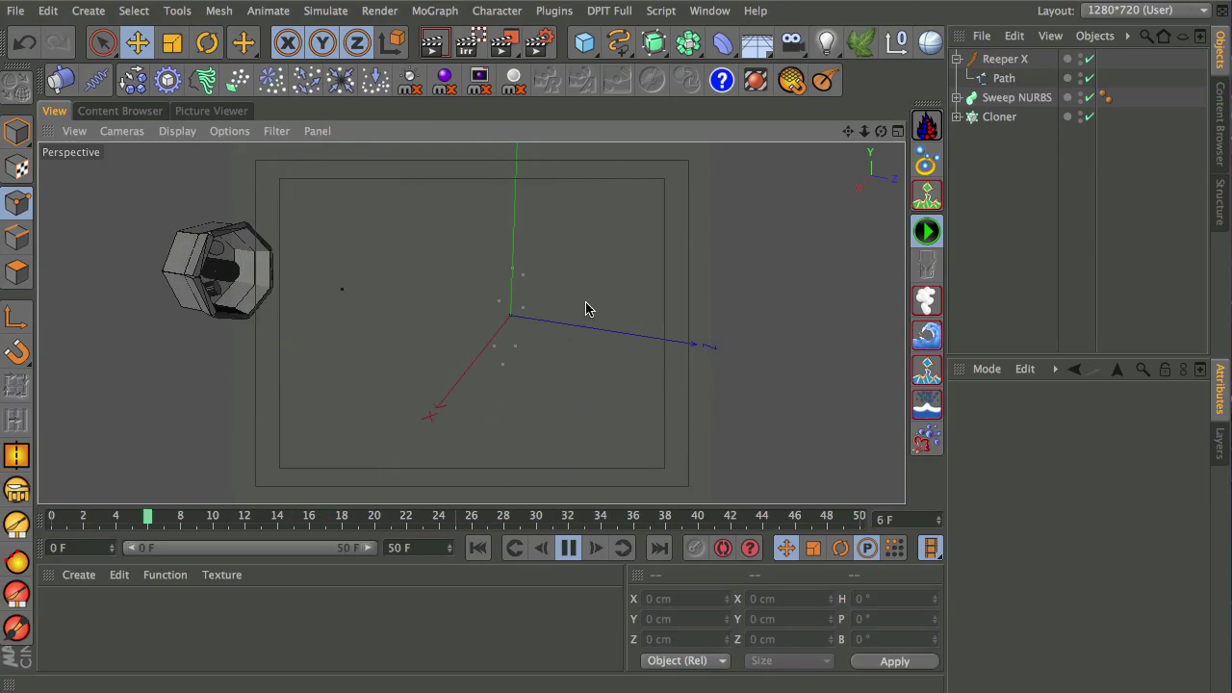
alt+drag(612, 334, 451, 289)
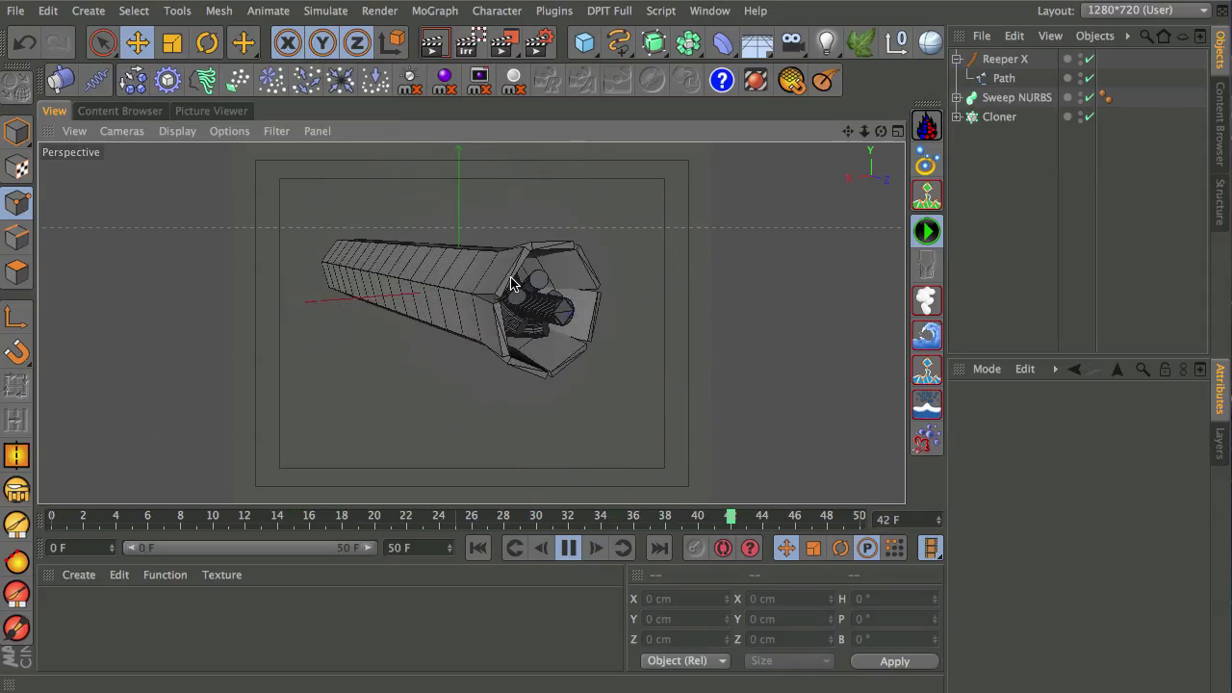